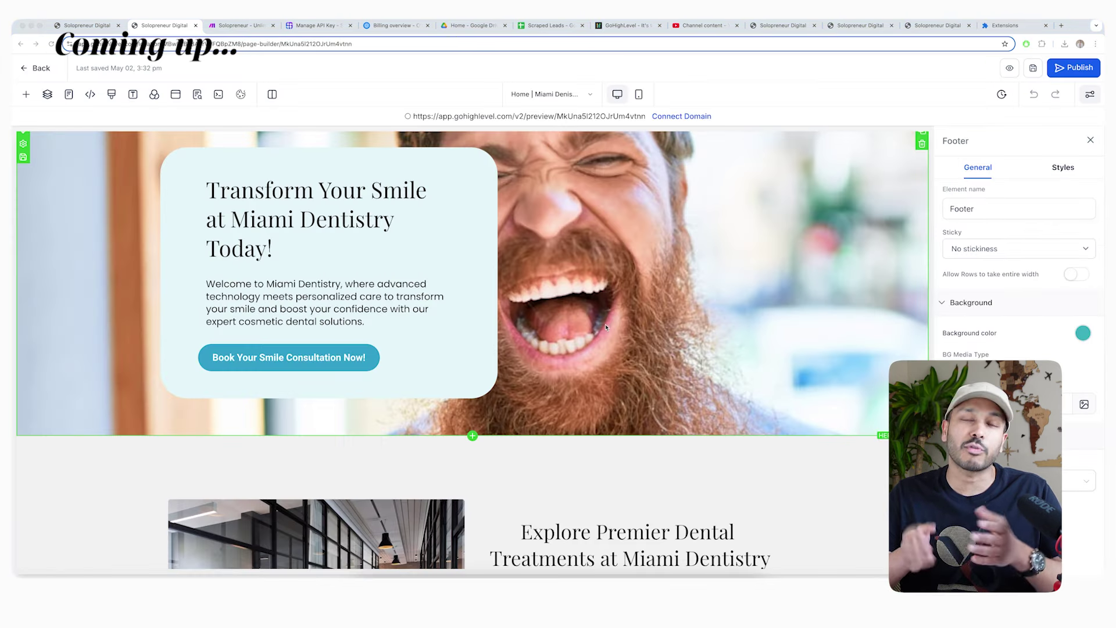
scroll(606, 327, up, 3)
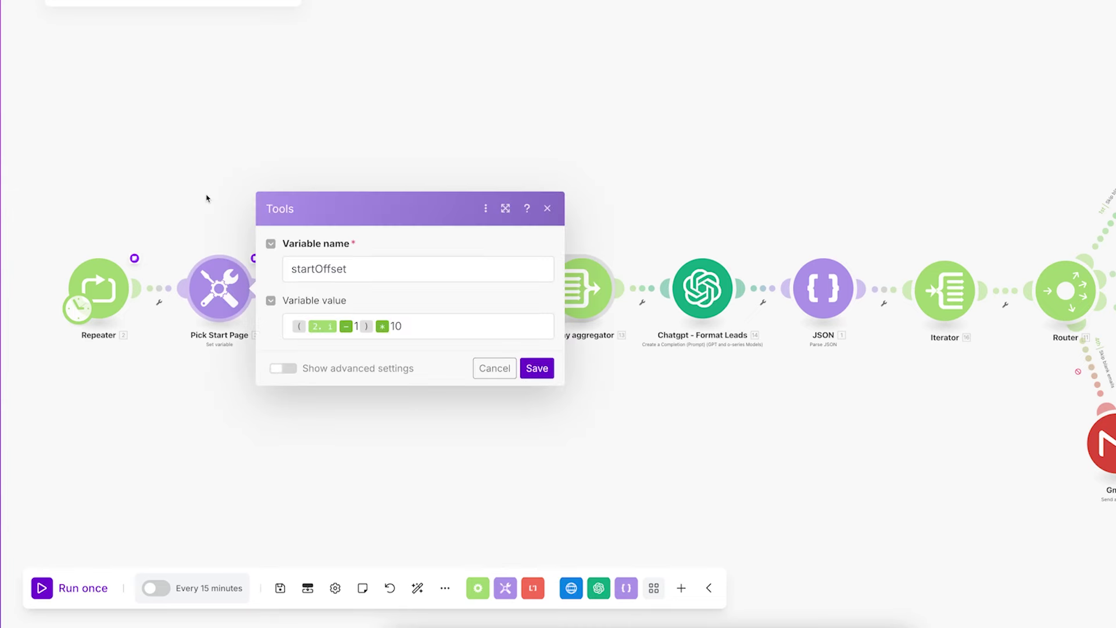
click(416, 326)
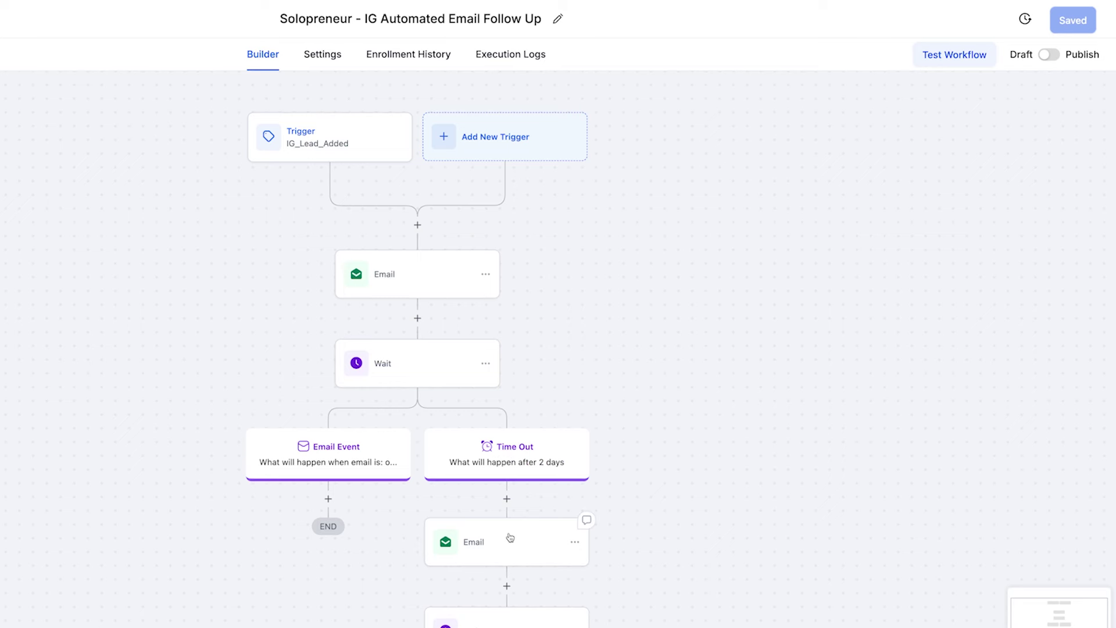
click(507, 538)
scroll(806, 451, down, 5)
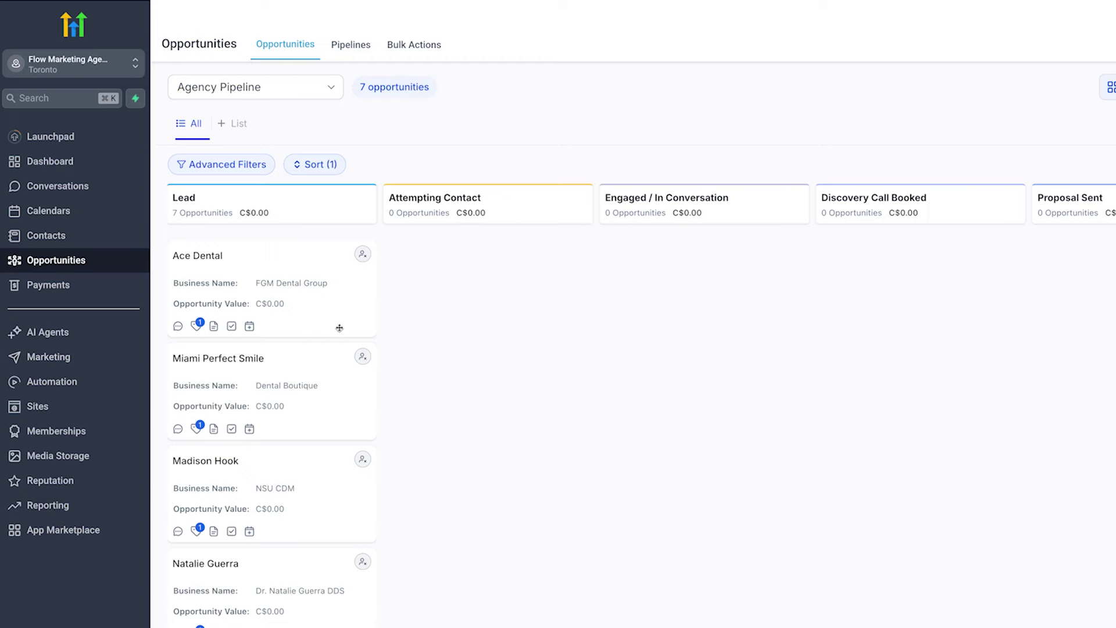
scroll(340, 328, down, 3)
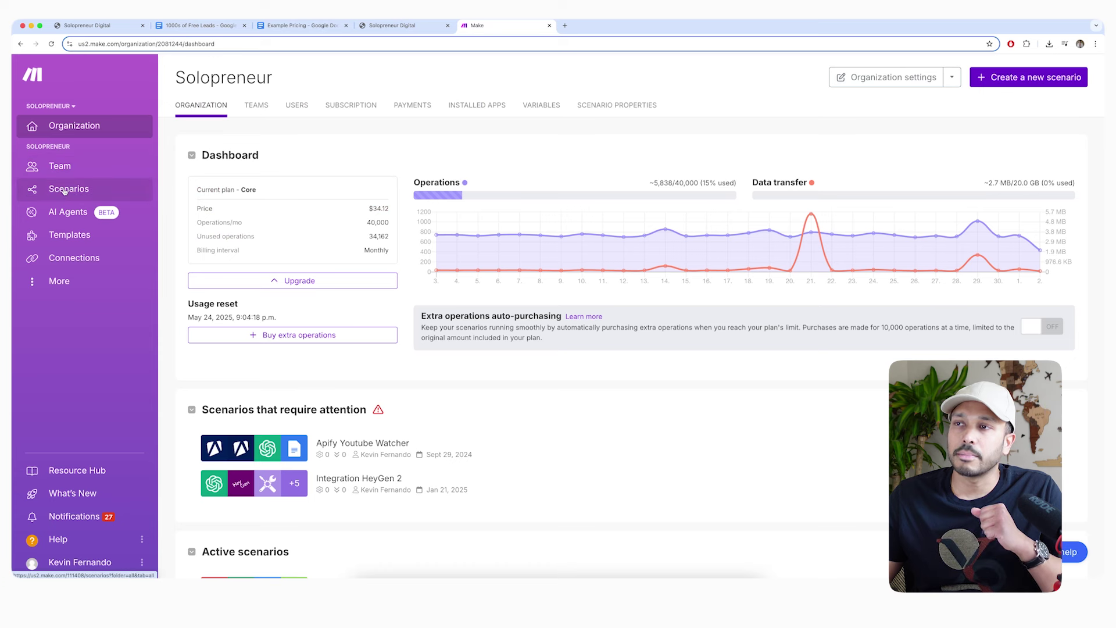
Create a new scenario from the scenarios list and import a blueprint into it
click(66, 190)
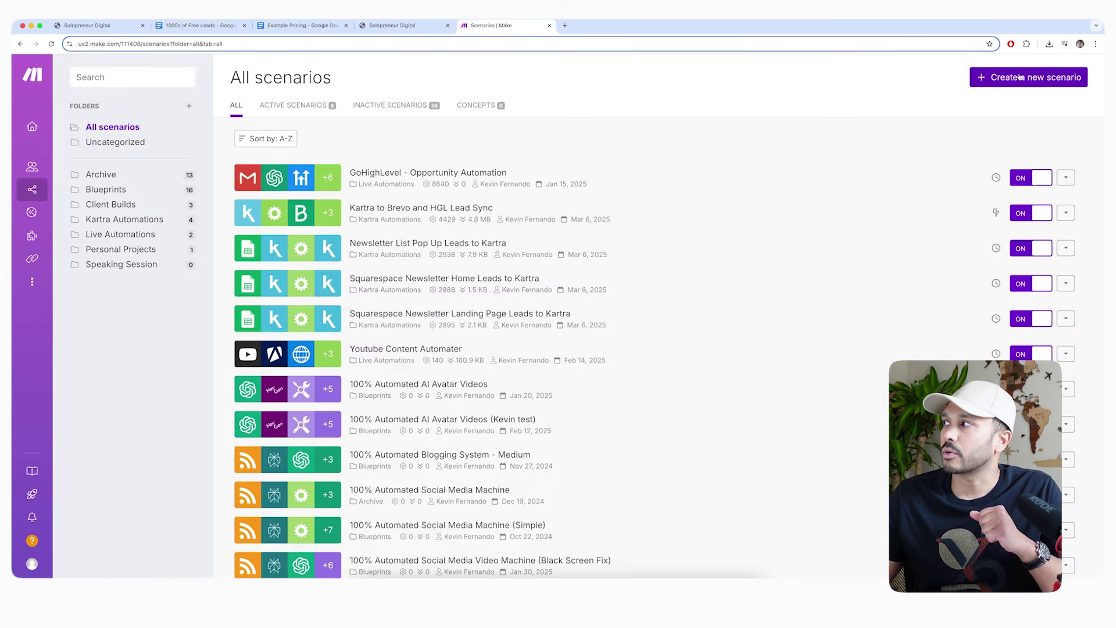
click(1020, 77)
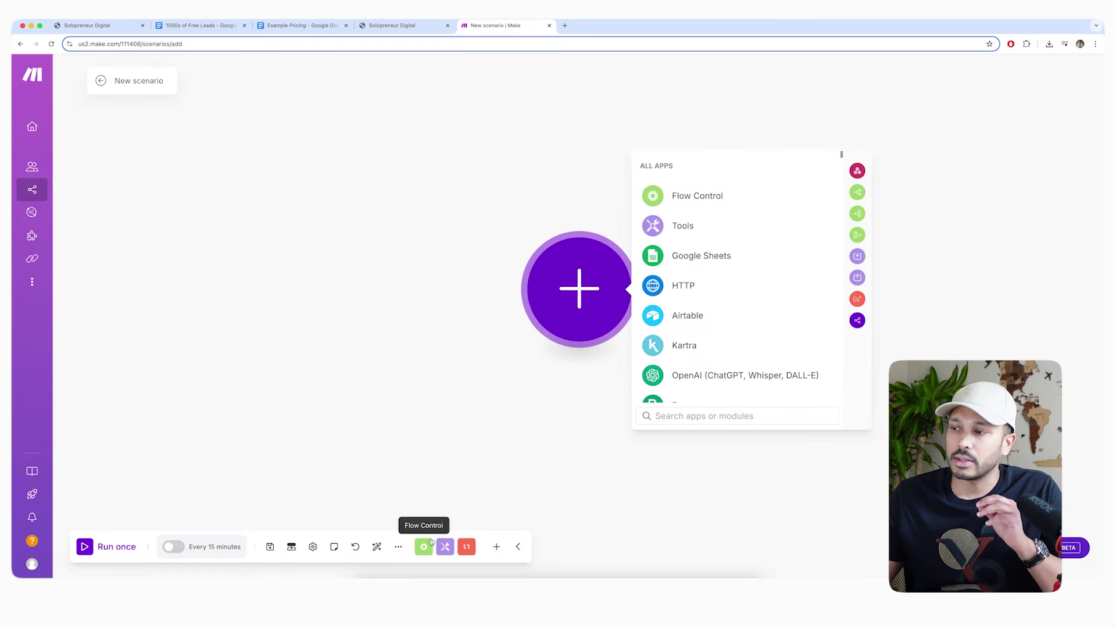
click(398, 547)
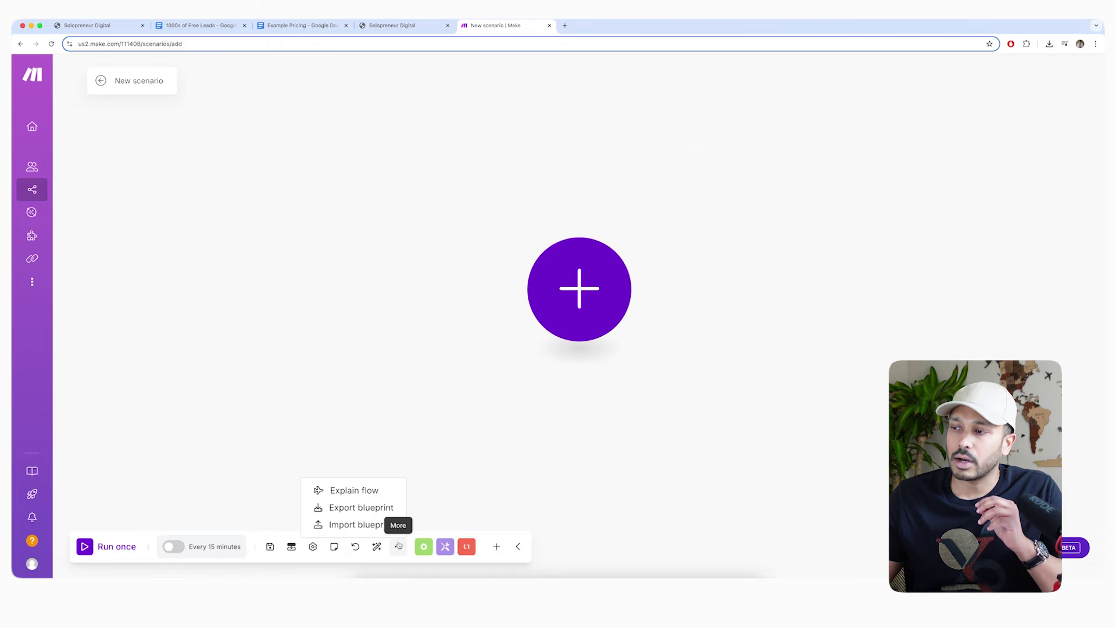
click(344, 525)
click(474, 322)
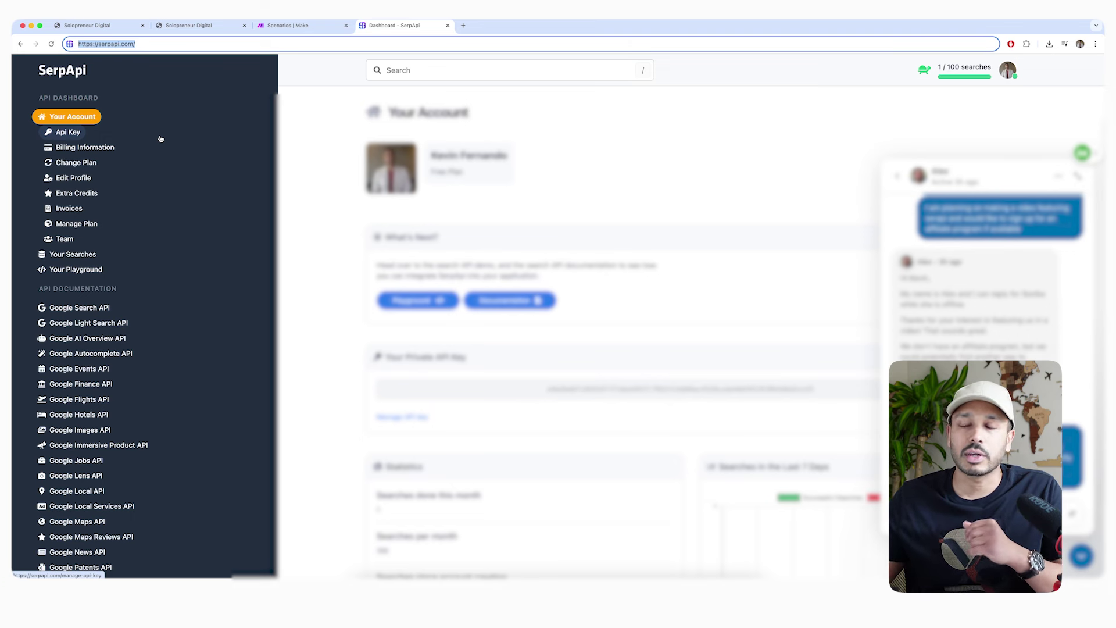
Copy the private API key from the SerpApi account's API key page and return to the Make scenario
click(59, 132)
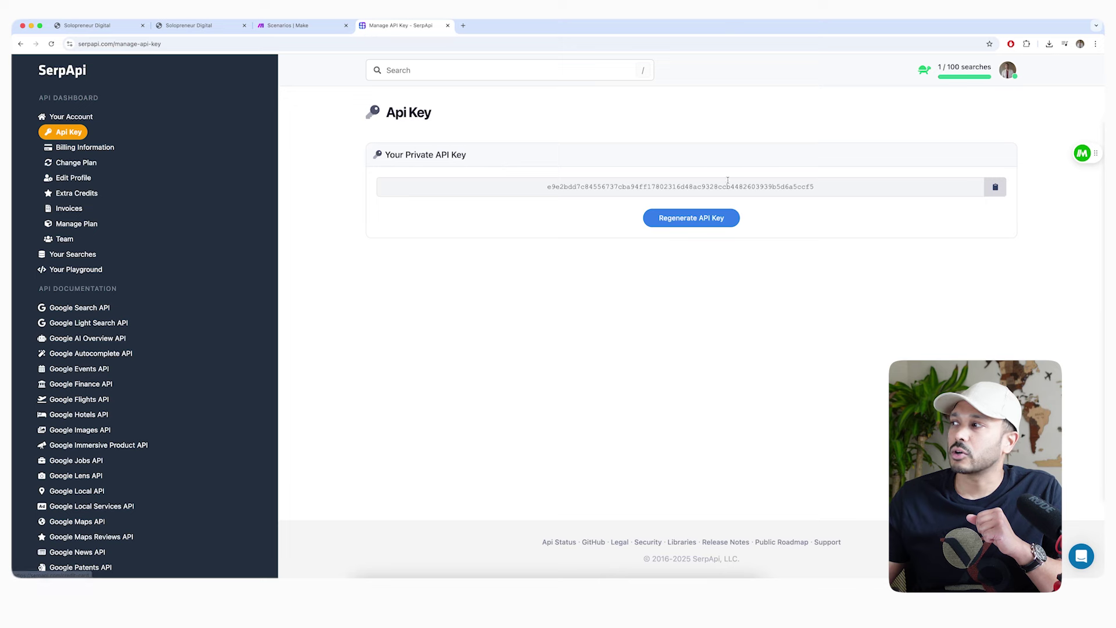
click(995, 187)
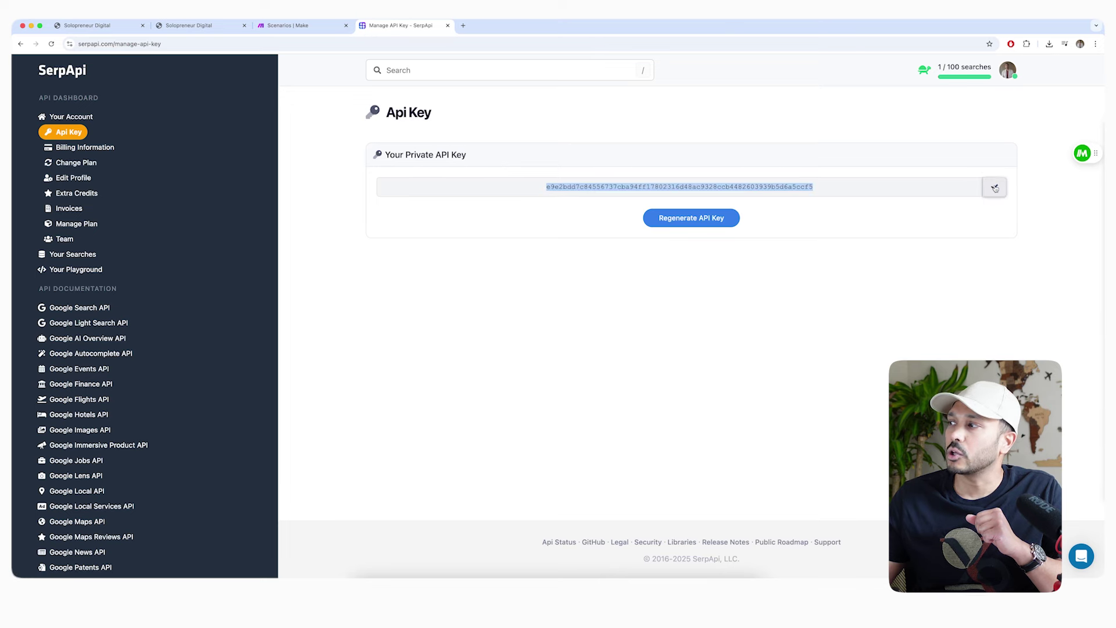
key(ctrl+shift+Tab)
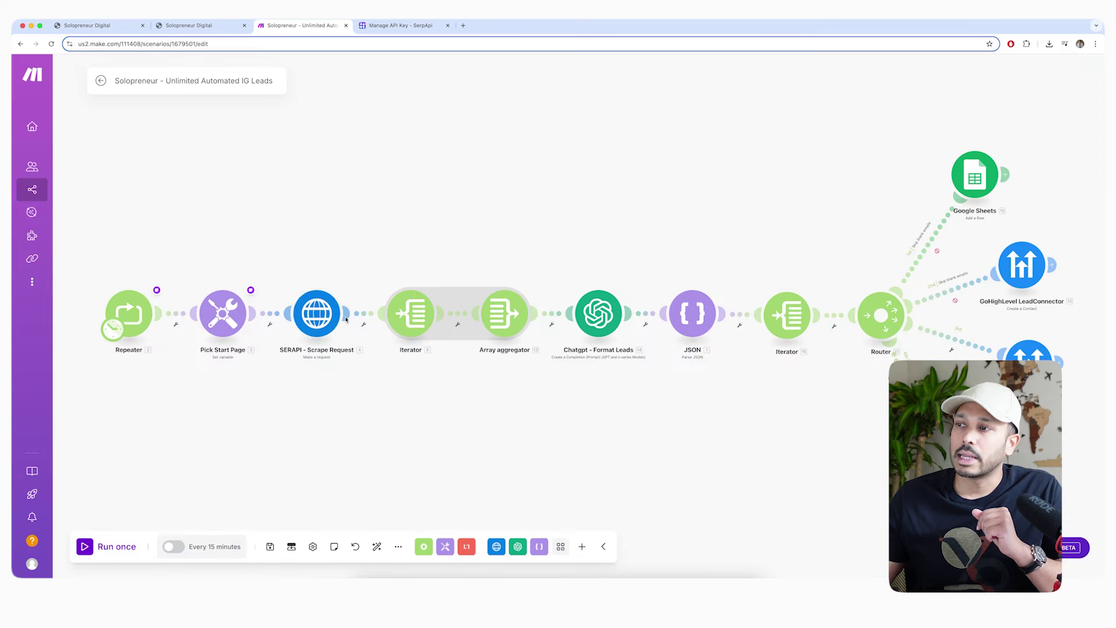
Examine where the API key sits in the SERAPI - Scrape Request URL and close the module without saving
click(318, 317)
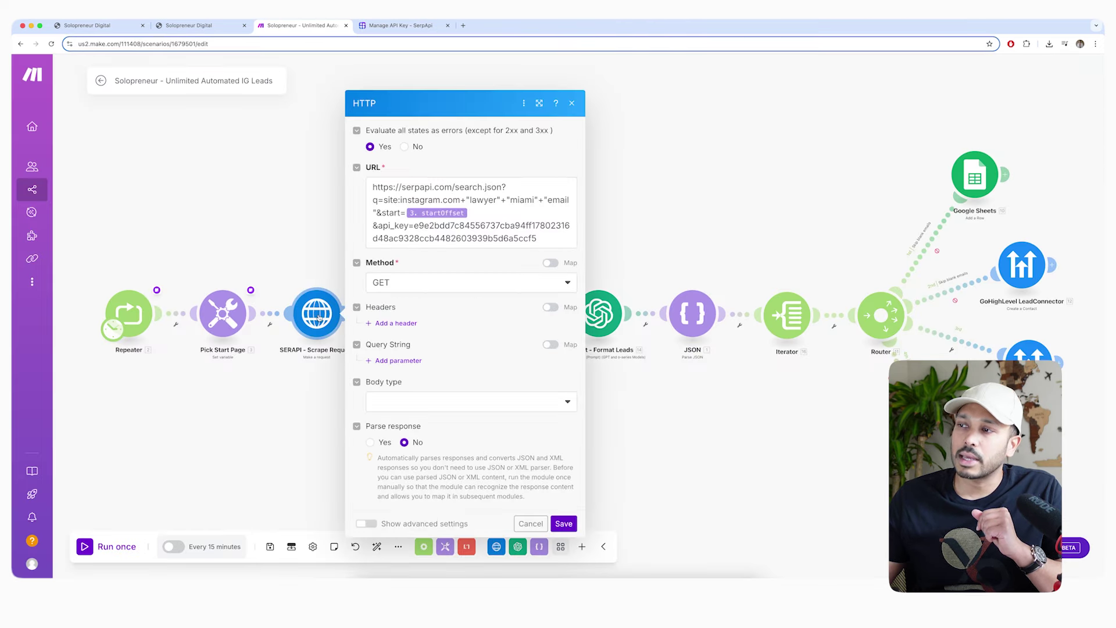
double_click(457, 229)
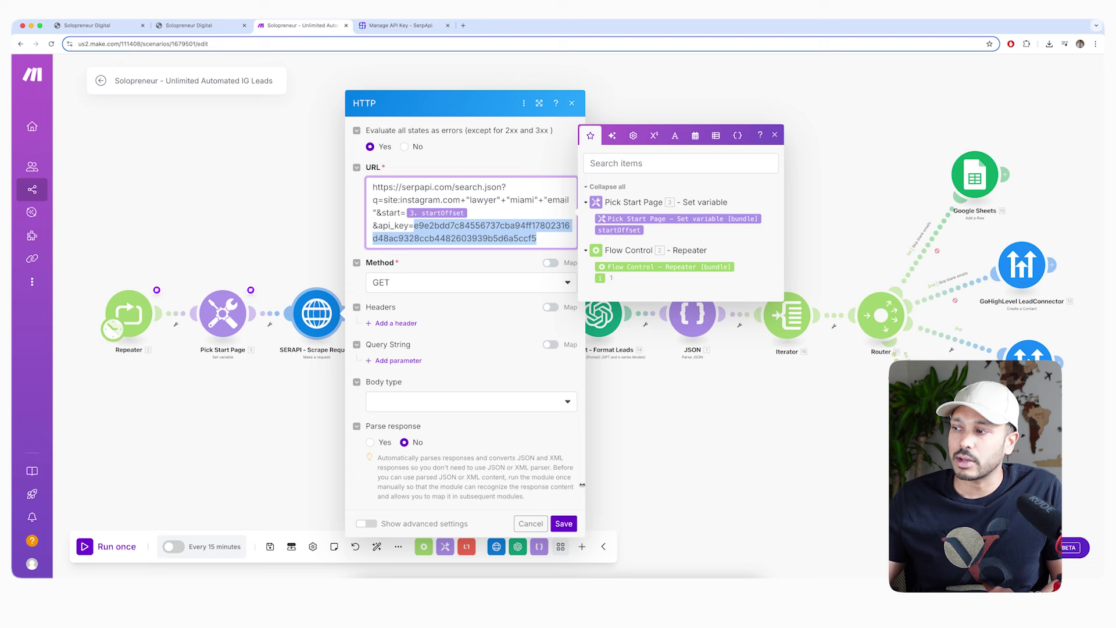
click(525, 524)
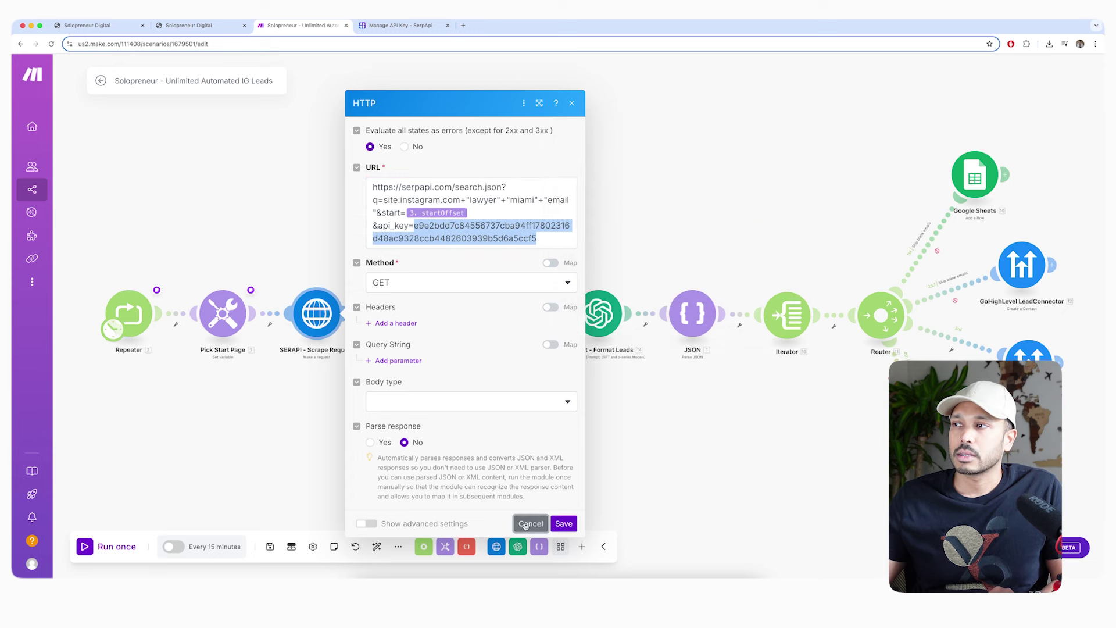
click(525, 524)
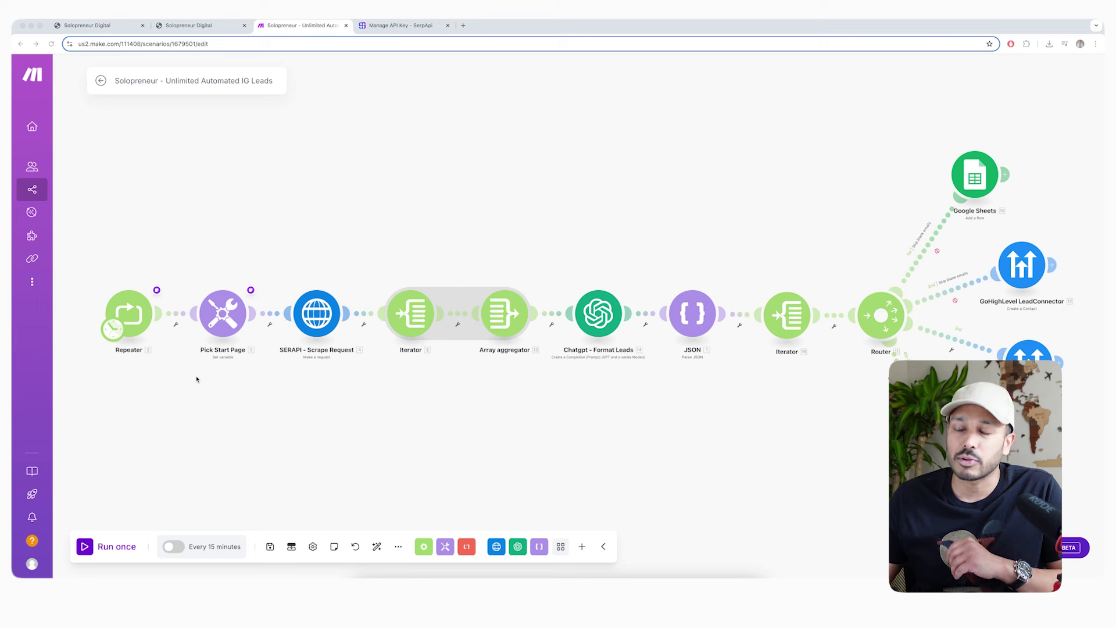
Read the note attached to the Repeater module and examine its initial value and repeats settings
click(137, 252)
click(156, 290)
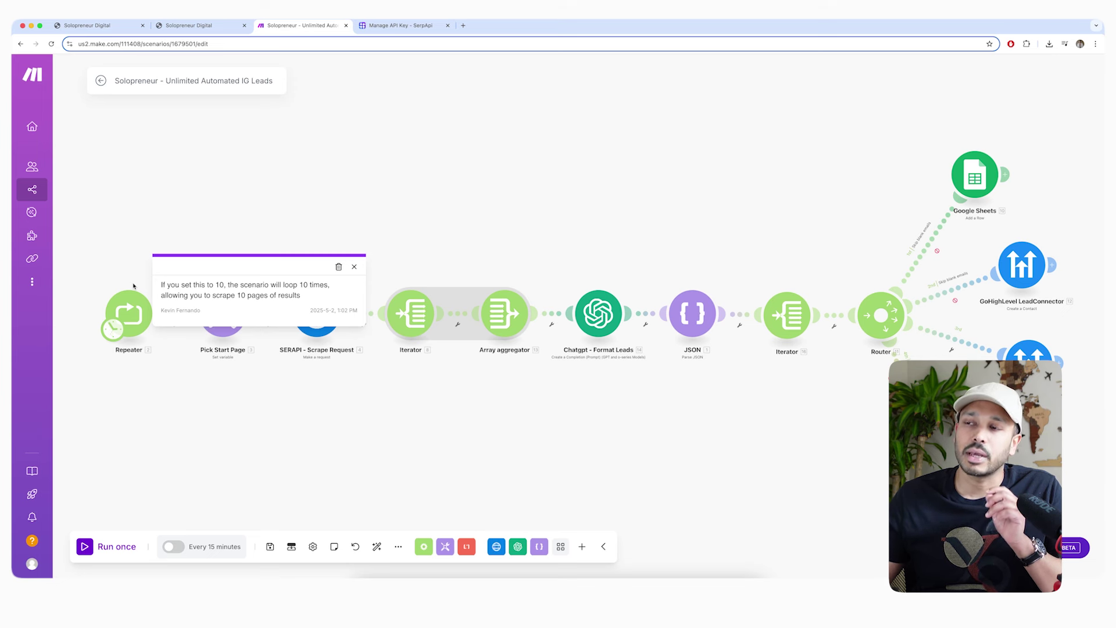
click(132, 320)
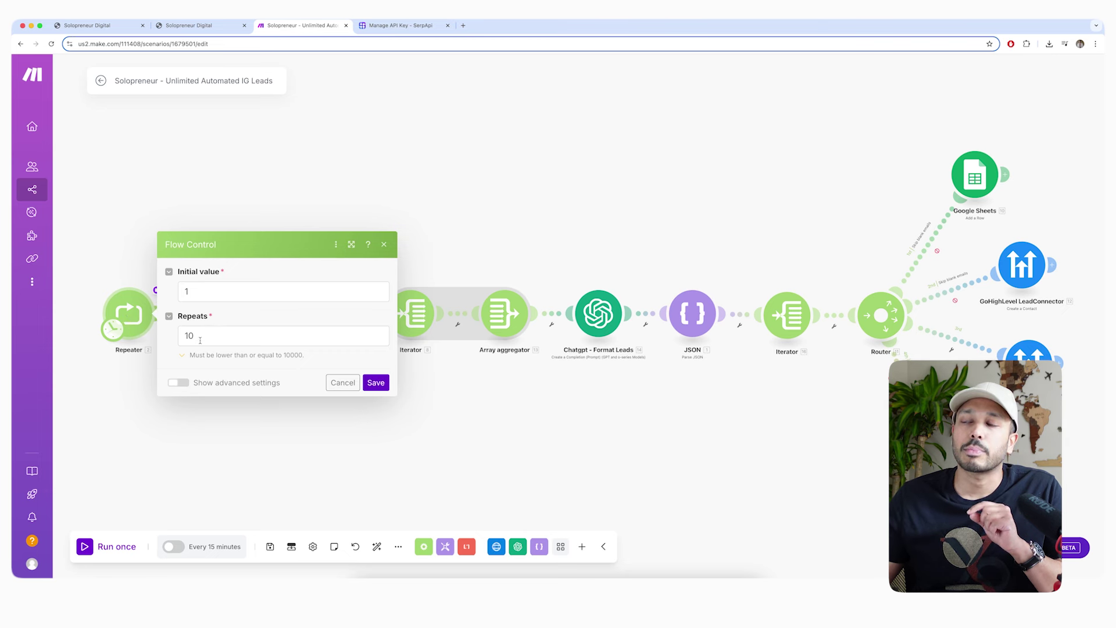
Examine the Pick Start Page module's startOffset formula and read its attached note about SerpApi pagination
click(203, 289)
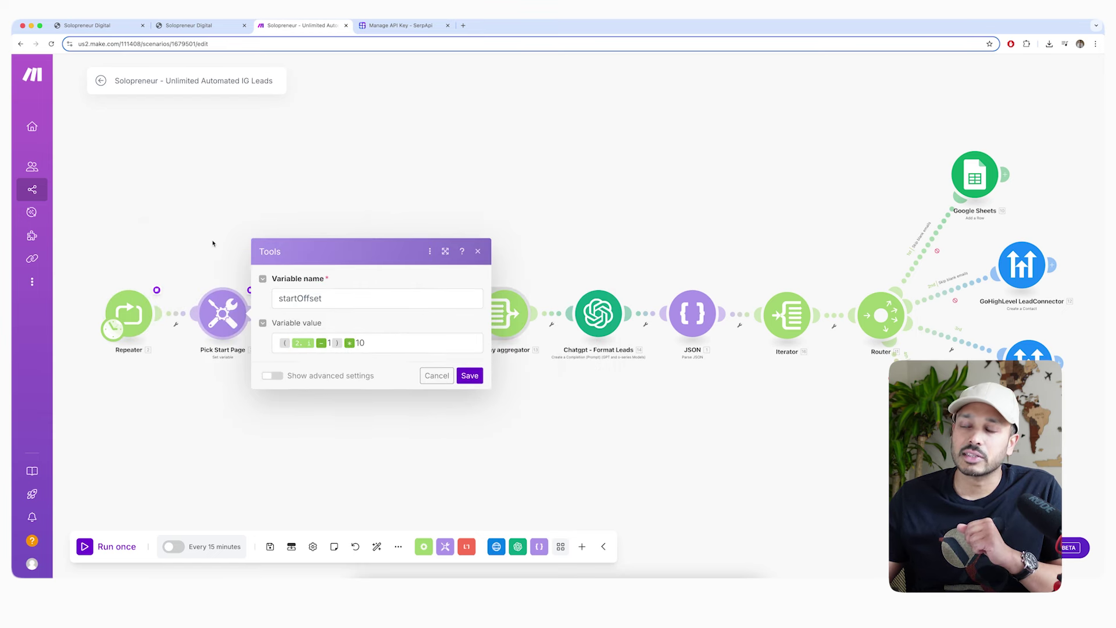
click(375, 343)
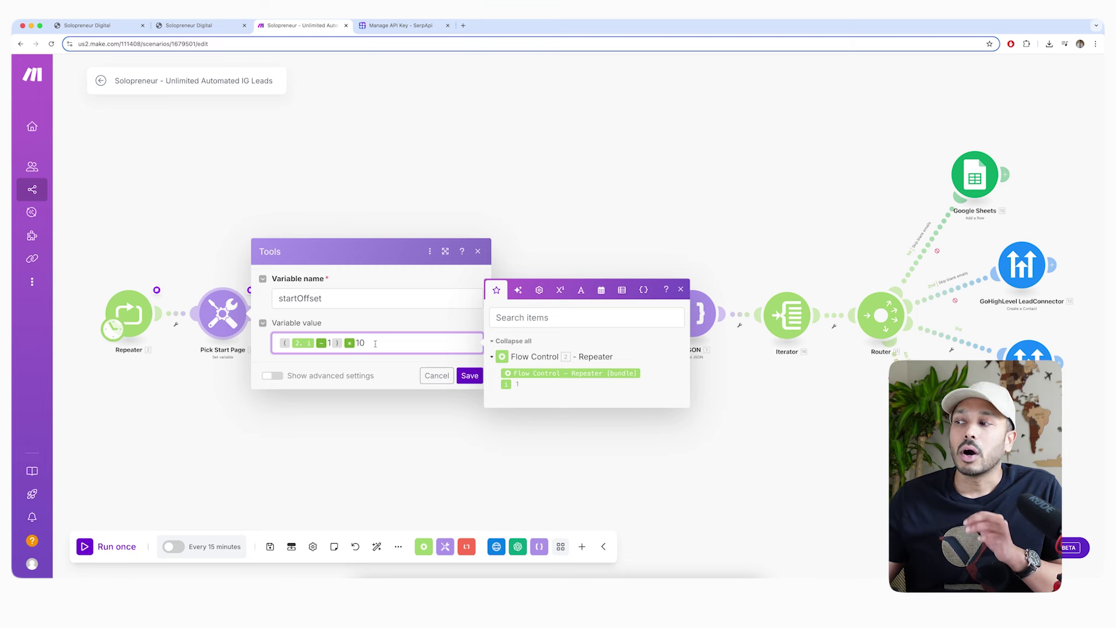
key(Escape)
mouse_move(254, 291)
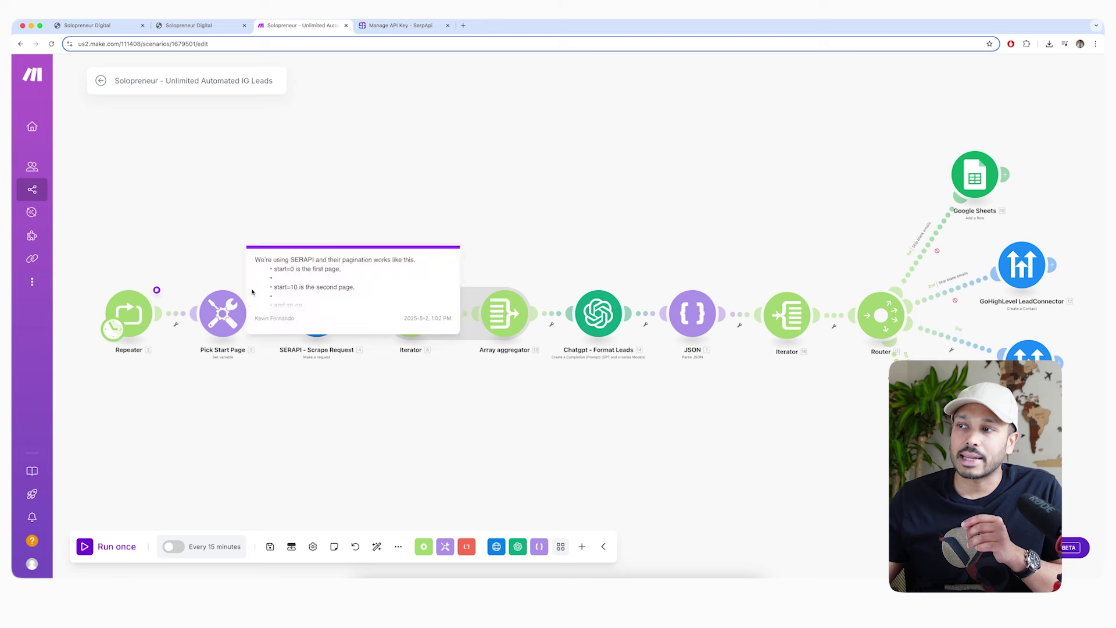
click(320, 303)
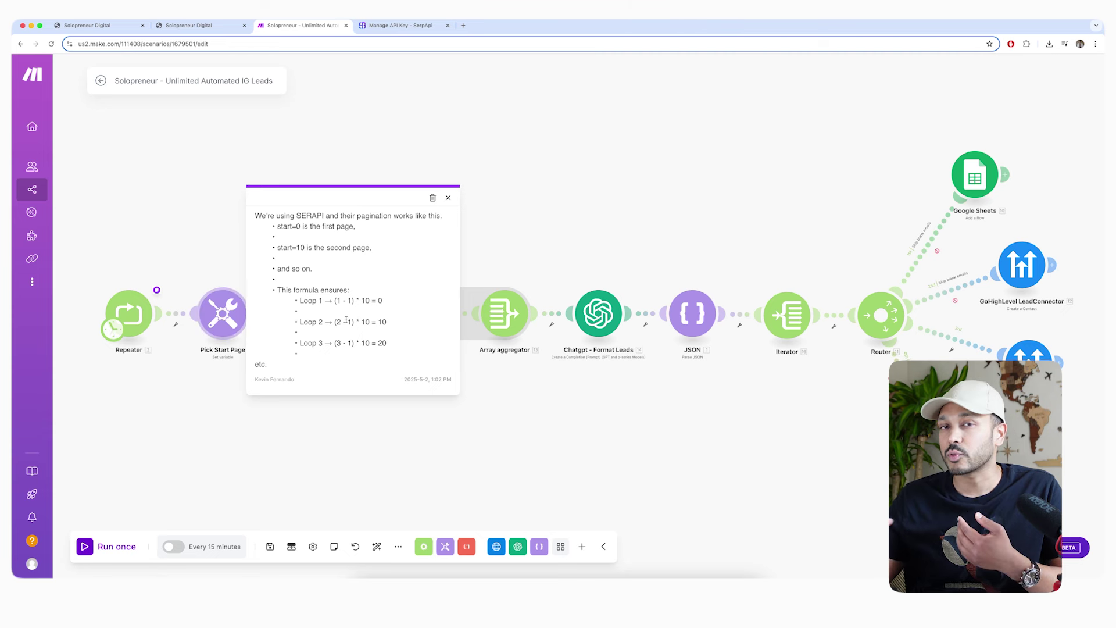
Compare the Repeater's initial value and repeats with the startOffset formula in the Pick Start Page module
click(125, 315)
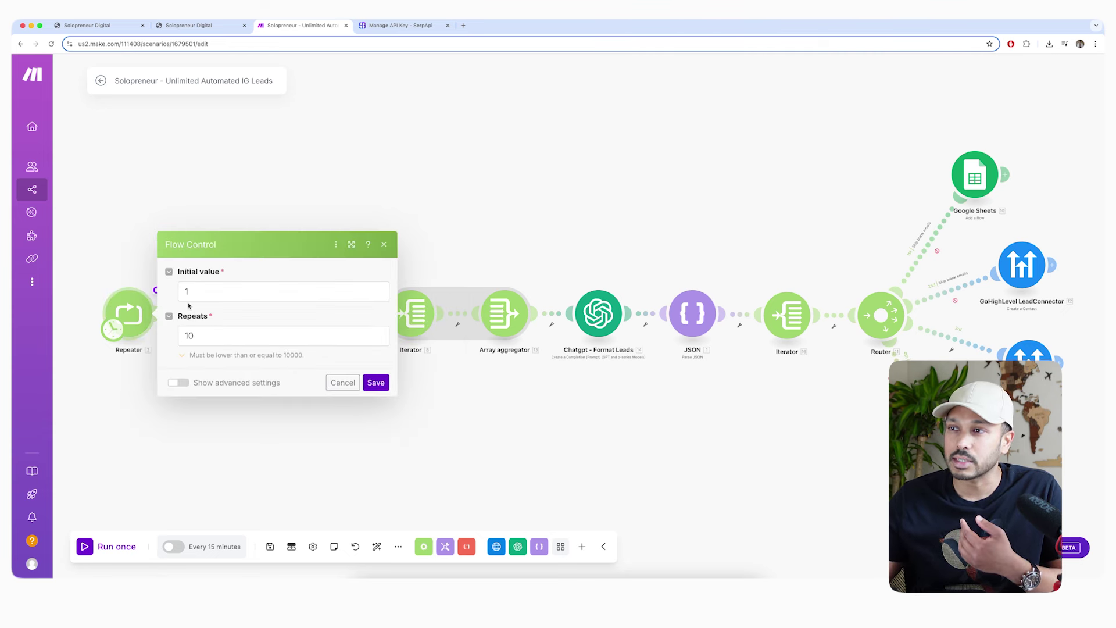
click(134, 229)
click(227, 307)
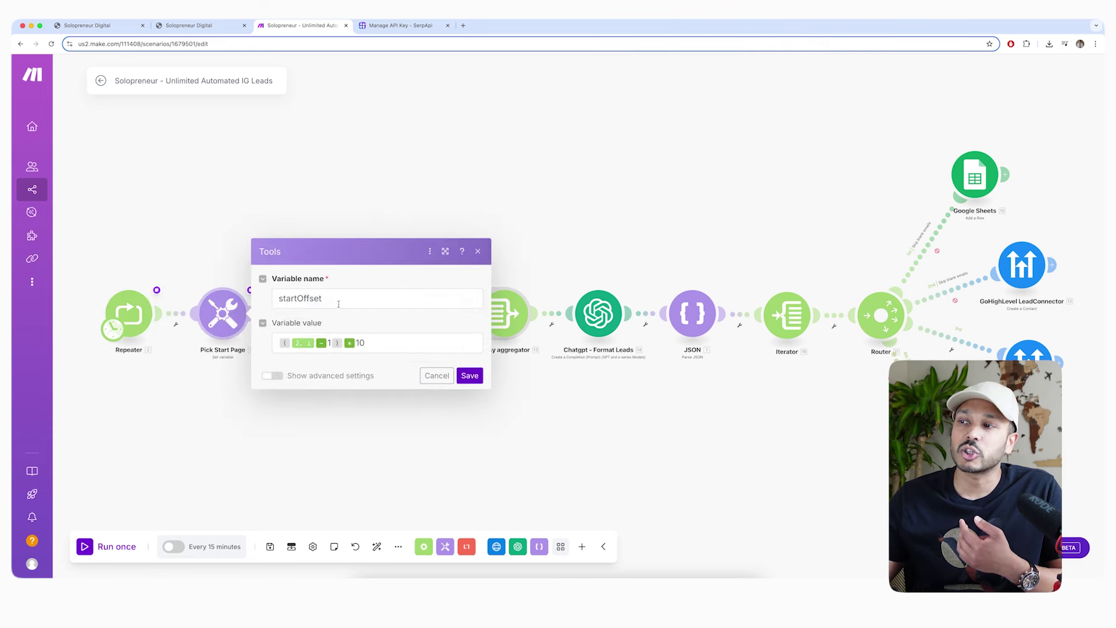
click(382, 341)
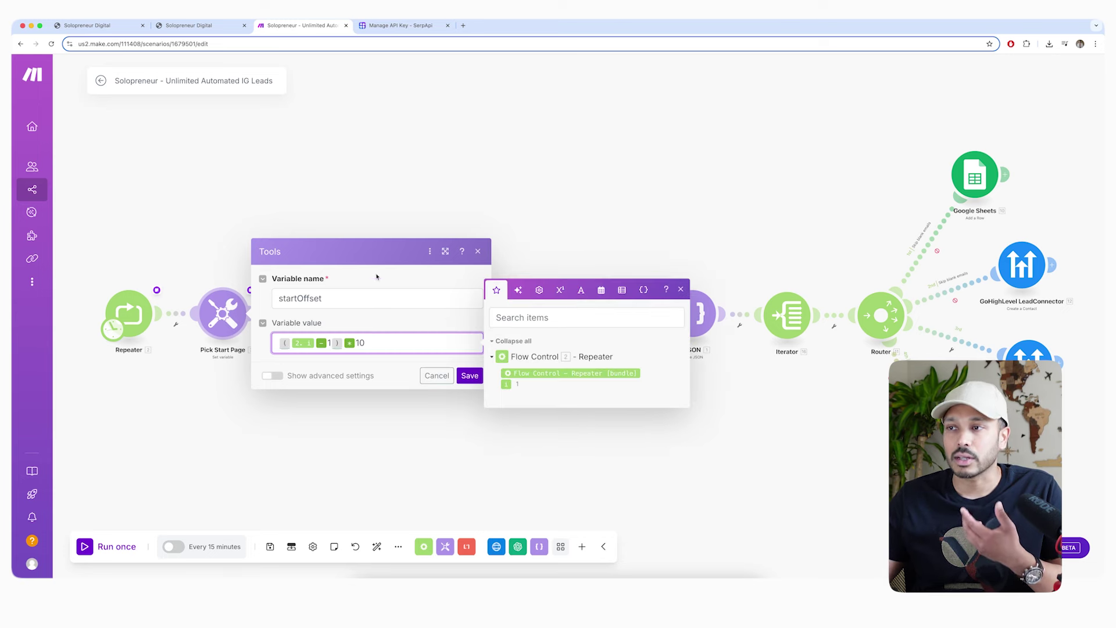
click(316, 157)
click(129, 314)
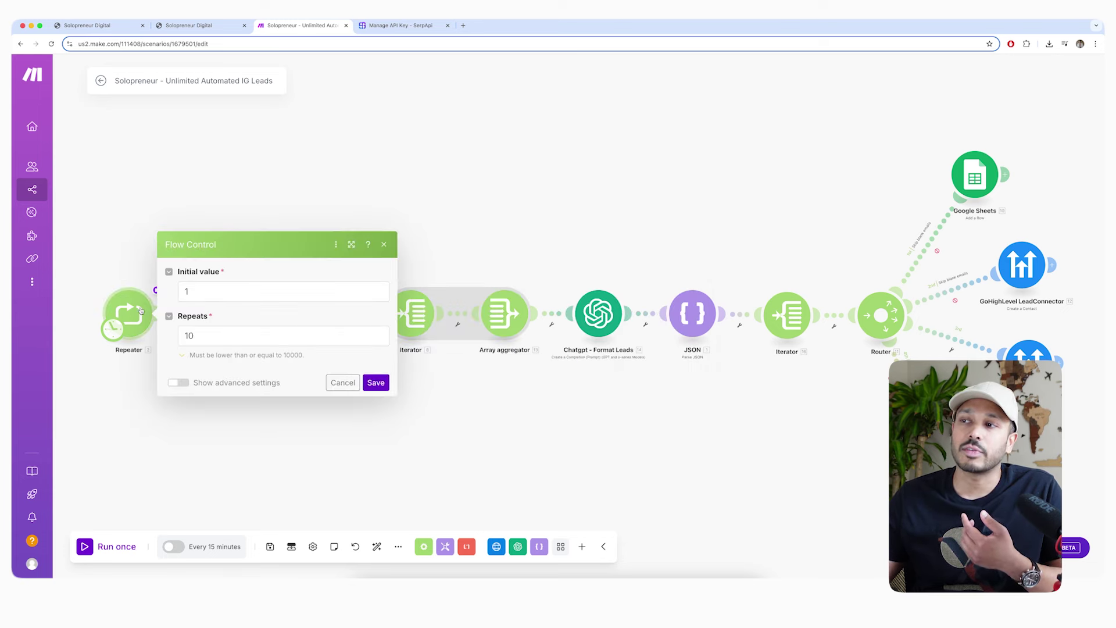
click(217, 289)
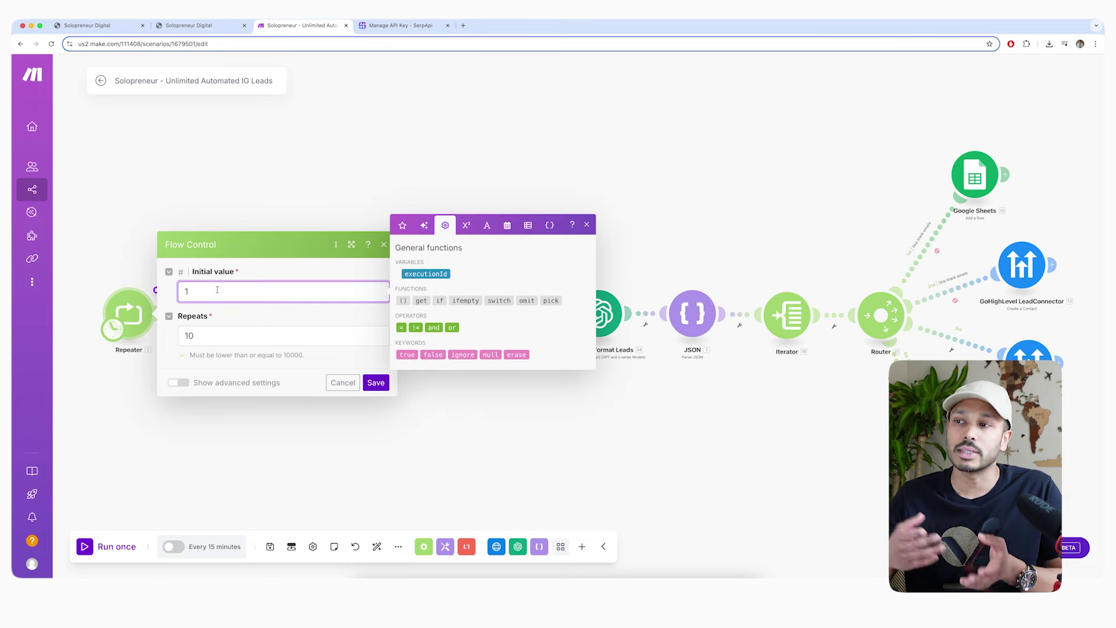
key(Escape)
Examine the profession, city and email search terms in the SERAPI - Scrape Request URL
click(319, 324)
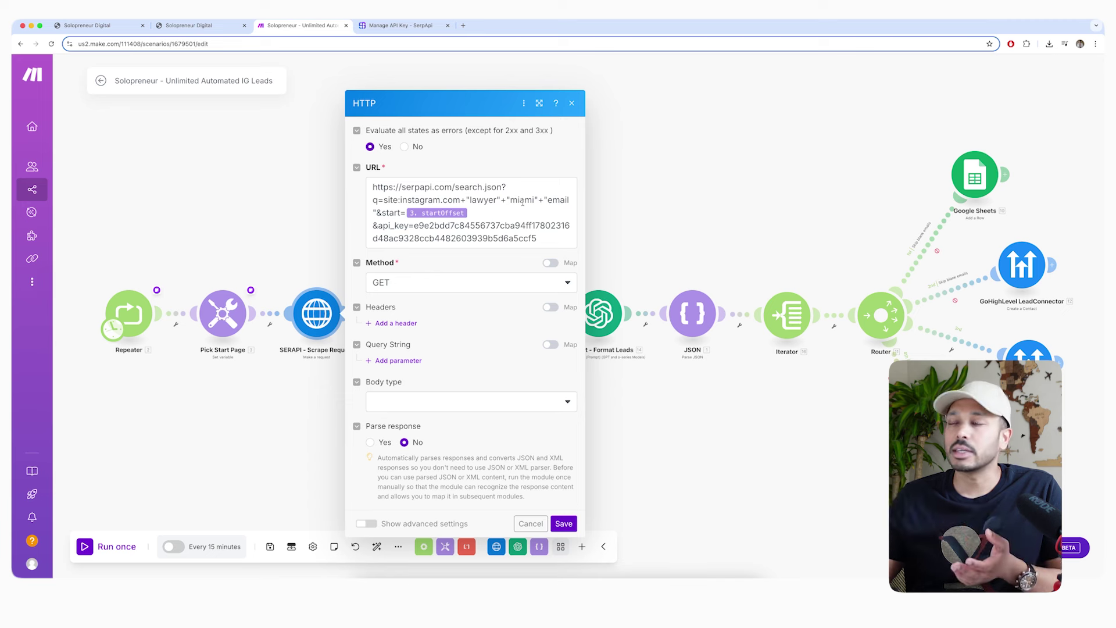
double_click(488, 199)
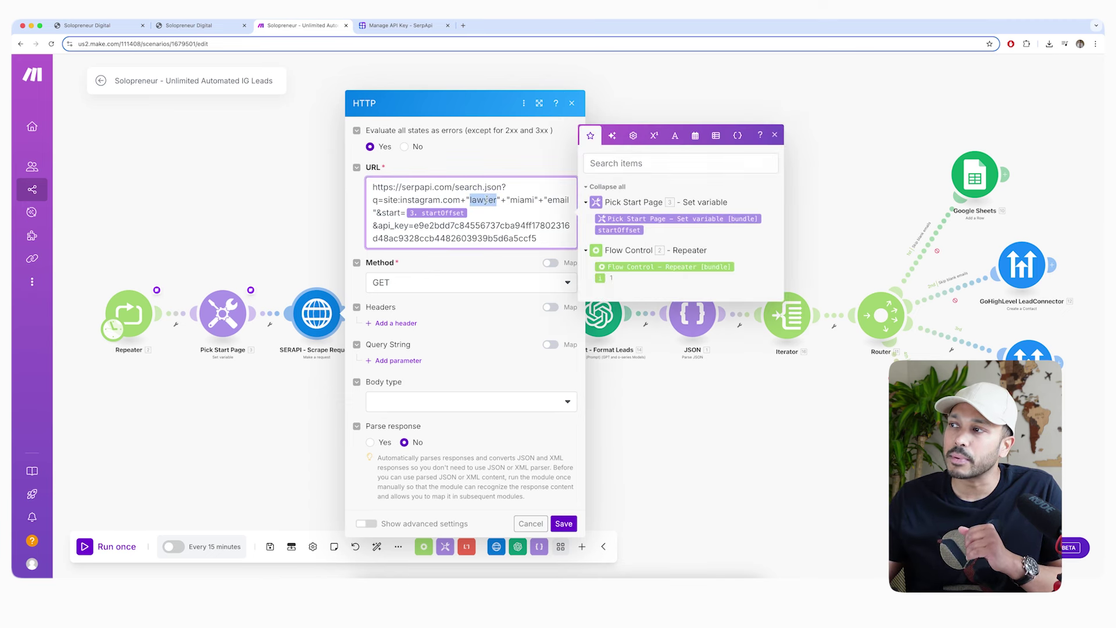
double_click(520, 200)
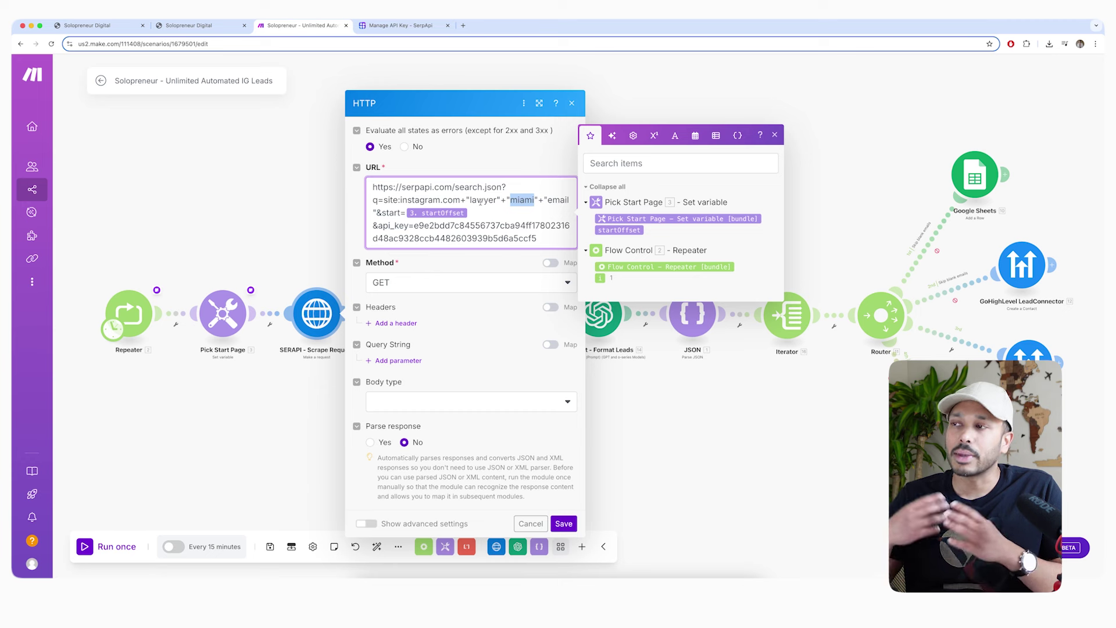
double_click(556, 200)
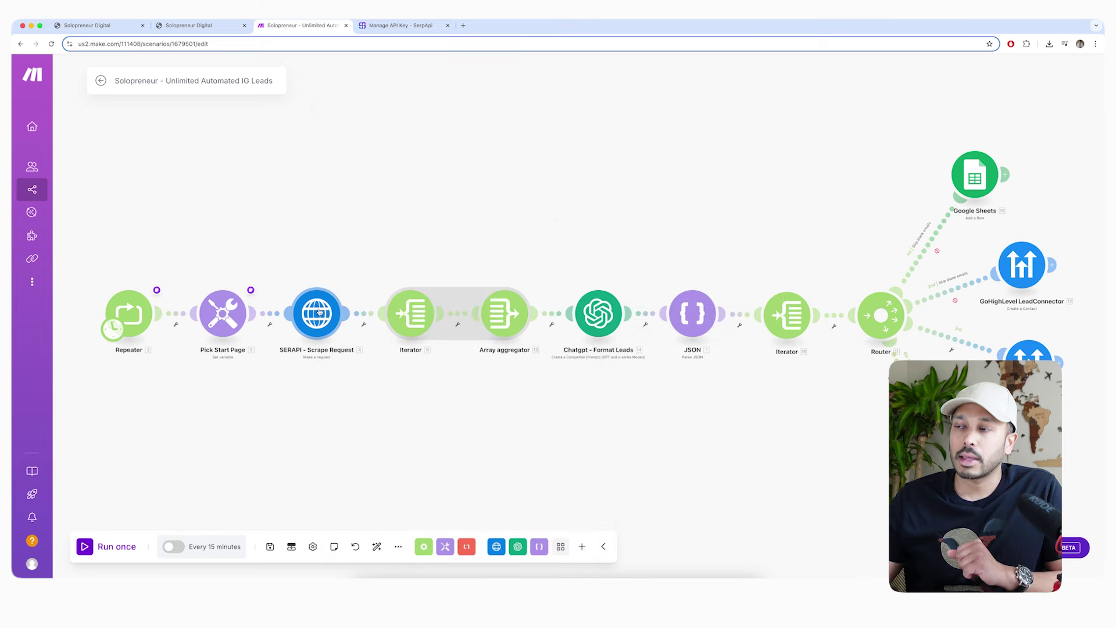
click(320, 313)
click(279, 250)
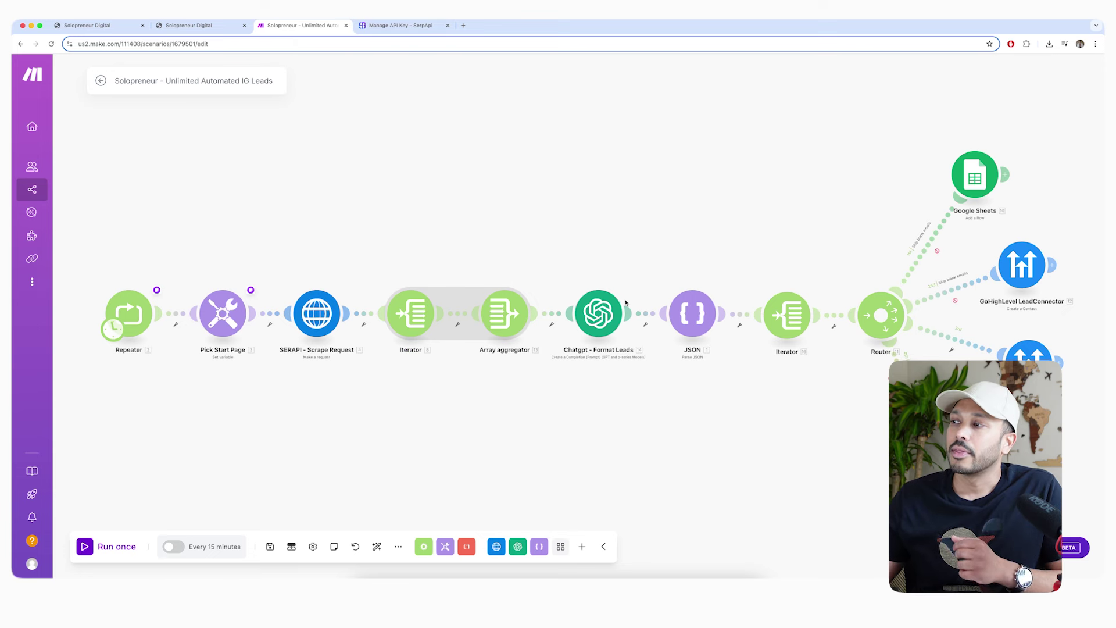
Examine the new OpenAI connection form in the Chatgpt - Format Leads module and close it without creating a connection
click(588, 309)
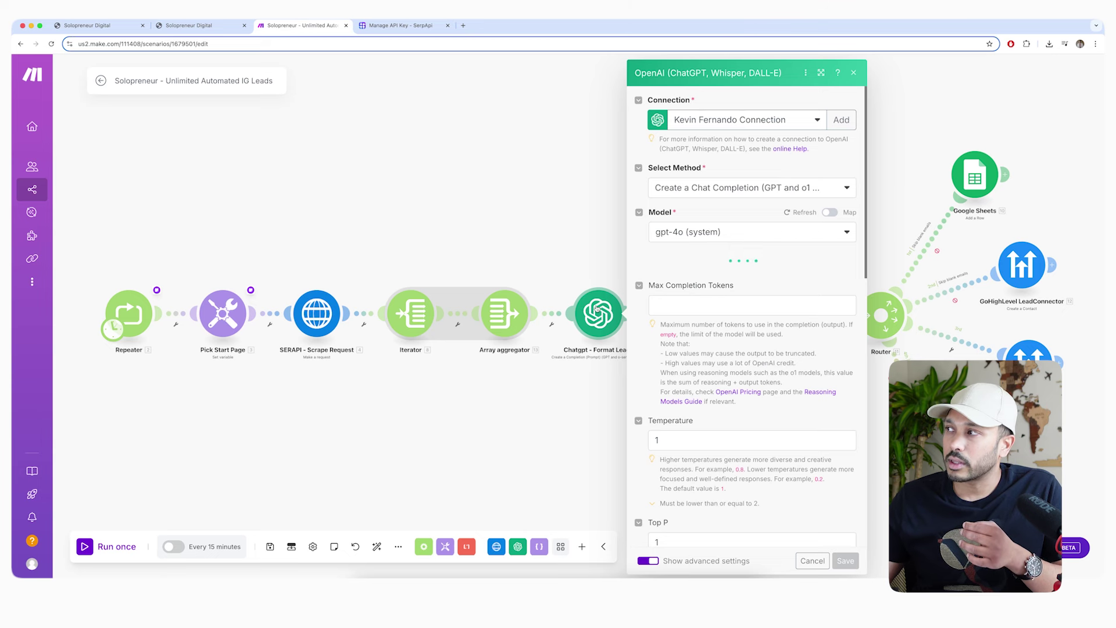
click(842, 120)
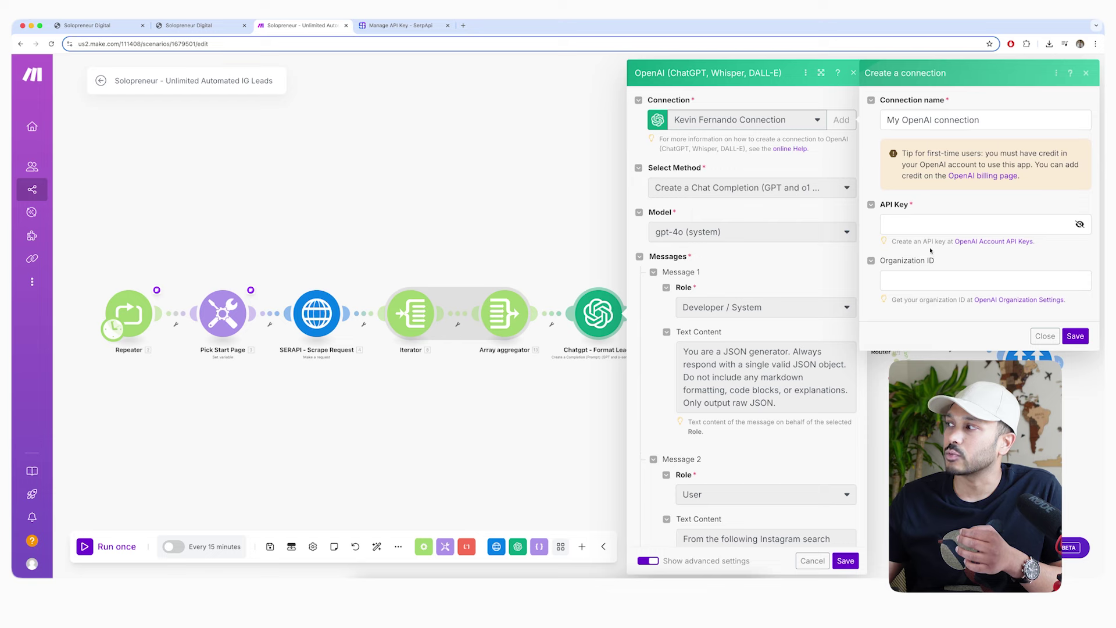
click(1045, 336)
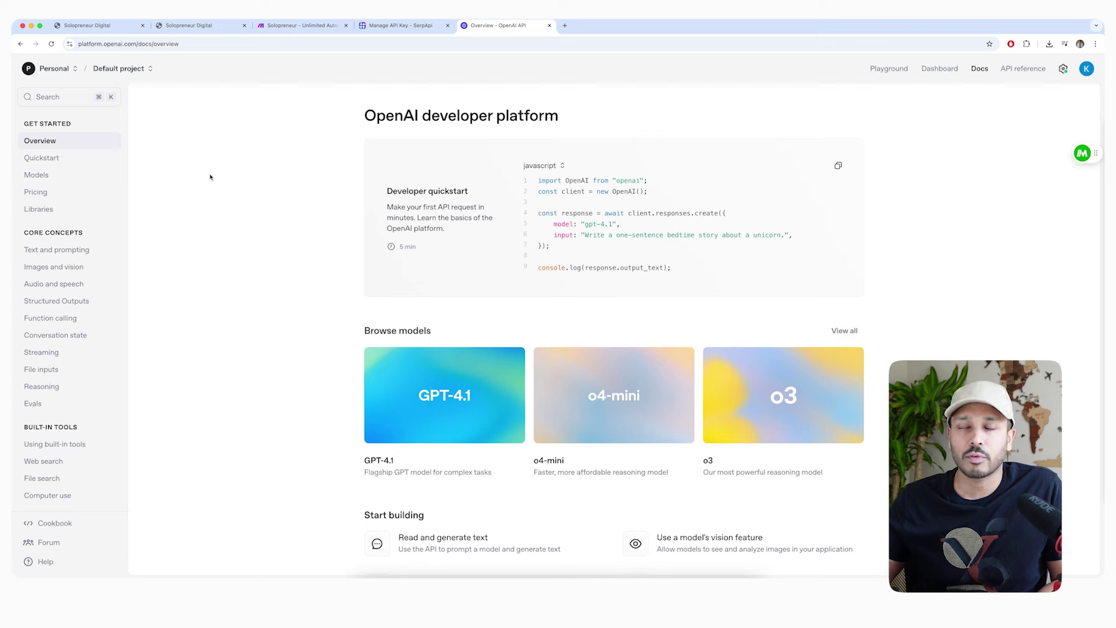
Review the OpenAI organization's API keys, general settings and billing page
click(1064, 70)
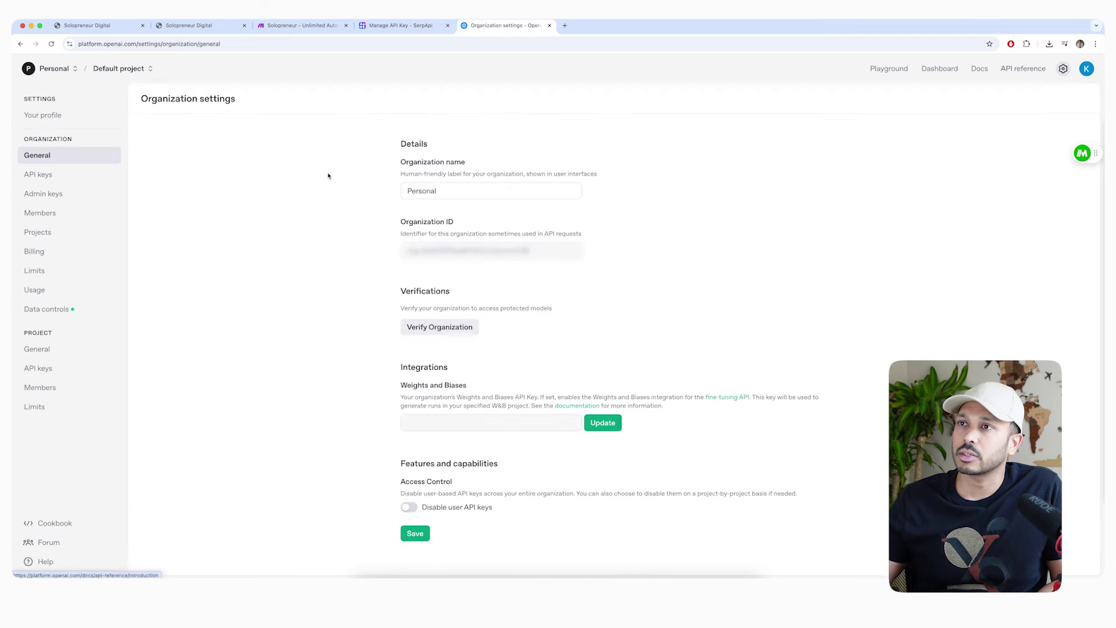
click(74, 177)
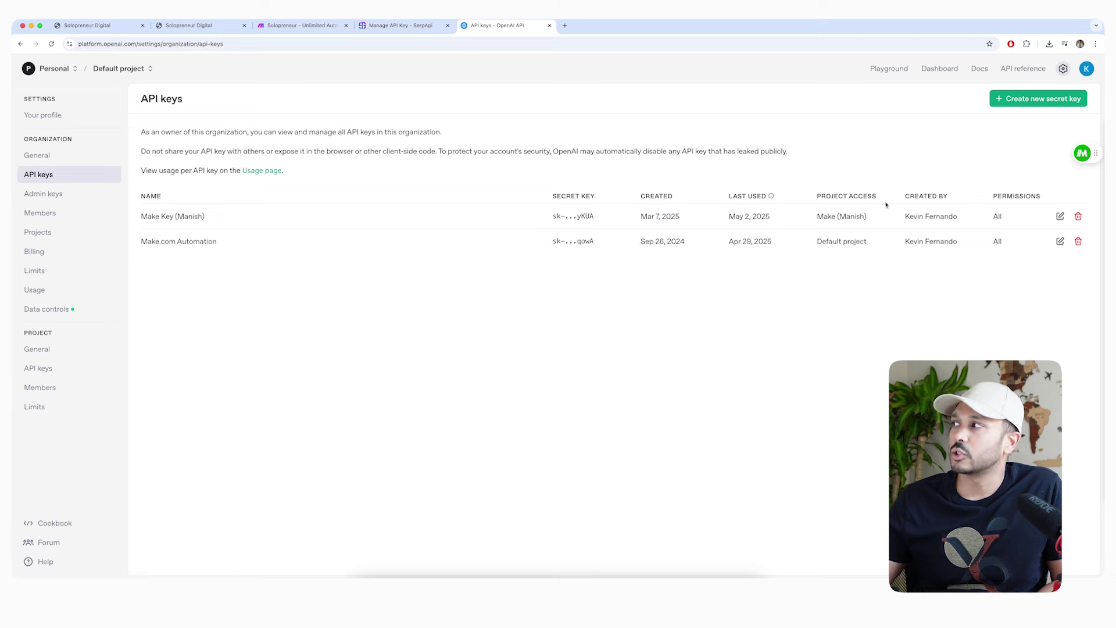
click(37, 155)
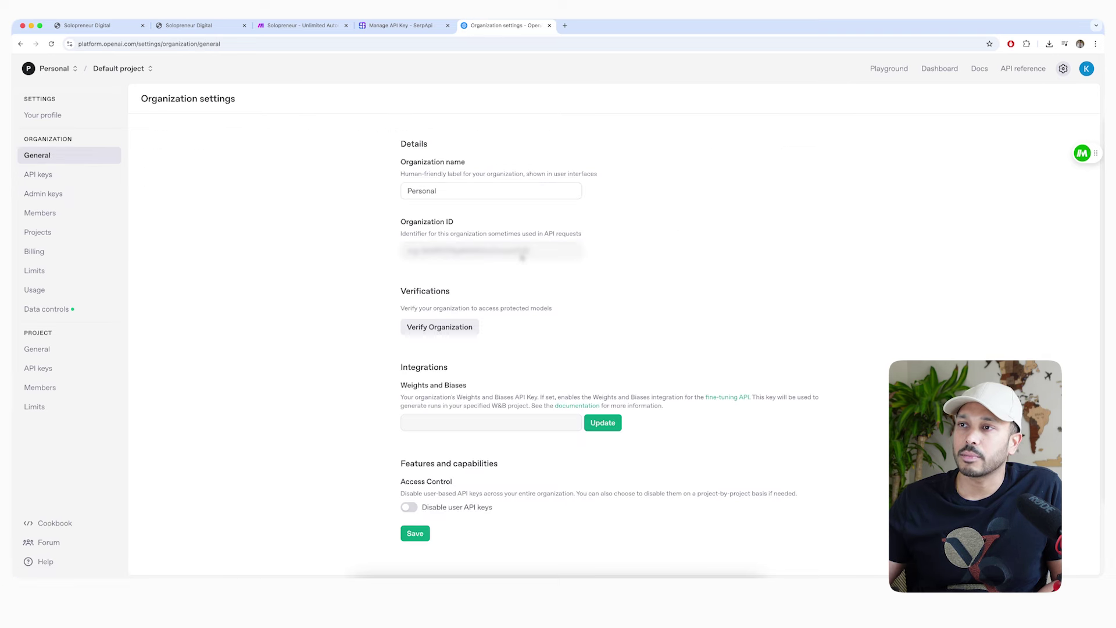
click(34, 252)
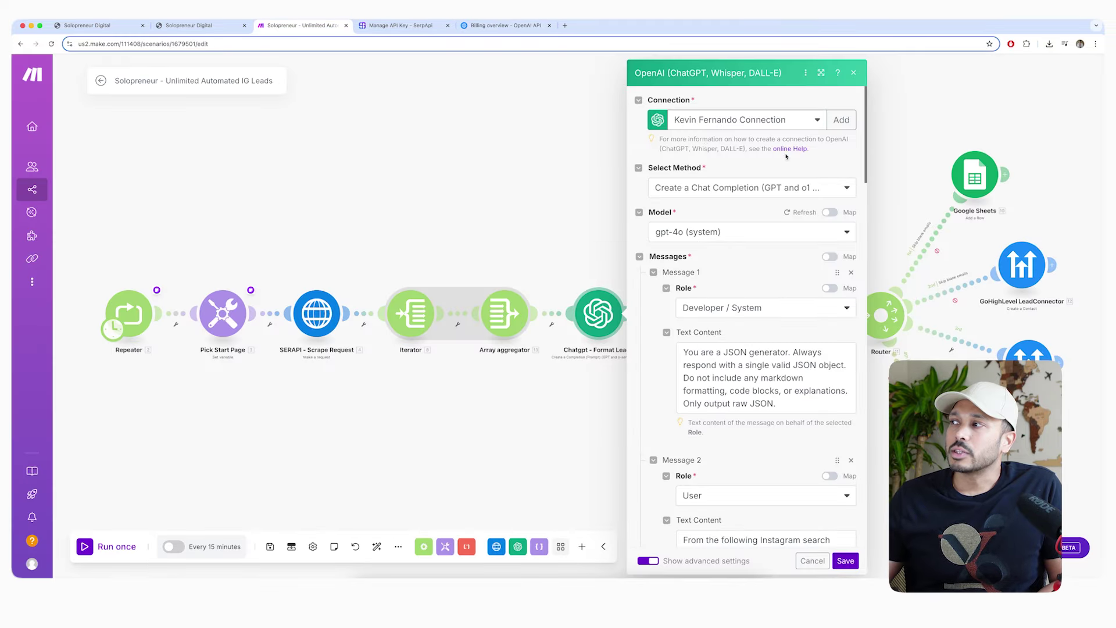
Examine the messages, response format and predicted outputs in the Chatgpt - Format Leads module, plus the JSON module's data structure and string
scroll(780, 298, down, 5)
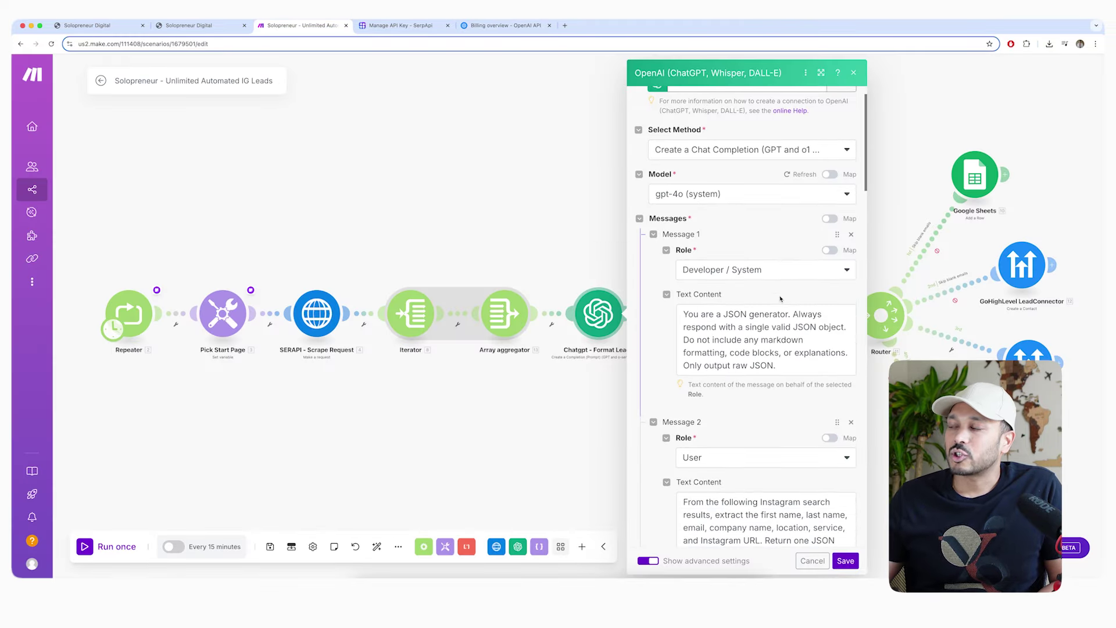
scroll(778, 298, down, 7)
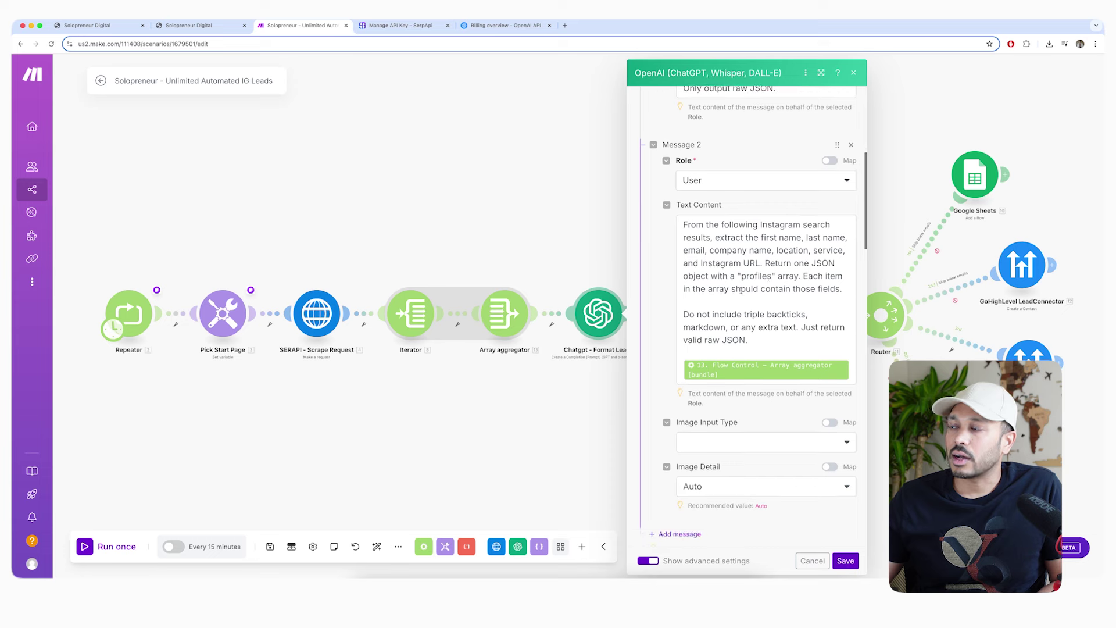
scroll(774, 284, down, 10)
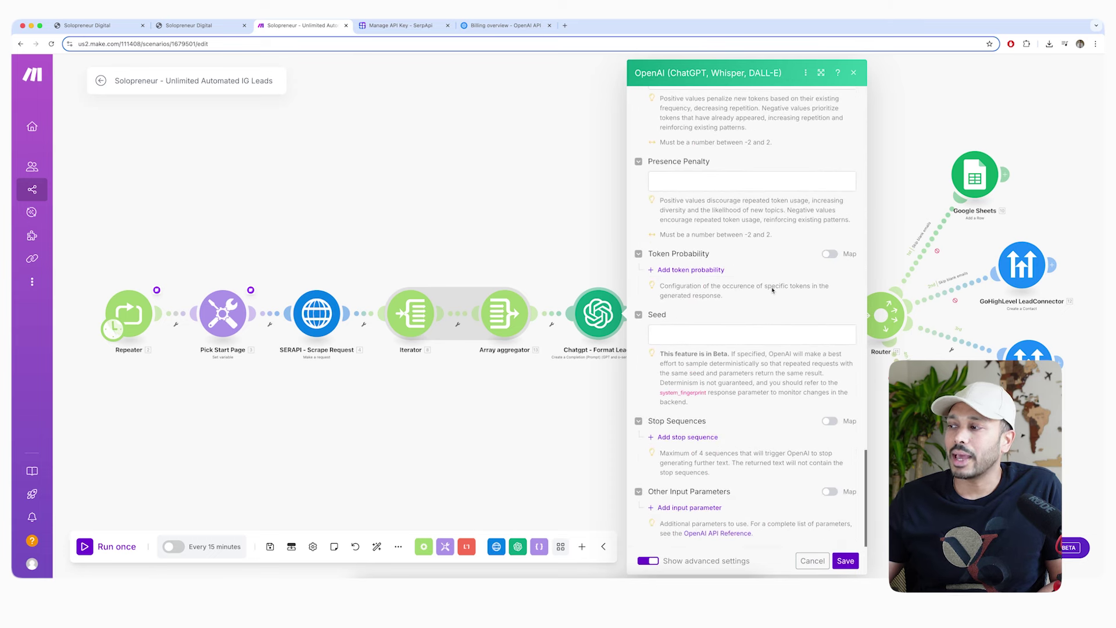
scroll(771, 287, up, 8)
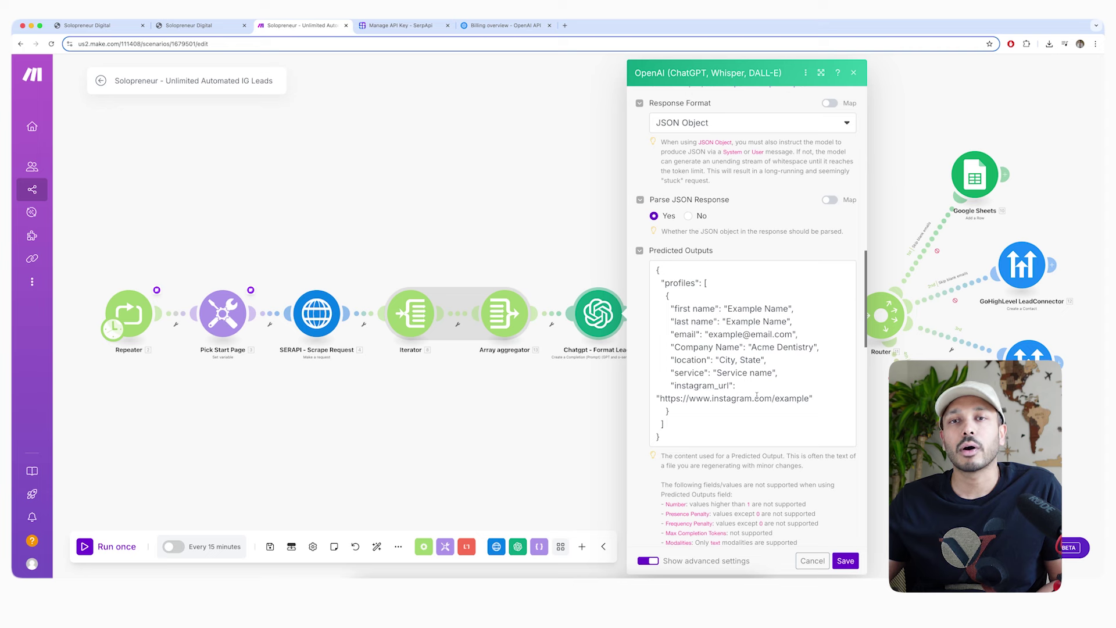
key(Escape)
click(691, 302)
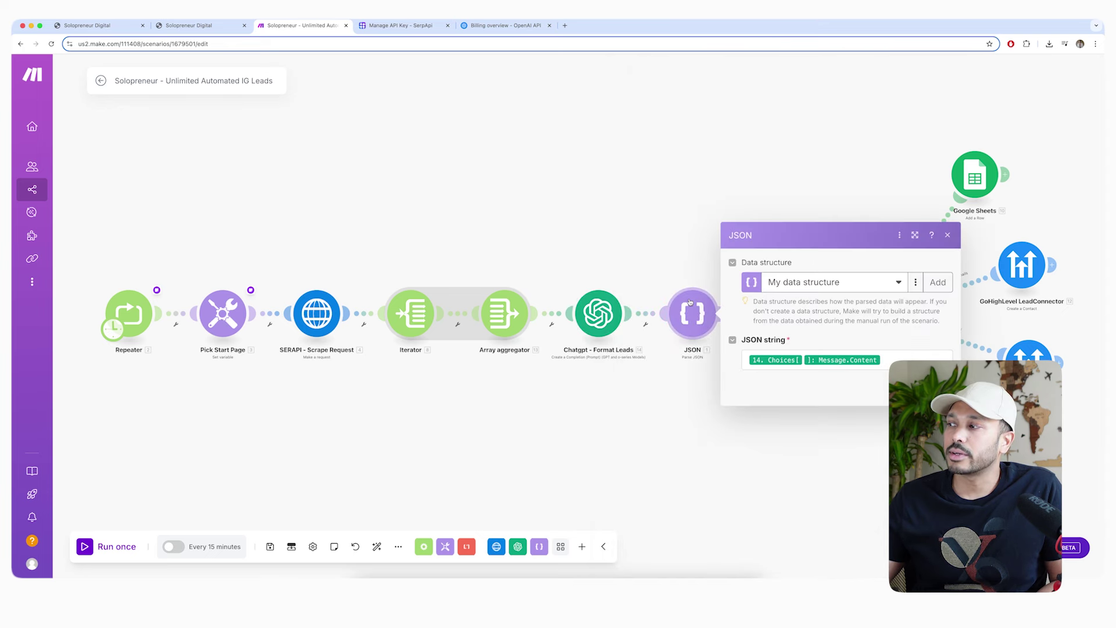
click(686, 247)
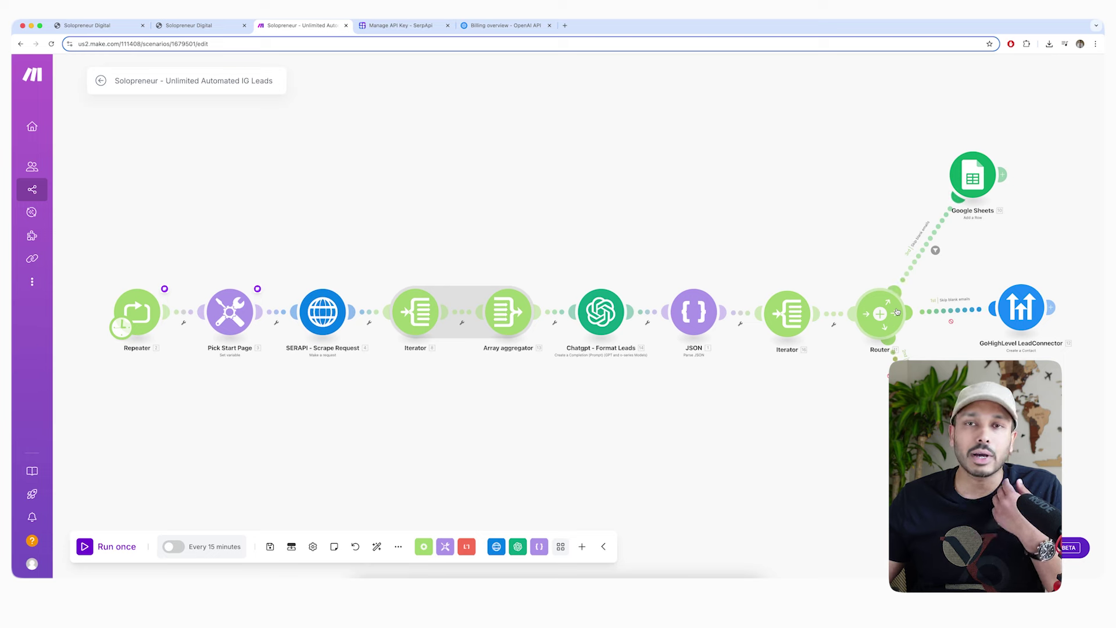
Examine the Google Sheets module's spreadsheet selection and column mappings against the header row of the Scraped Leads sheet
click(972, 176)
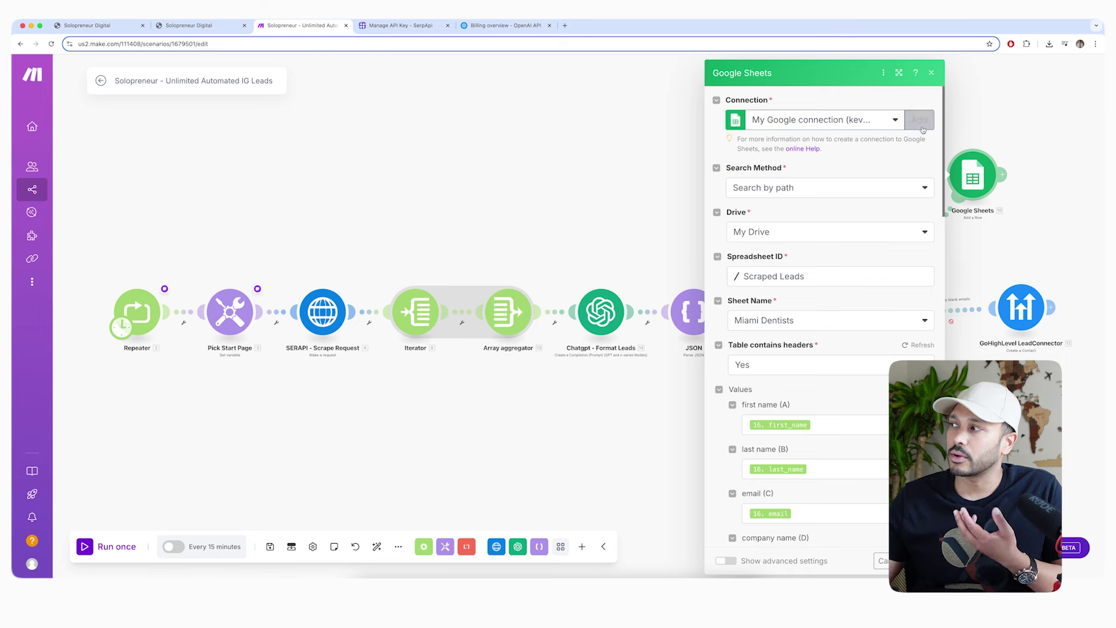
scroll(869, 314, down, 3)
scroll(849, 302, down, 1)
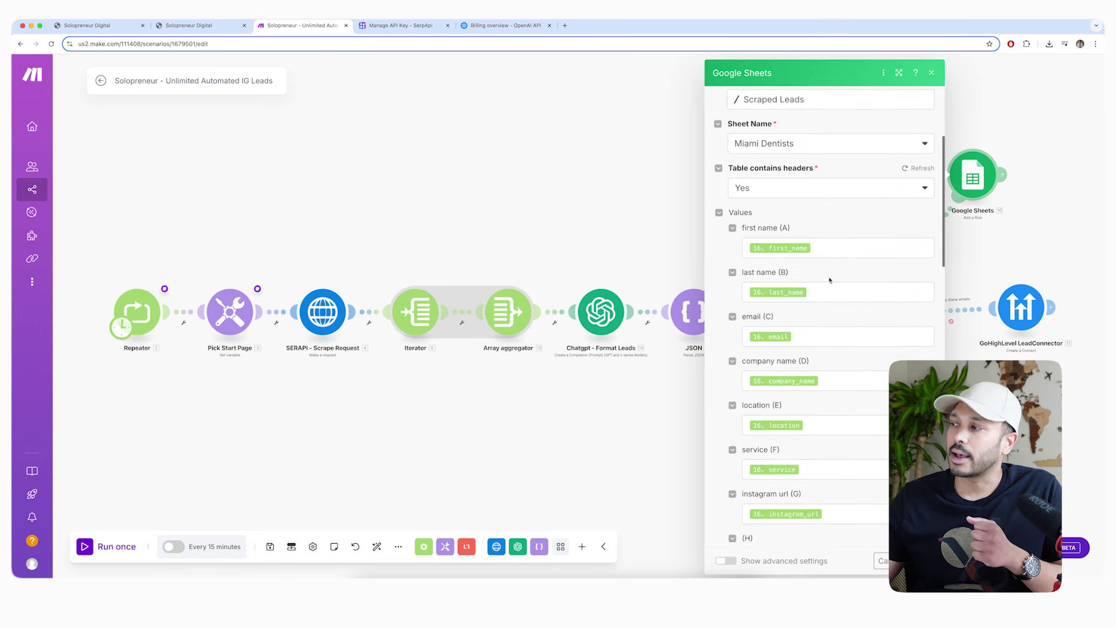
click(841, 248)
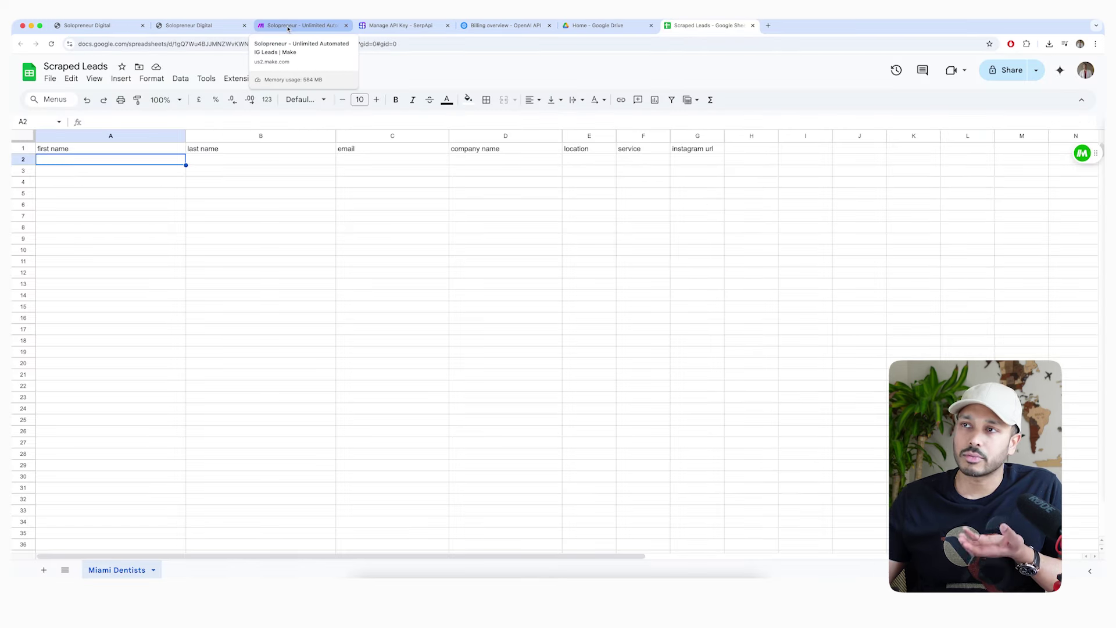
Switch to Make, save the Repeater with initial value 1 and repeats 1, and run the scenario once
click(287, 25)
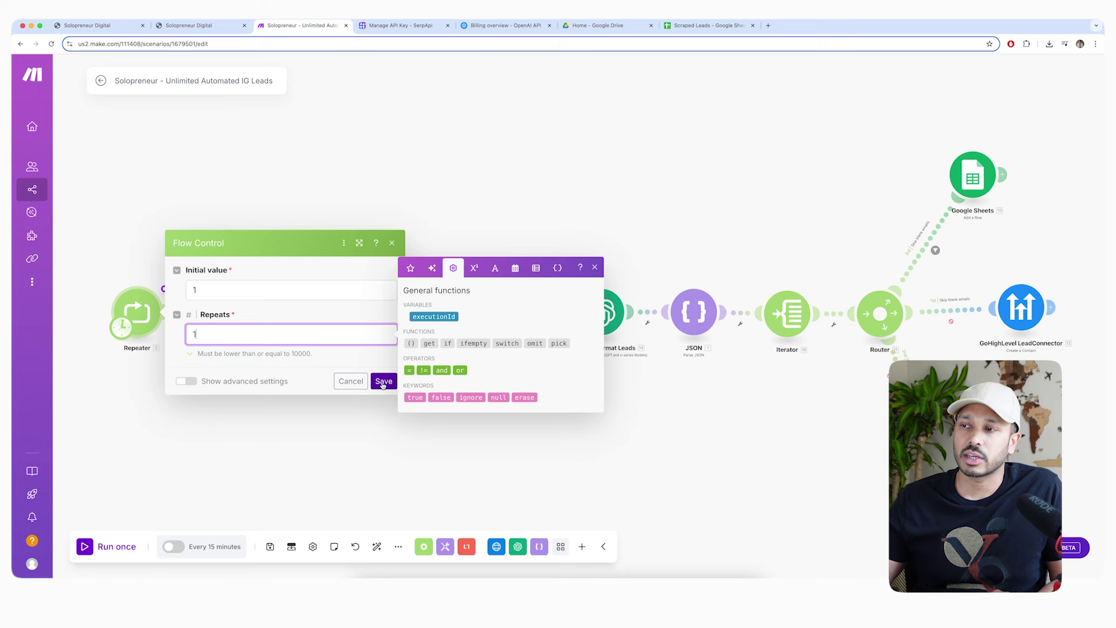
click(384, 381)
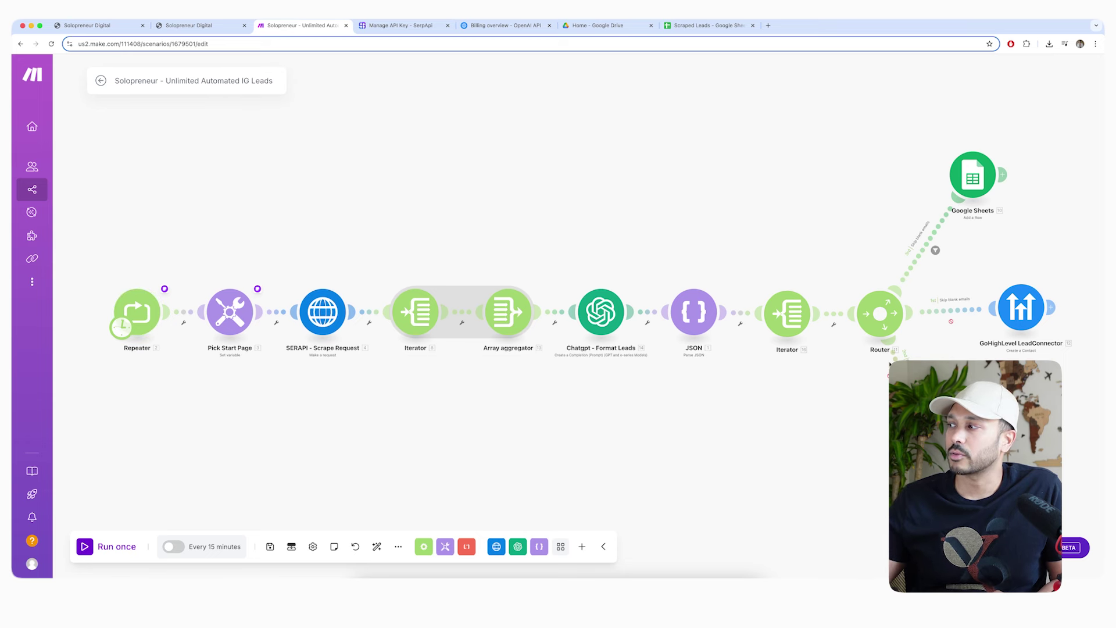
click(83, 547)
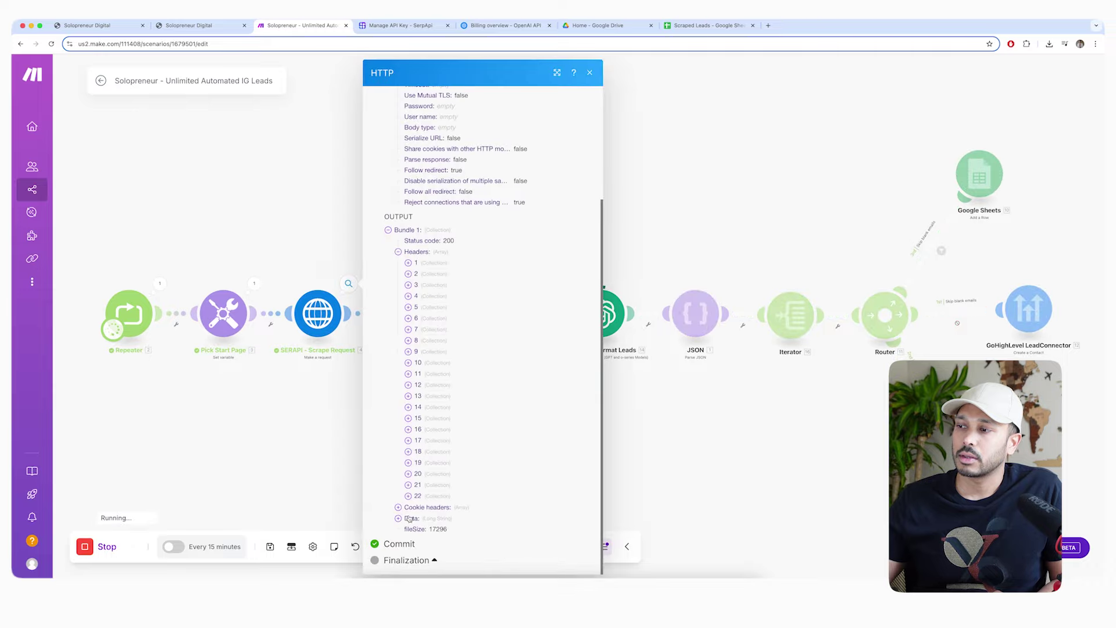
Examine the organic search results in the SERAPI - Scrape Request module's output data and close the output
scroll(471, 407, down, 5)
scroll(471, 470, down, 20)
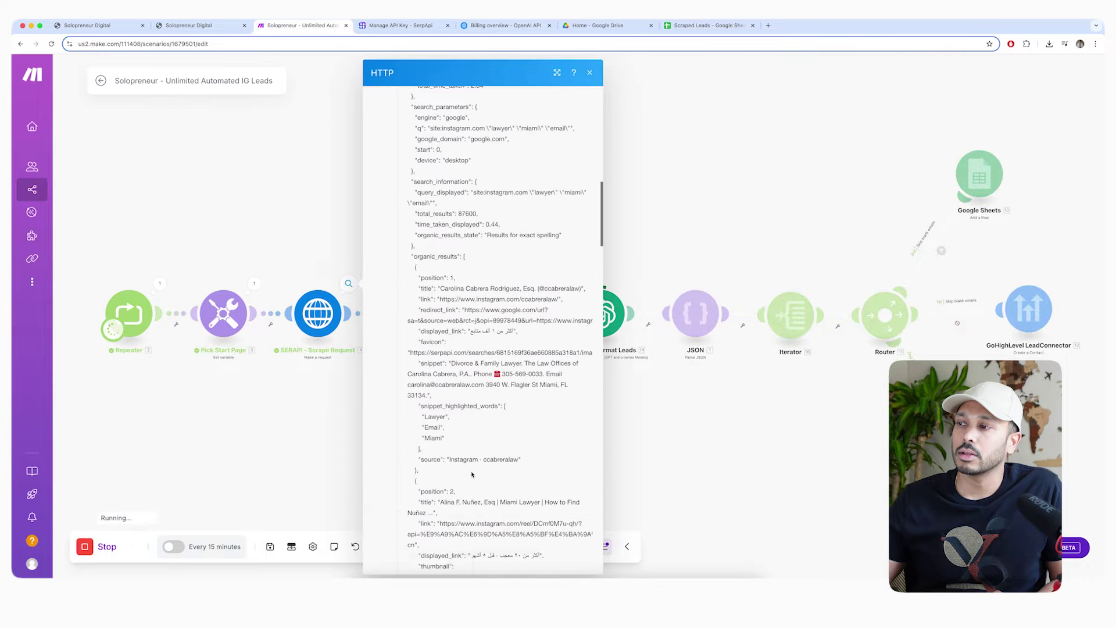
scroll(474, 465, down, 15)
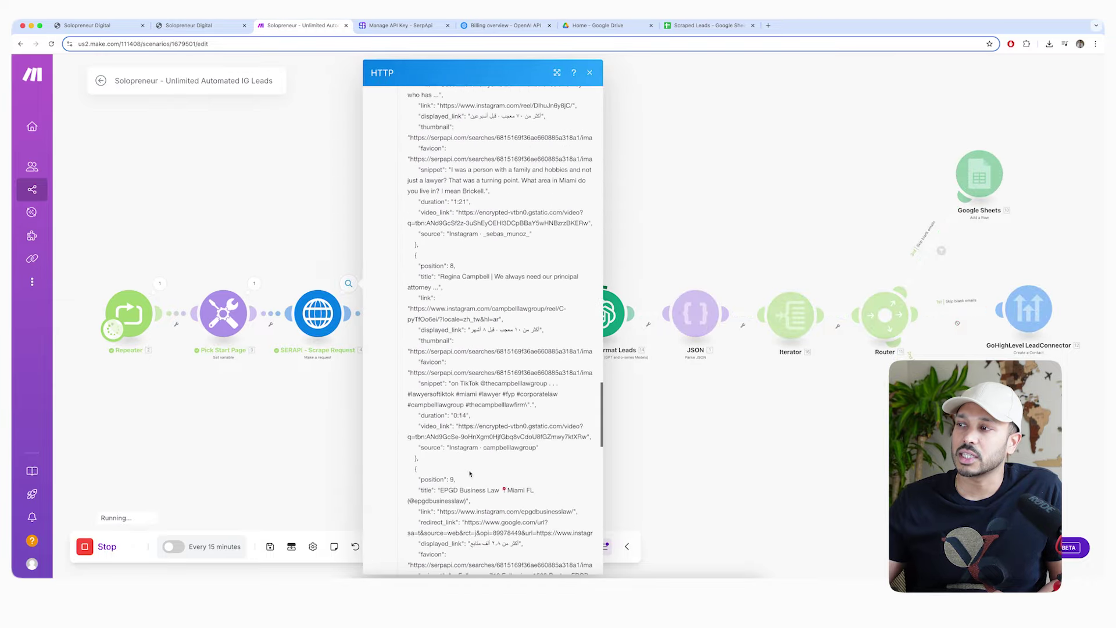
click(300, 427)
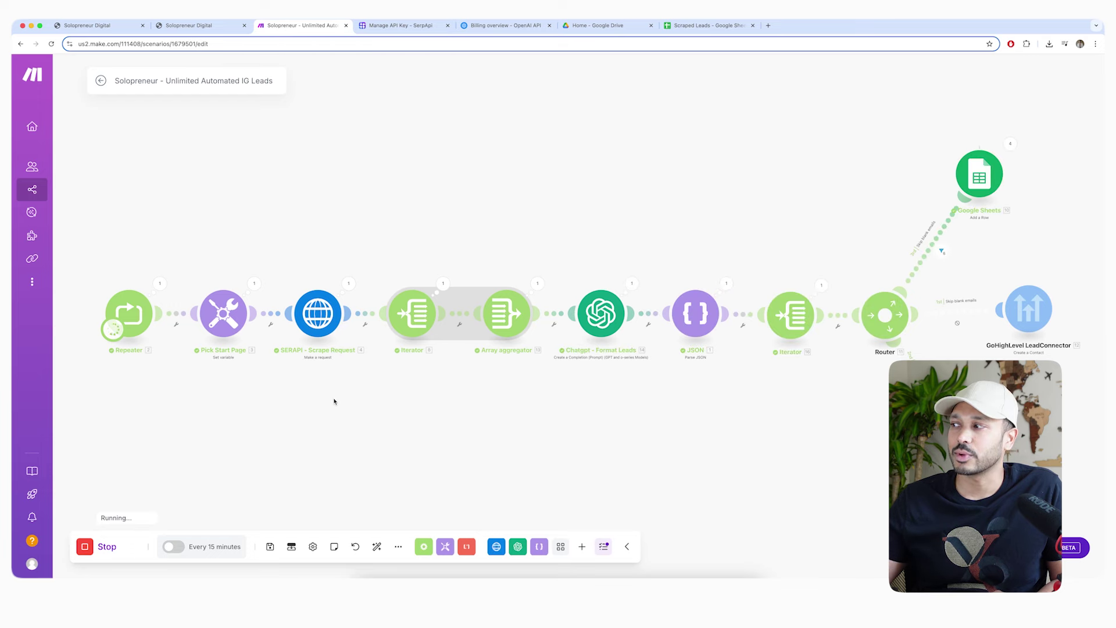
Review the lead rows in the Scraped Leads sheet and the Skip blank emails filter on Make's Google Sheets route
click(693, 27)
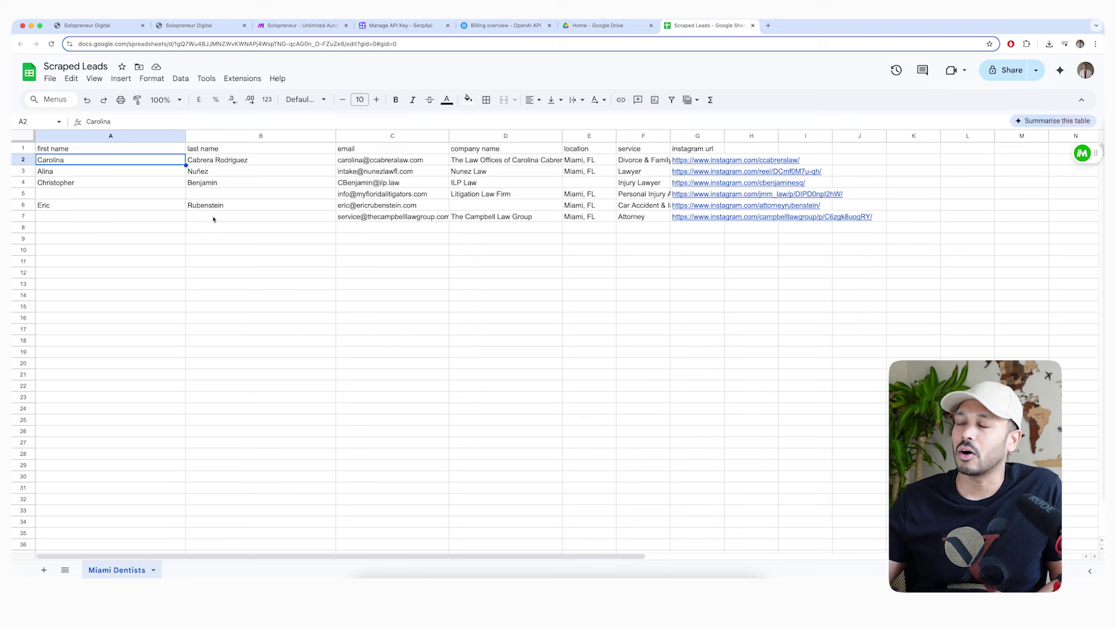
click(298, 25)
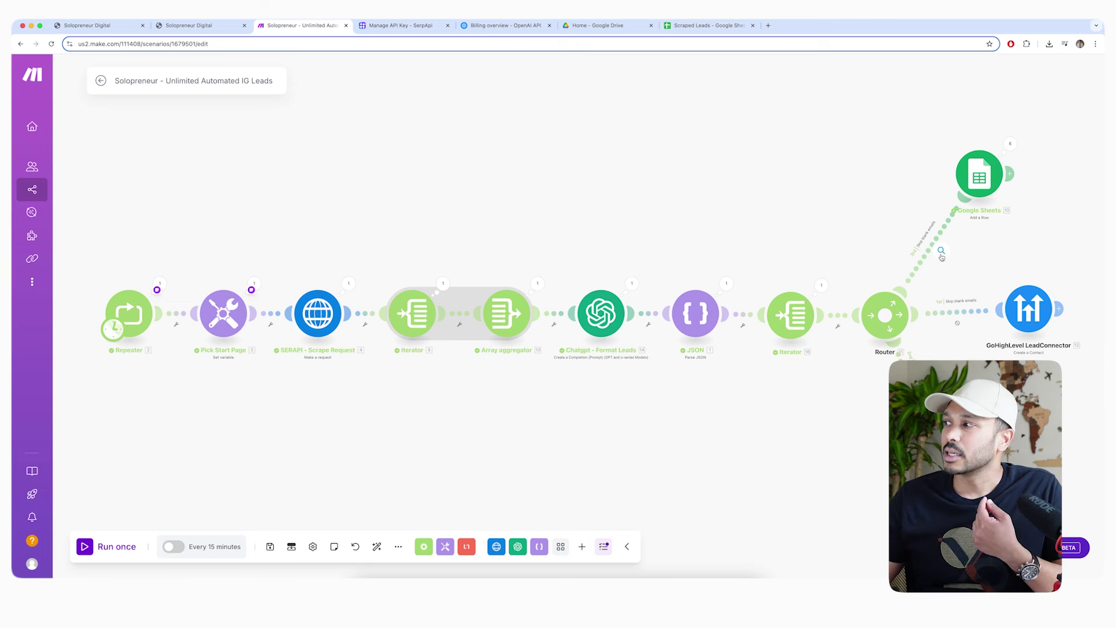
click(928, 240)
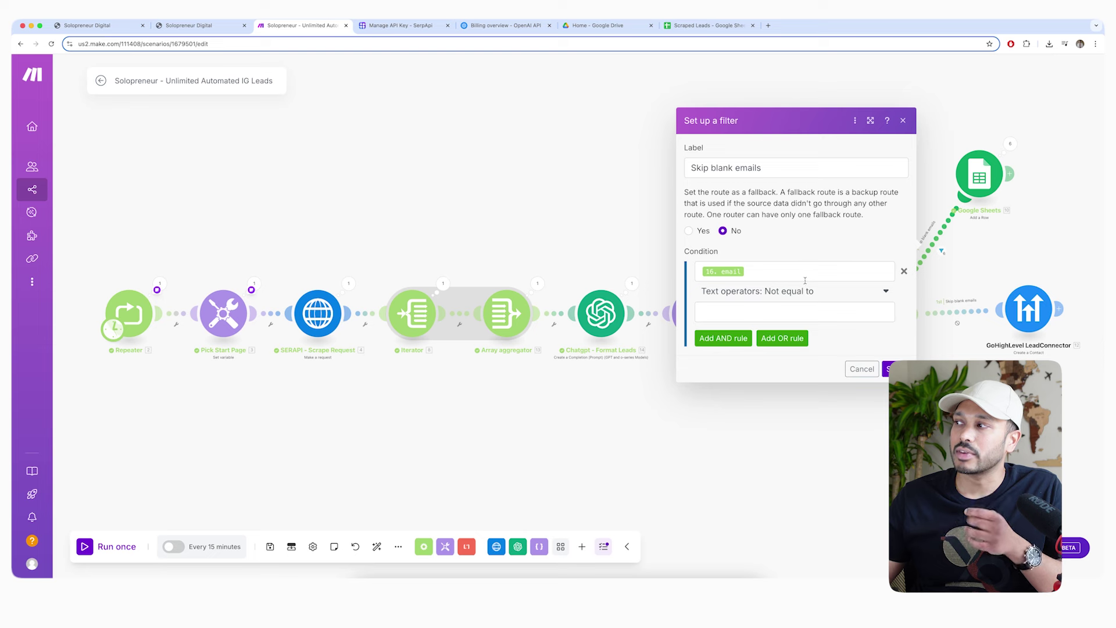
click(863, 365)
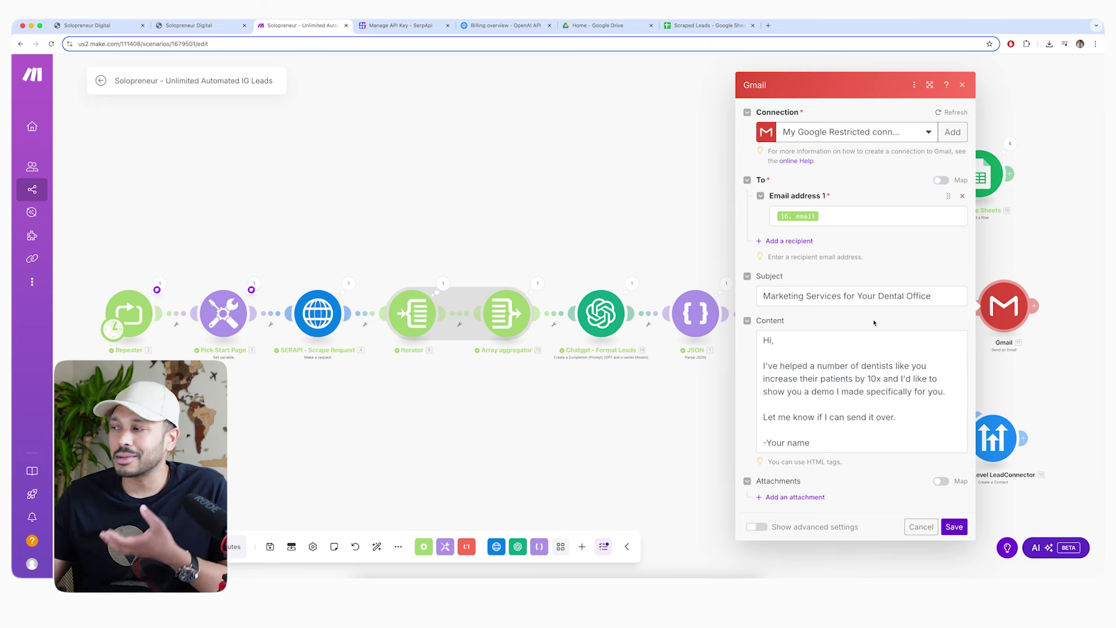
Examine the Gmail module's mapped recipient and outreach message content, and close it without changes
click(867, 216)
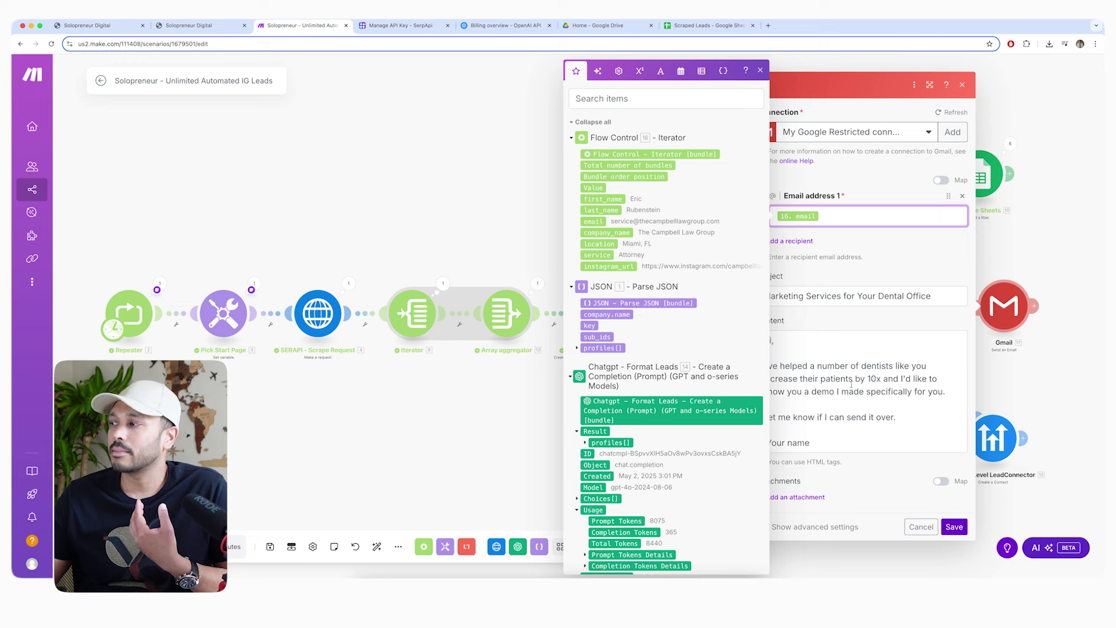
click(860, 359)
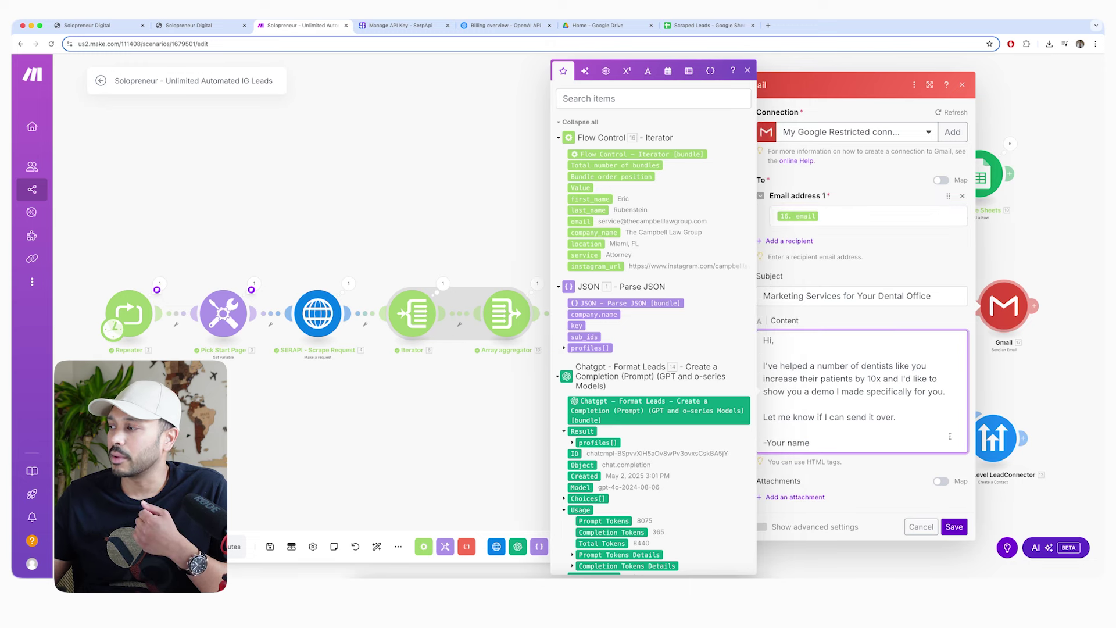
click(922, 527)
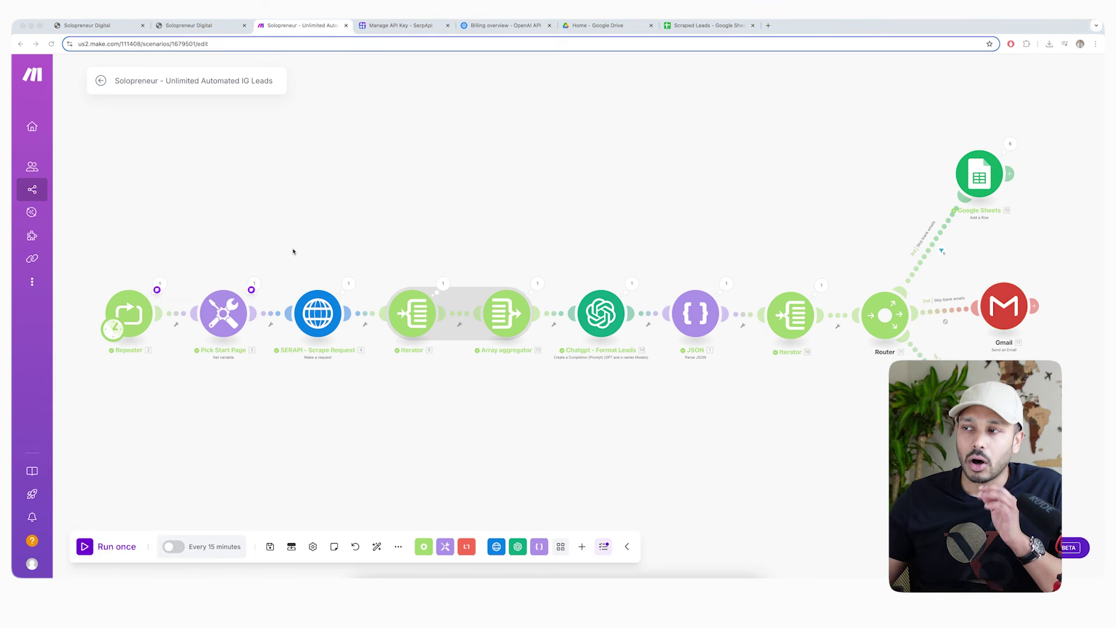
Recheck the search URL in the SERAPI - Scrape Request module and the initial value and repeats in the Repeater
click(320, 314)
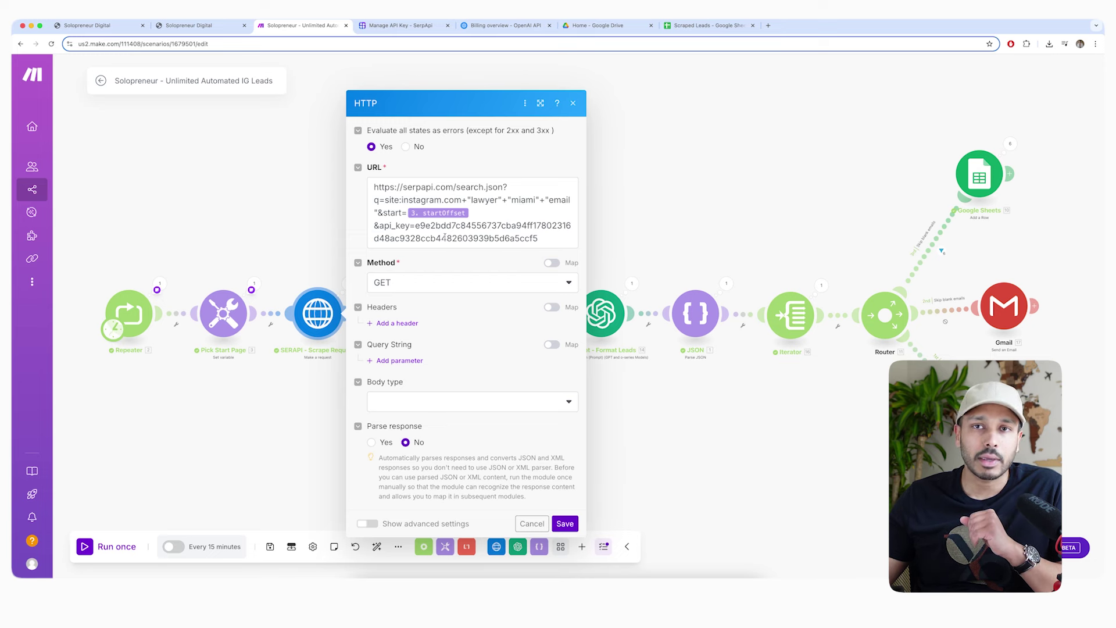
click(185, 237)
click(134, 317)
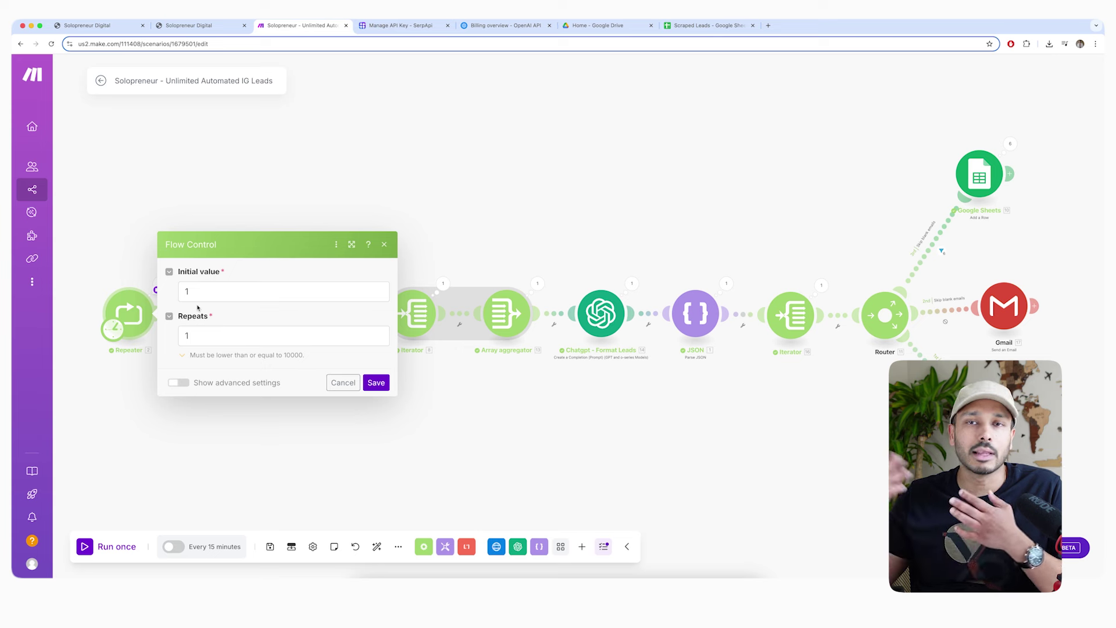
click(699, 369)
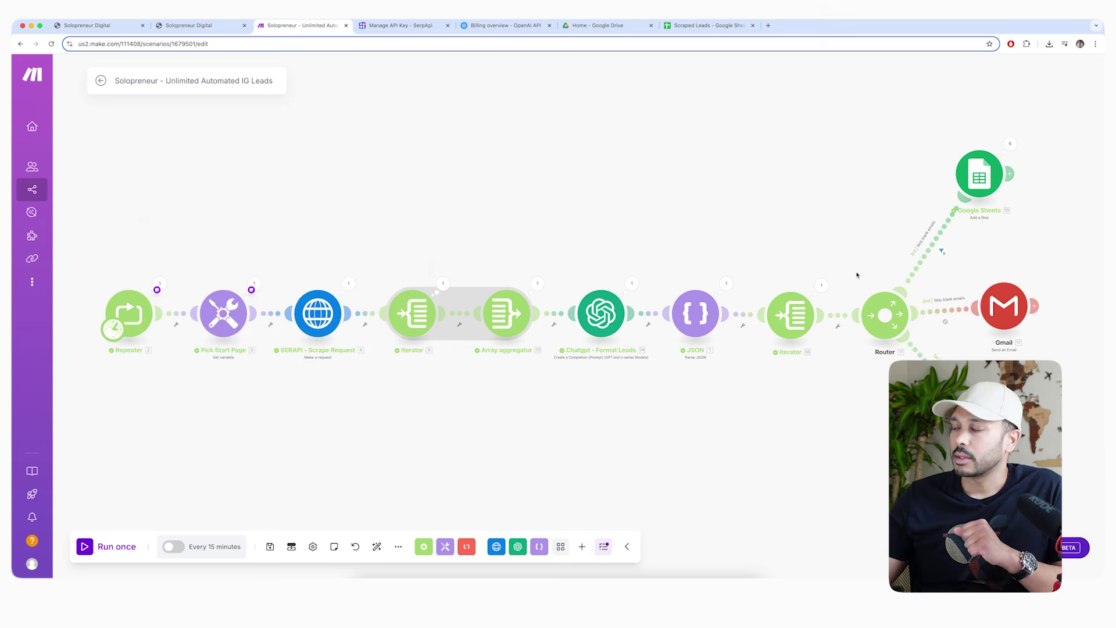
Revisit the Google Sheets and Gmail modules, view the HighLevel feature comparison page, and return to the Make scenario
click(976, 179)
click(1019, 228)
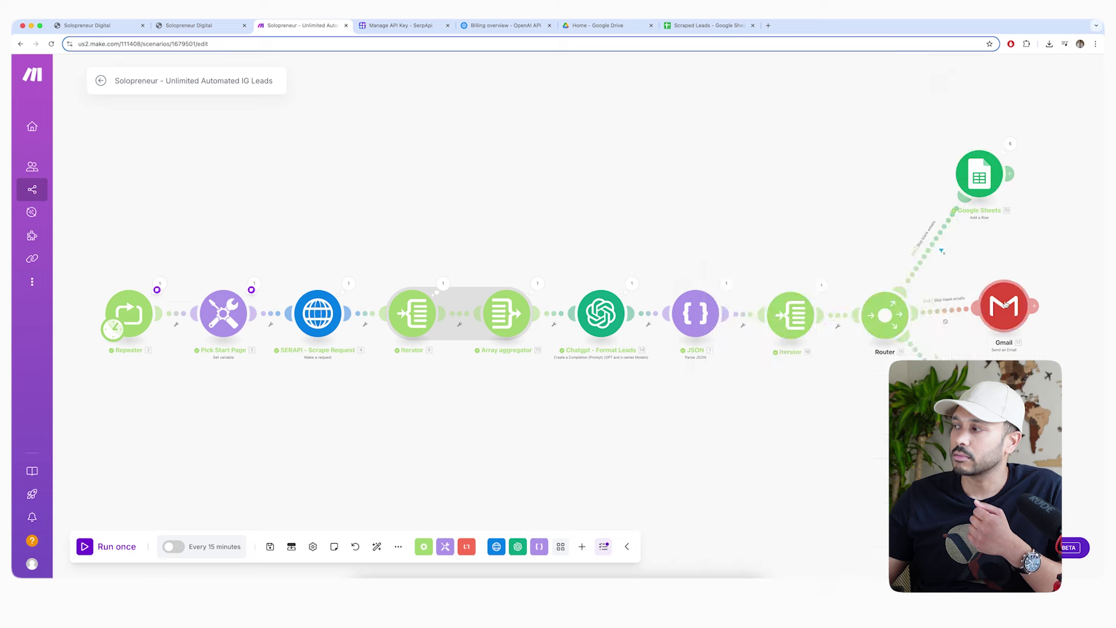
click(1005, 306)
click(1043, 216)
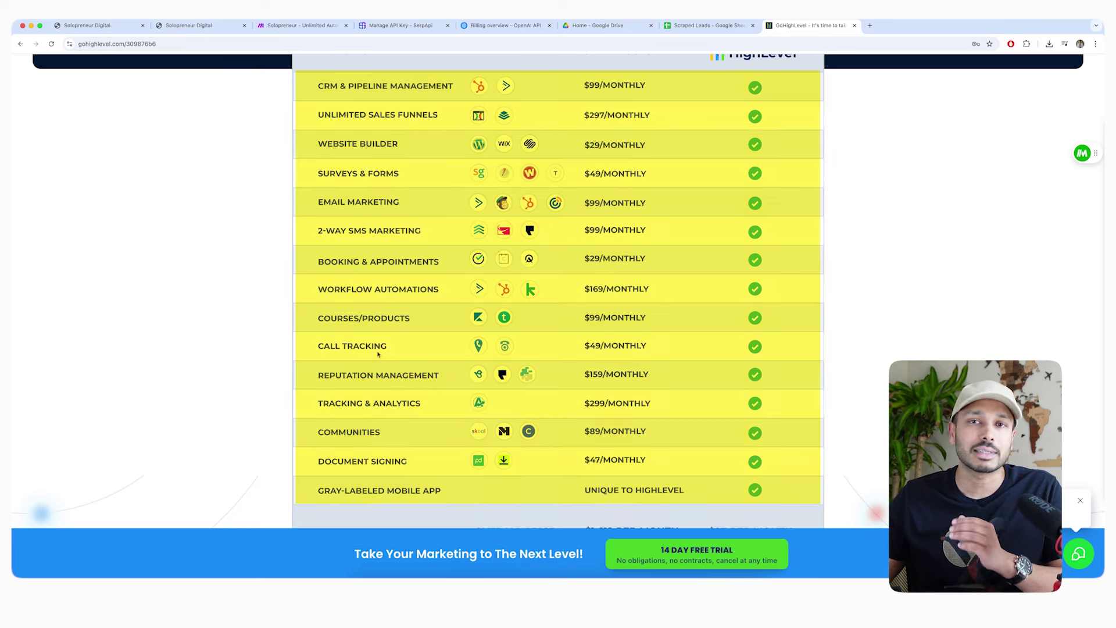
click(289, 27)
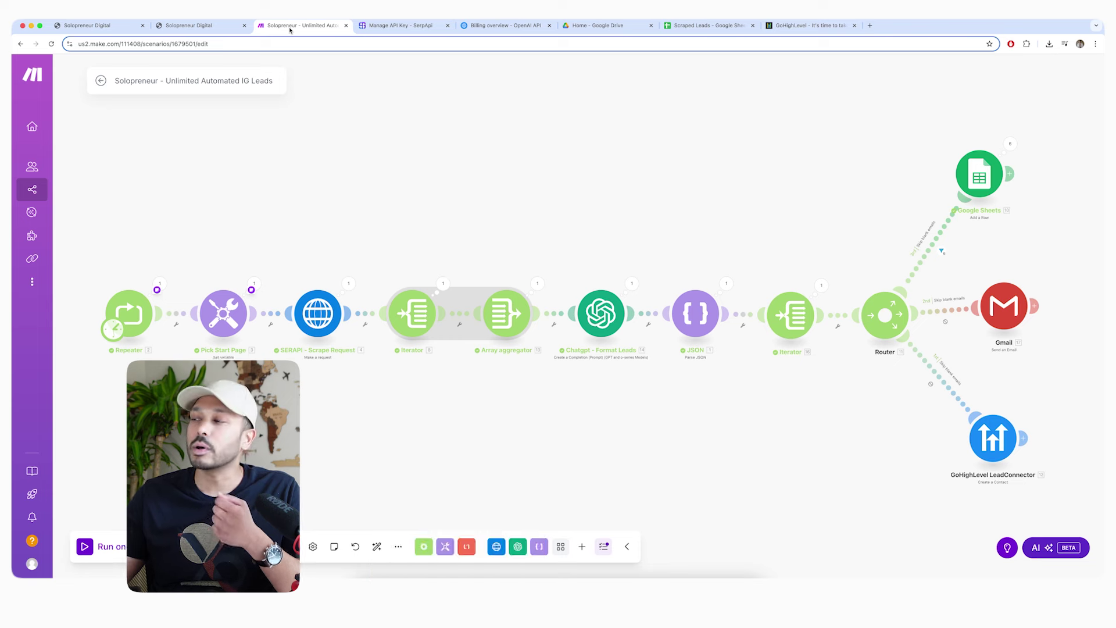
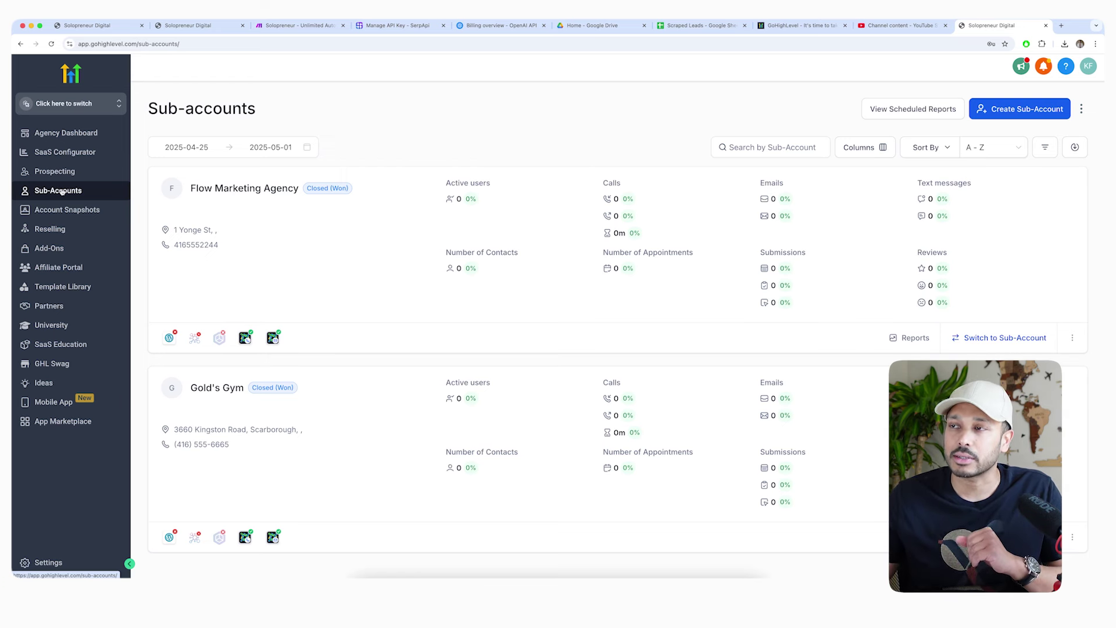
Start a new SaaS sub-account in GoHighLevel and browse the available industry snapshot templates
click(1041, 111)
mouse_move(516, 196)
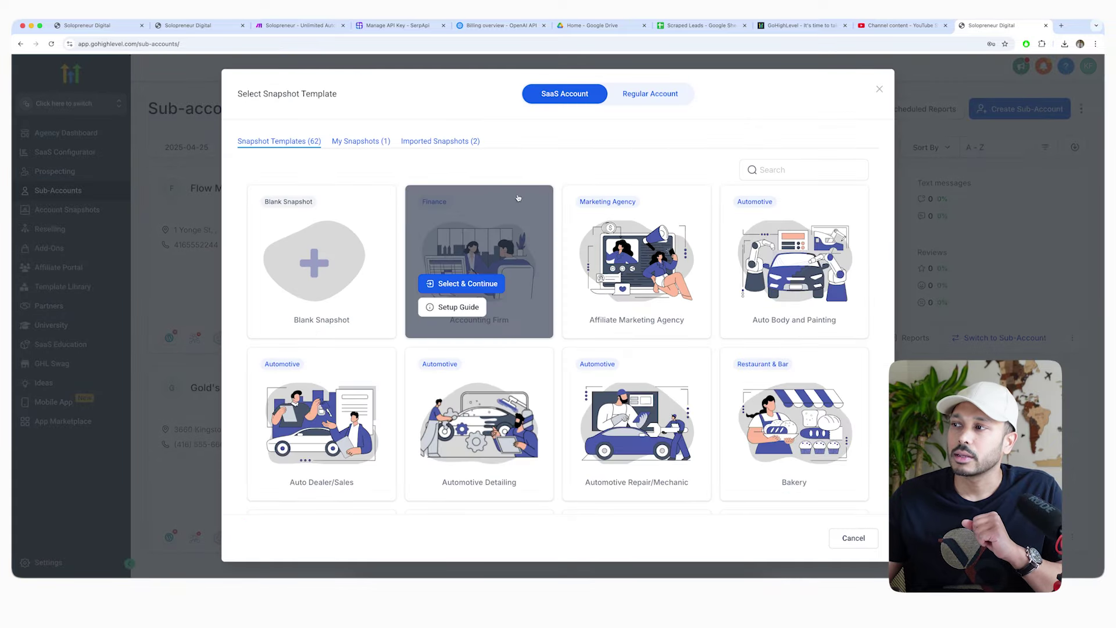
scroll(756, 326, down, 10)
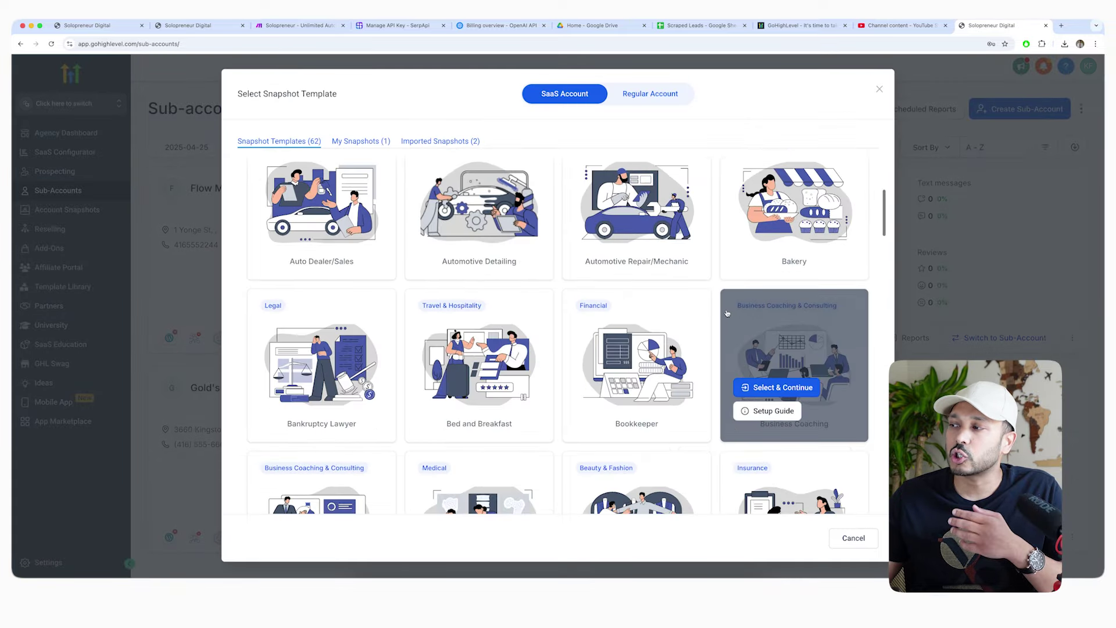
scroll(644, 323, up, 10)
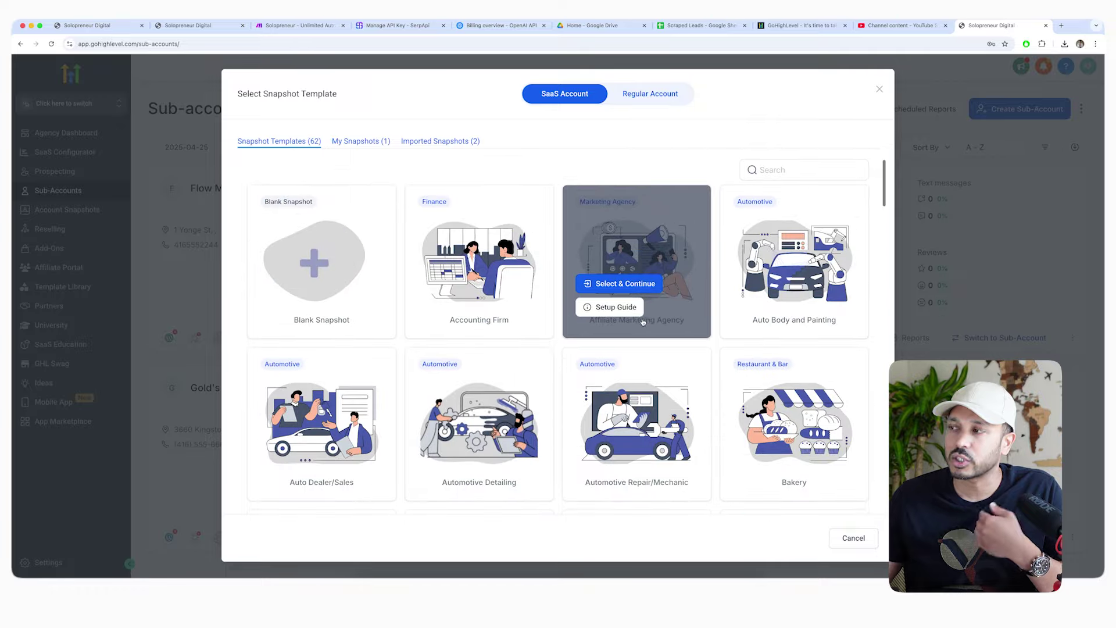
mouse_move(550, 293)
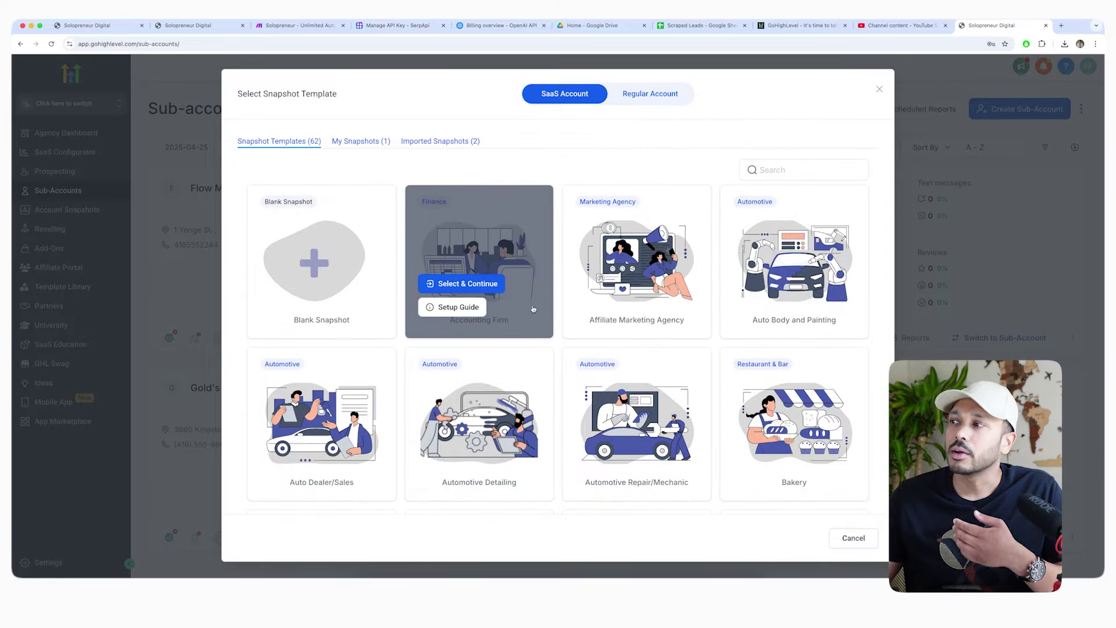
scroll(547, 296, down, 15)
scroll(565, 312, up, 10)
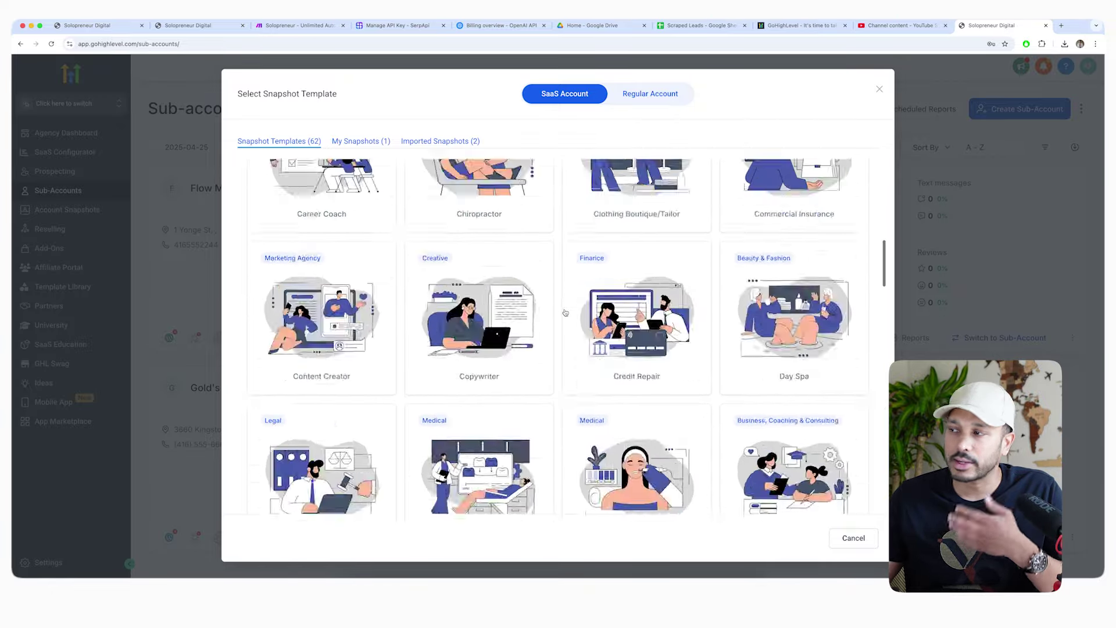
mouse_move(460, 310)
scroll(459, 310, up, 3)
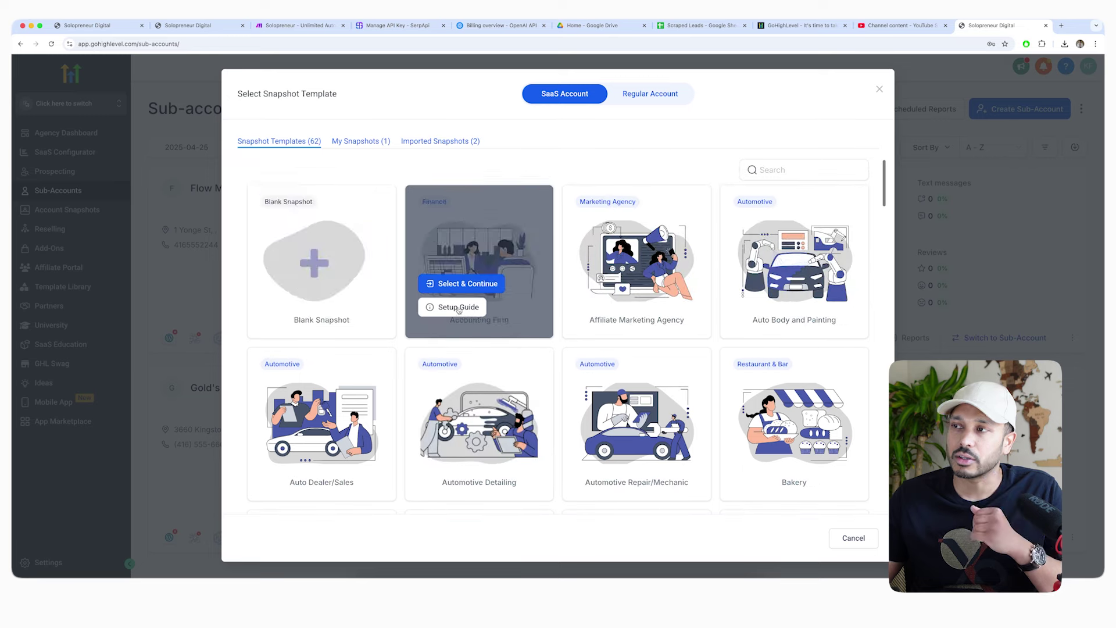
Choose the Blank Snapshot for the new sub-account and review the fields of the Add Sub-Account form
mouse_move(289, 282)
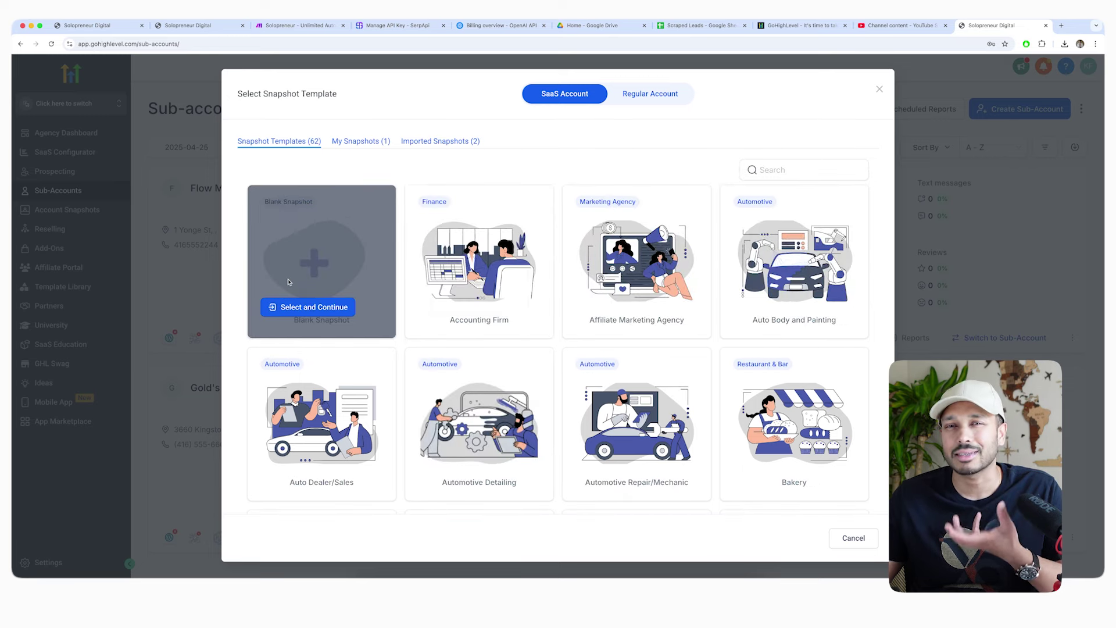
click(294, 308)
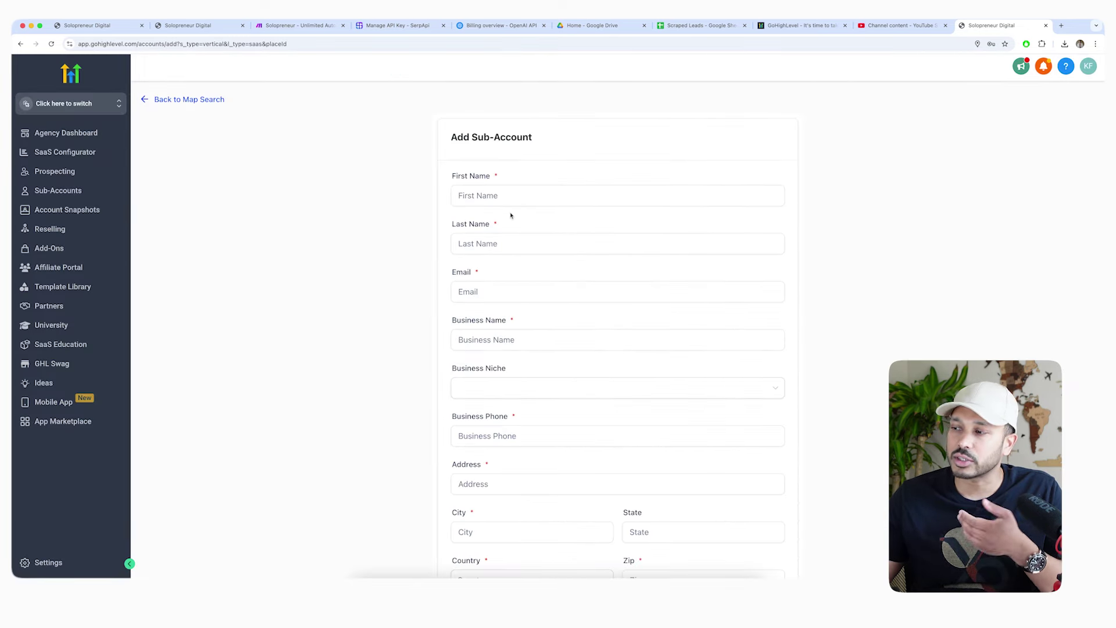
scroll(620, 229, down, 2)
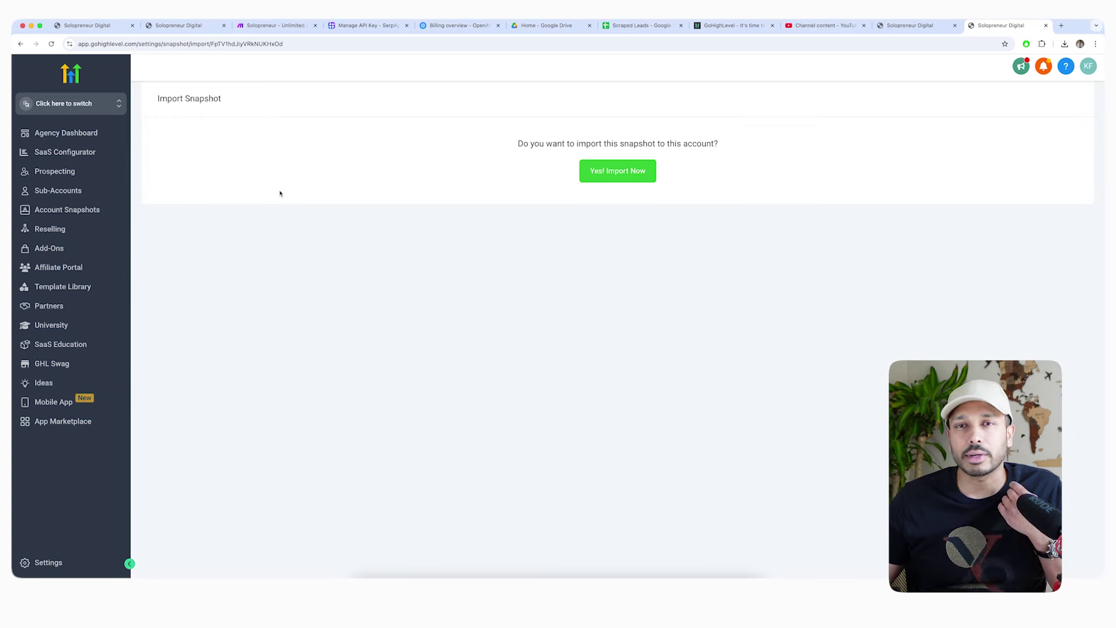
Import the shared snapshot into the agency account and check the list of imported snapshots
click(646, 179)
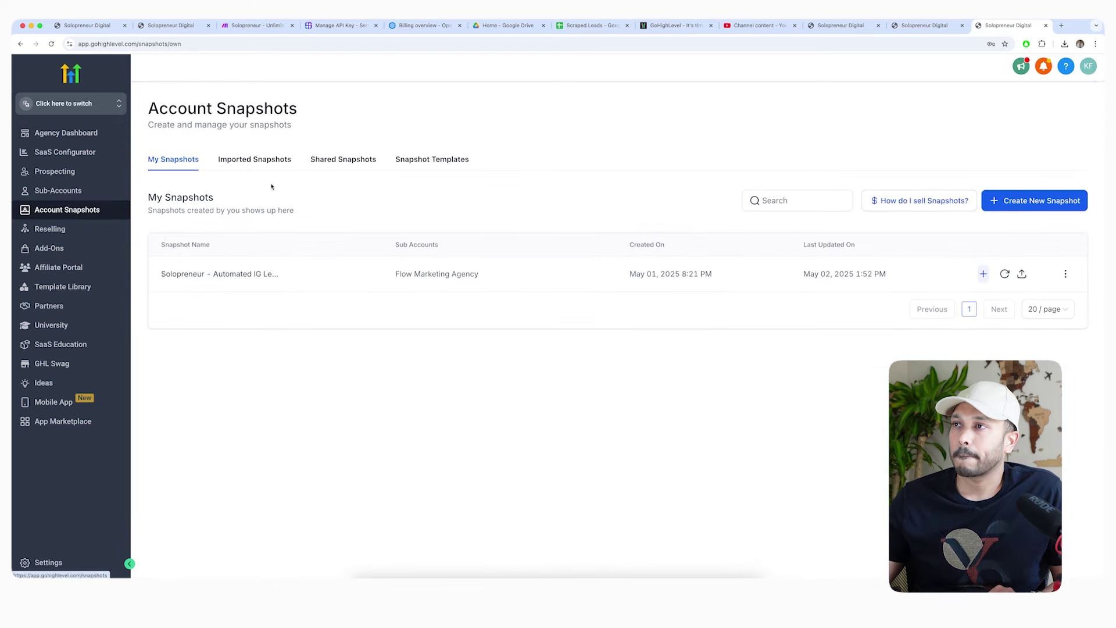
click(255, 160)
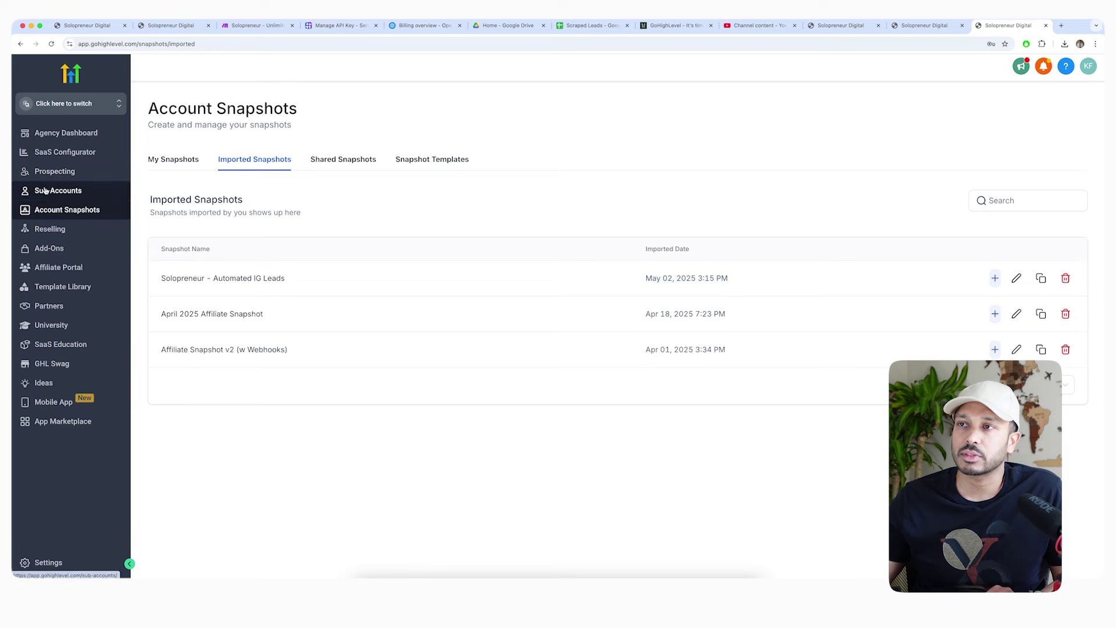
Open the Flow Marketing Agency sub-account and pick the imported Solopreneur - Automated IG Leads snapshot to load into it
click(125, 193)
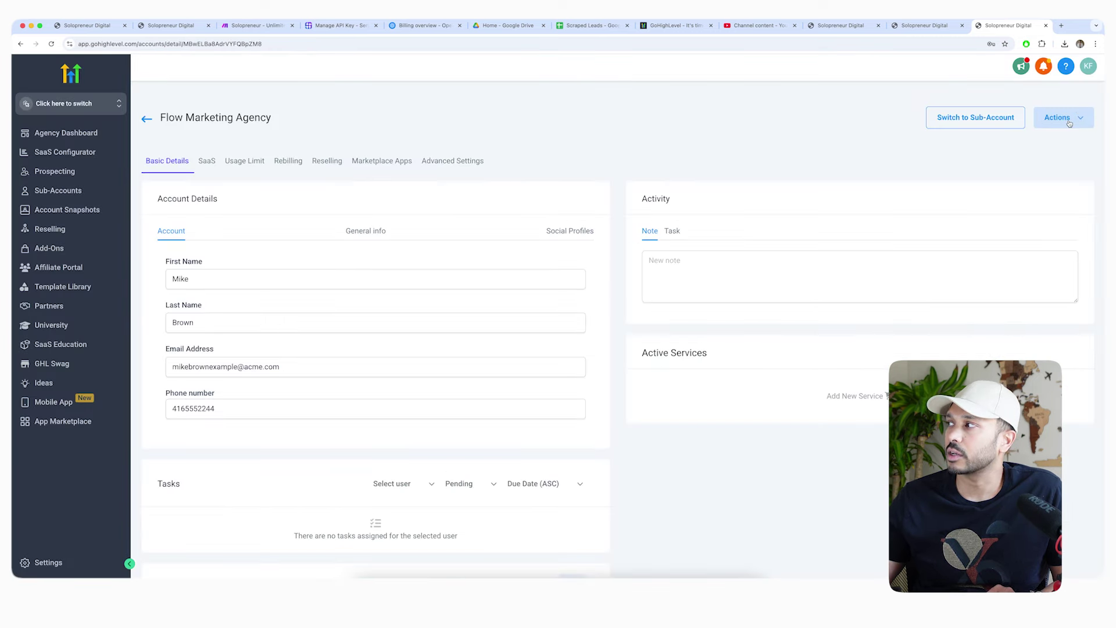
click(1068, 121)
click(1031, 142)
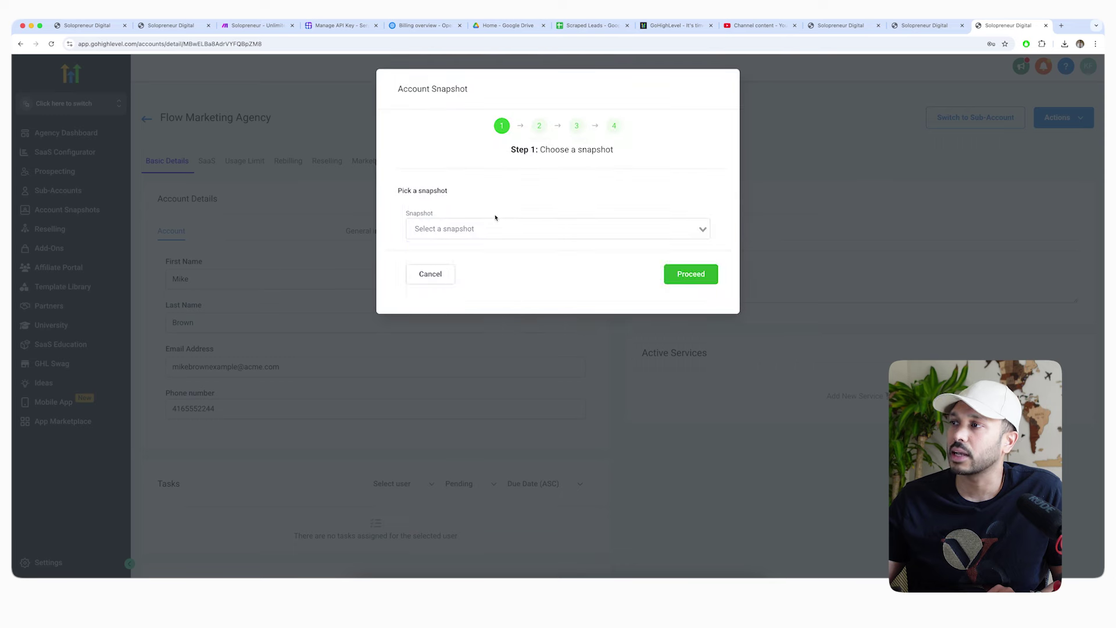
click(487, 226)
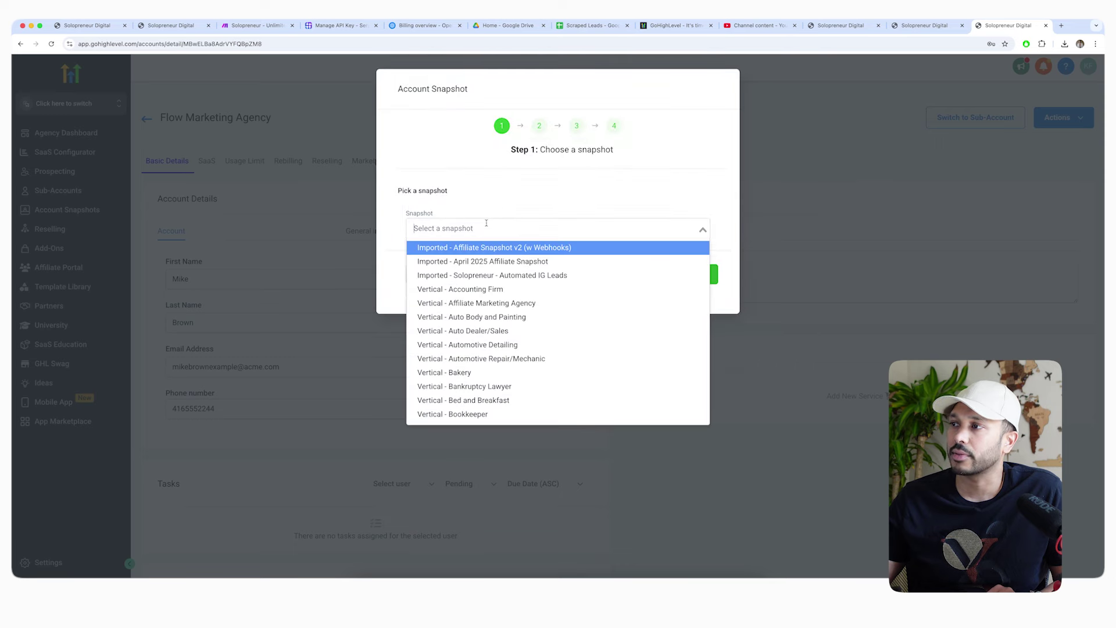
click(479, 276)
click(682, 279)
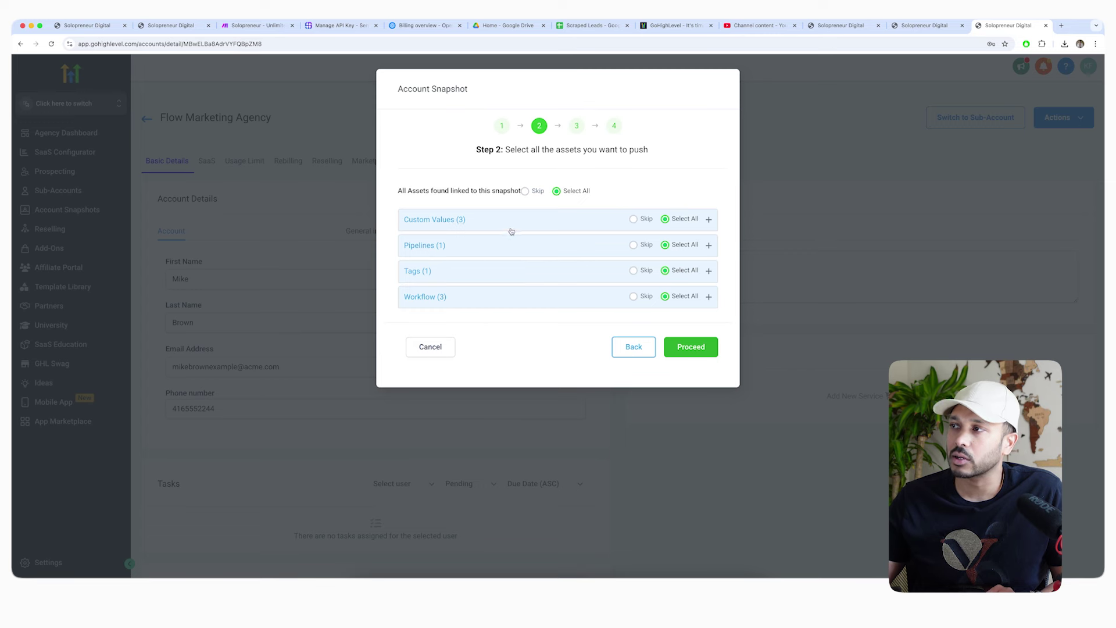
Review the snapshot's custom values, pipelines, tags and workflows, and proceed with all assets selected
click(454, 227)
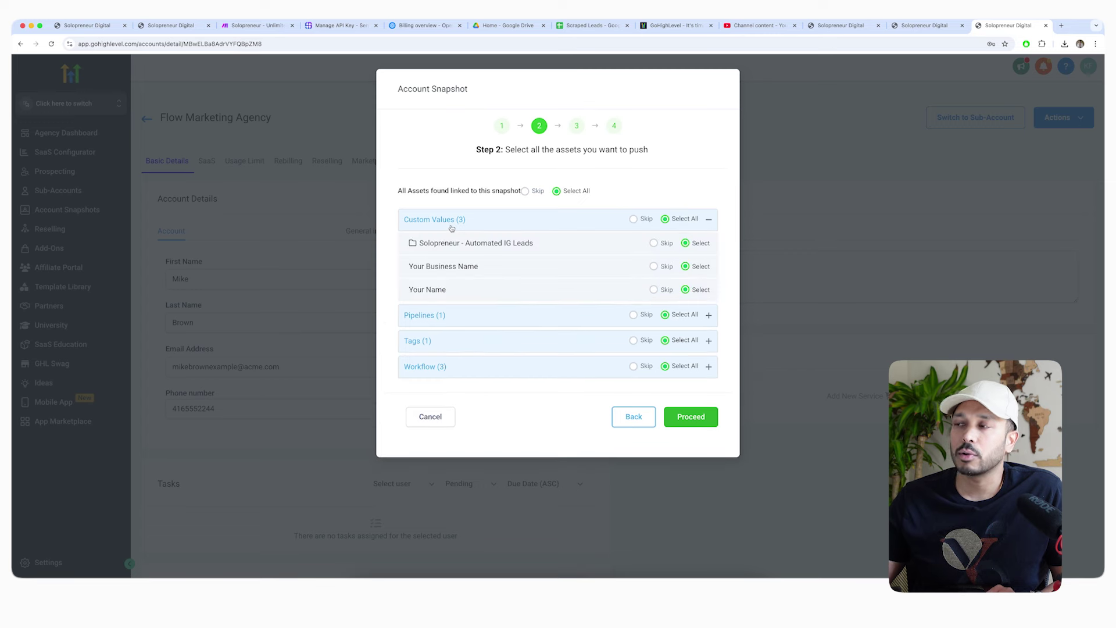
click(422, 315)
click(427, 366)
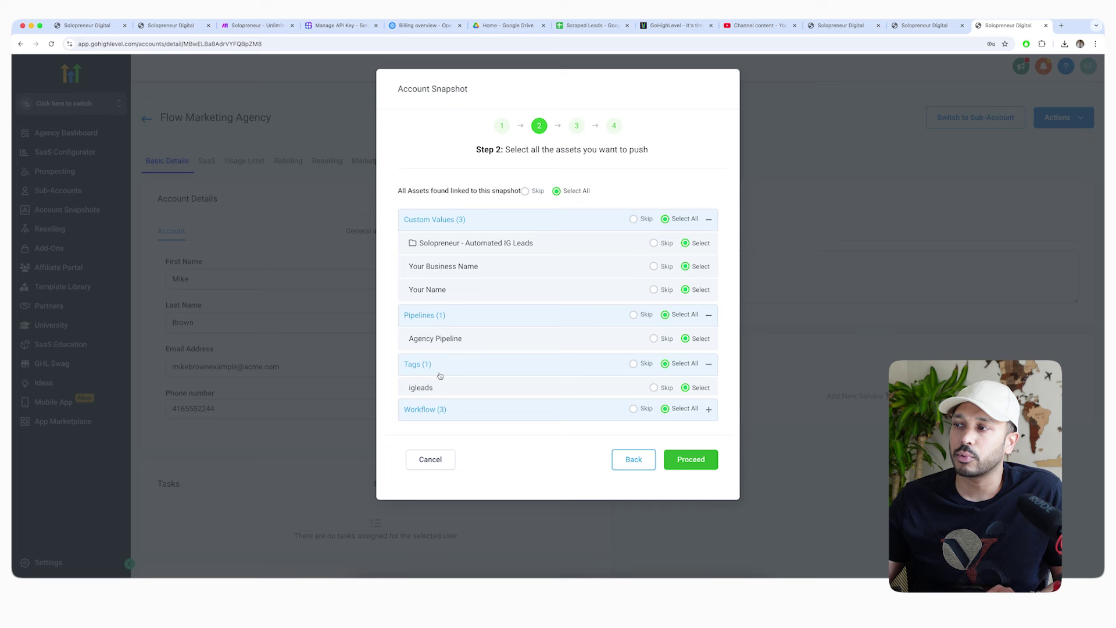
click(427, 413)
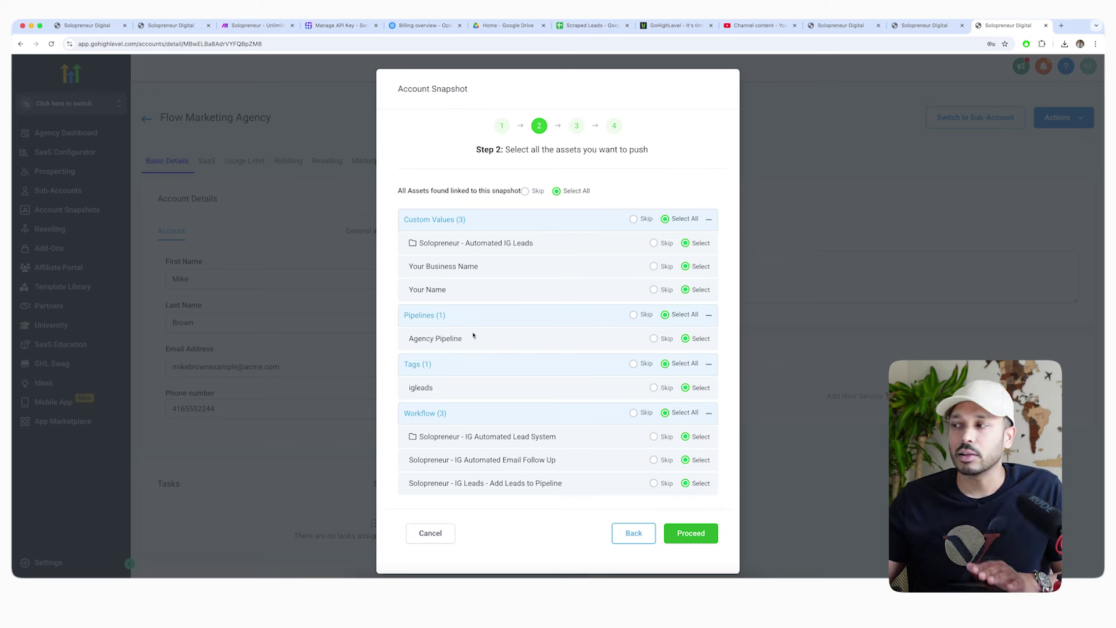
click(696, 536)
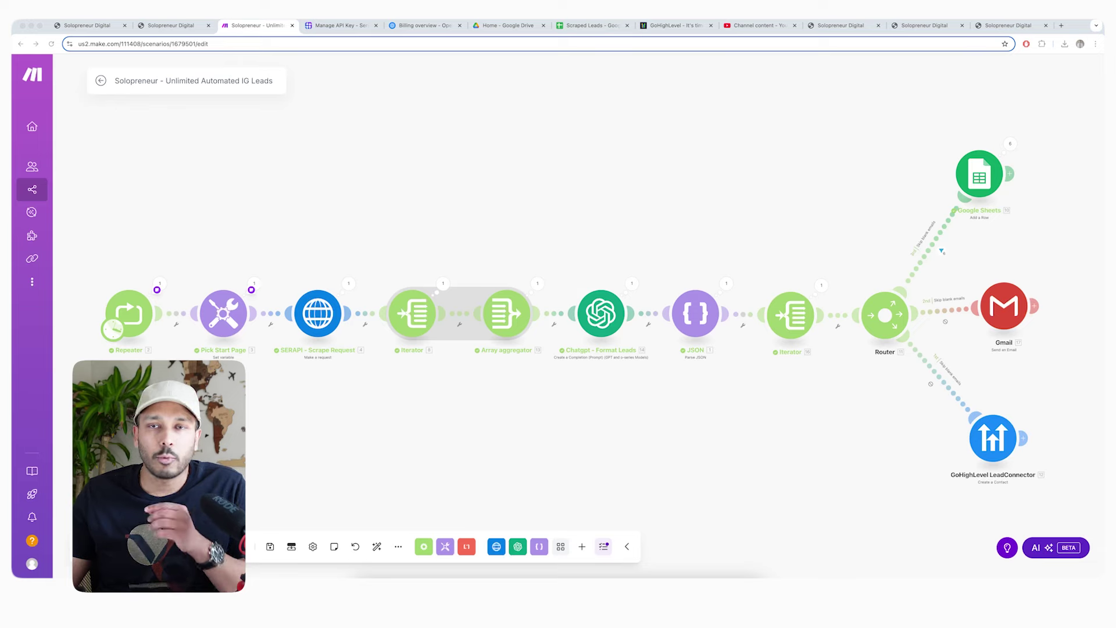
Open the GoHighLevel LeadConnector module in Make and try to authorize a new GoHighlevel Location OAuth 2.0 connection
click(649, 464)
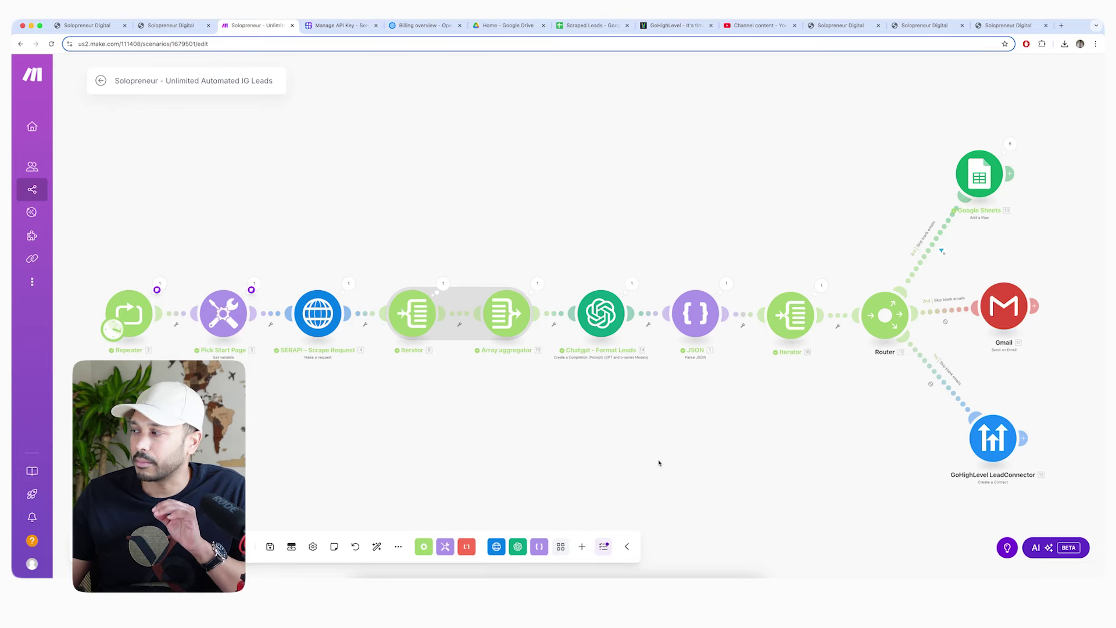
click(990, 442)
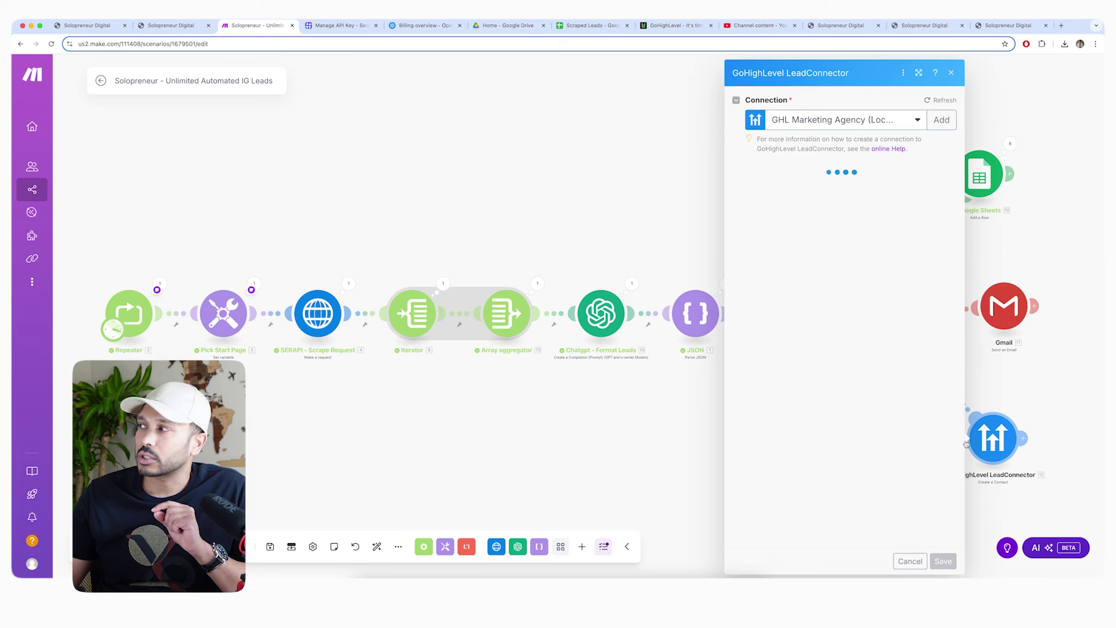
click(940, 120)
click(817, 122)
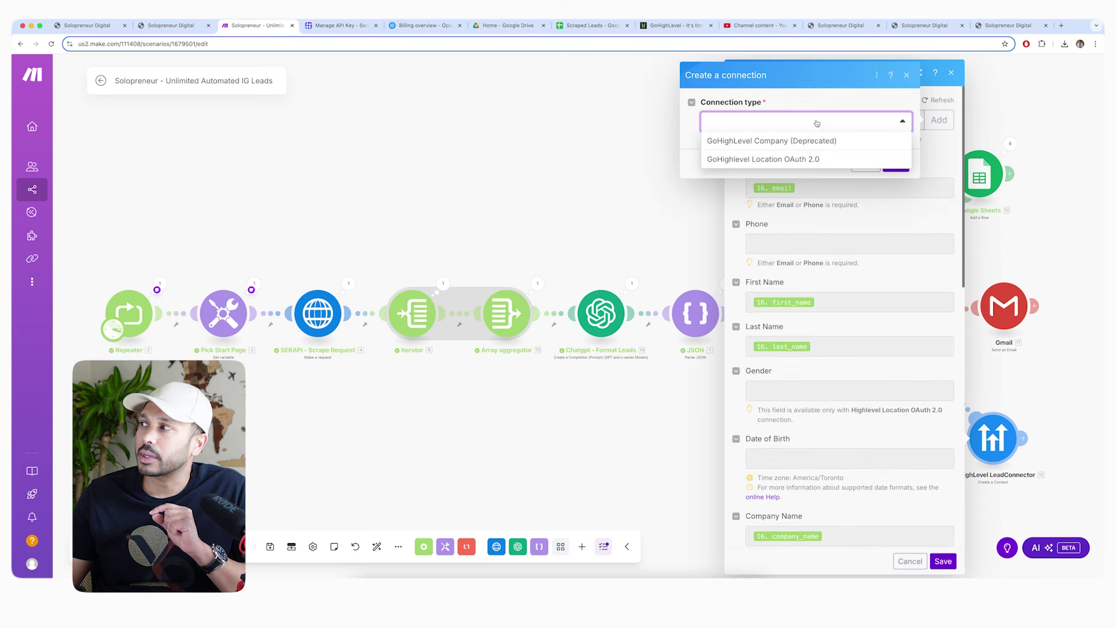
click(765, 160)
click(824, 173)
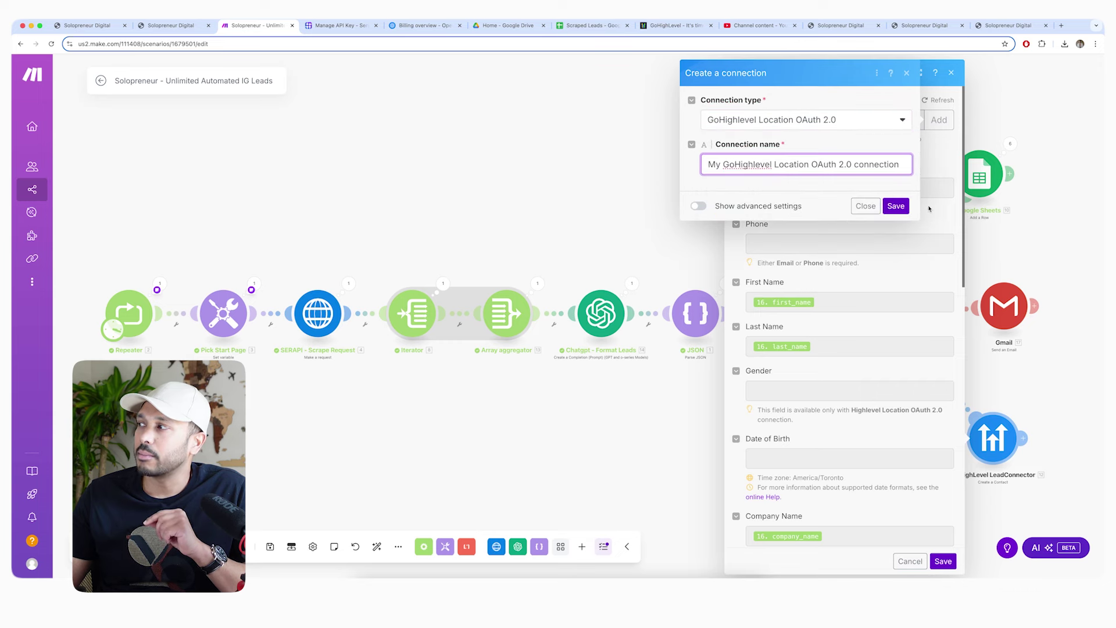
click(896, 206)
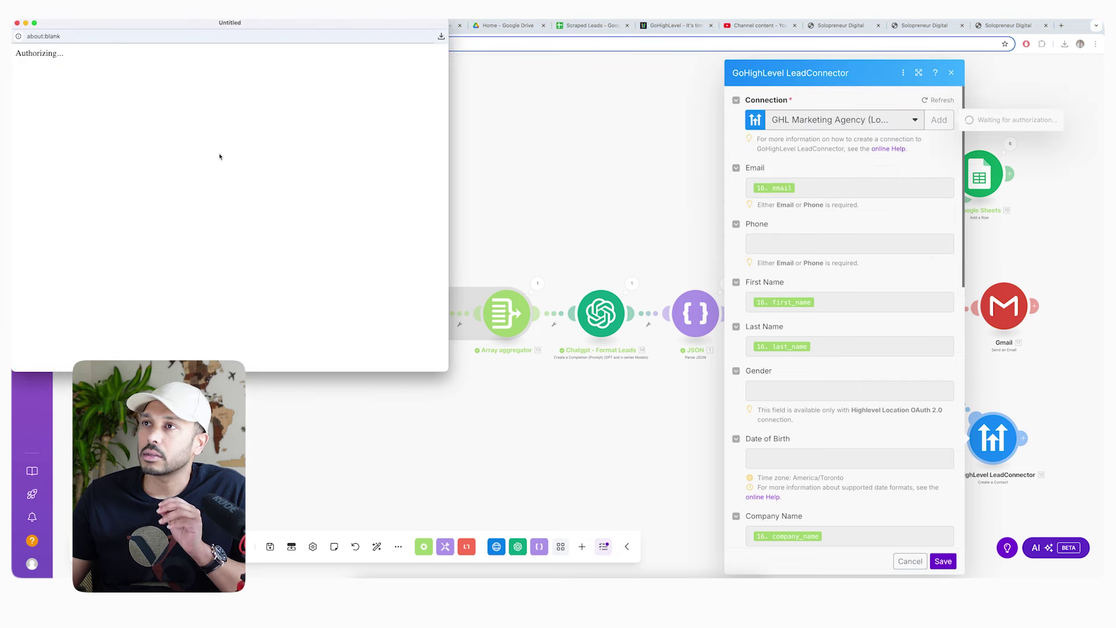
scroll(217, 235, down, 2)
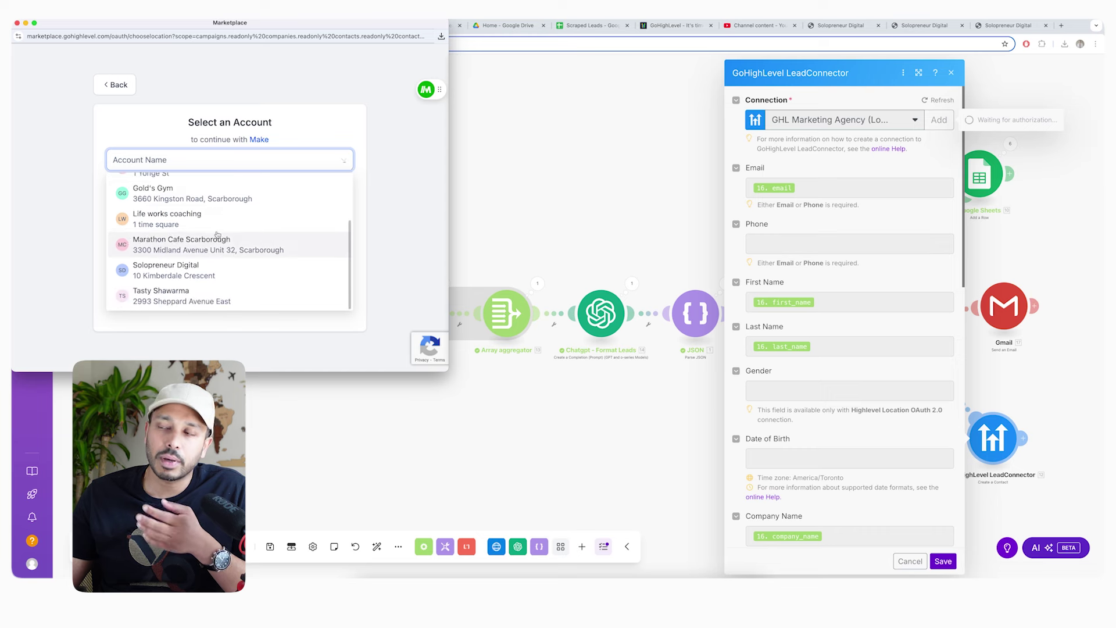
click(18, 24)
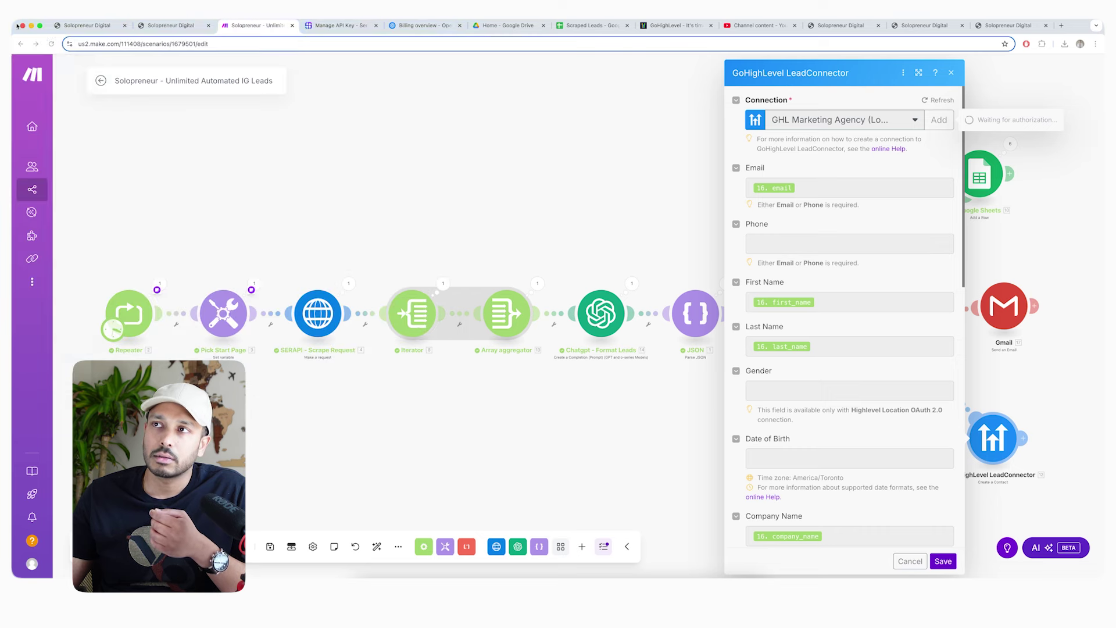
Review the LeadConnector module's mapped email, name, company and city fields and its igleads tag, and save the module
click(826, 188)
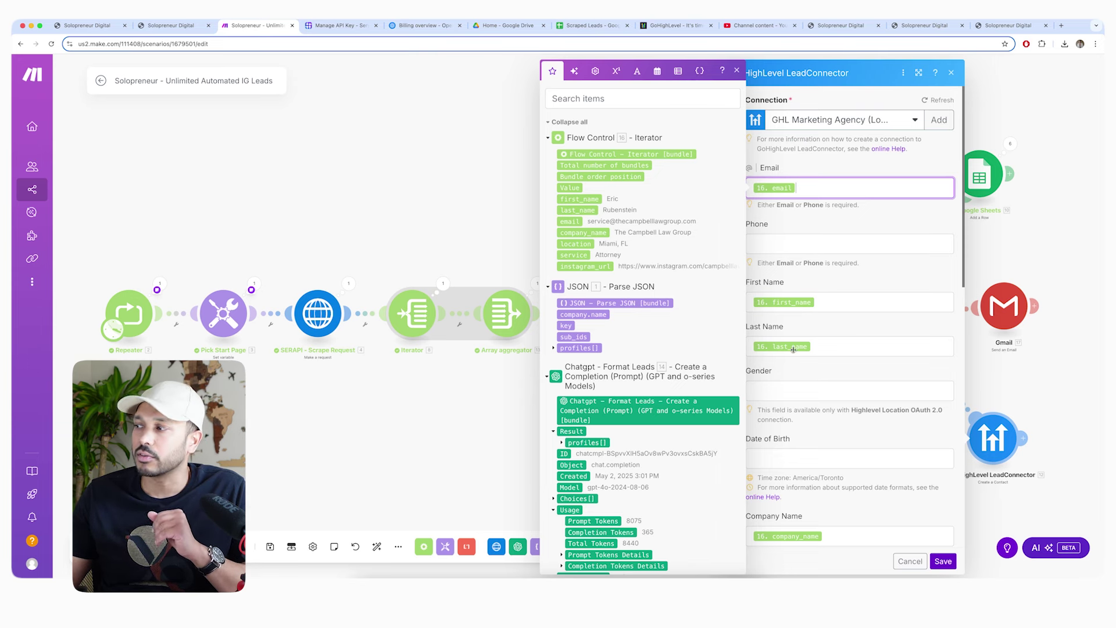
scroll(793, 350, down, 5)
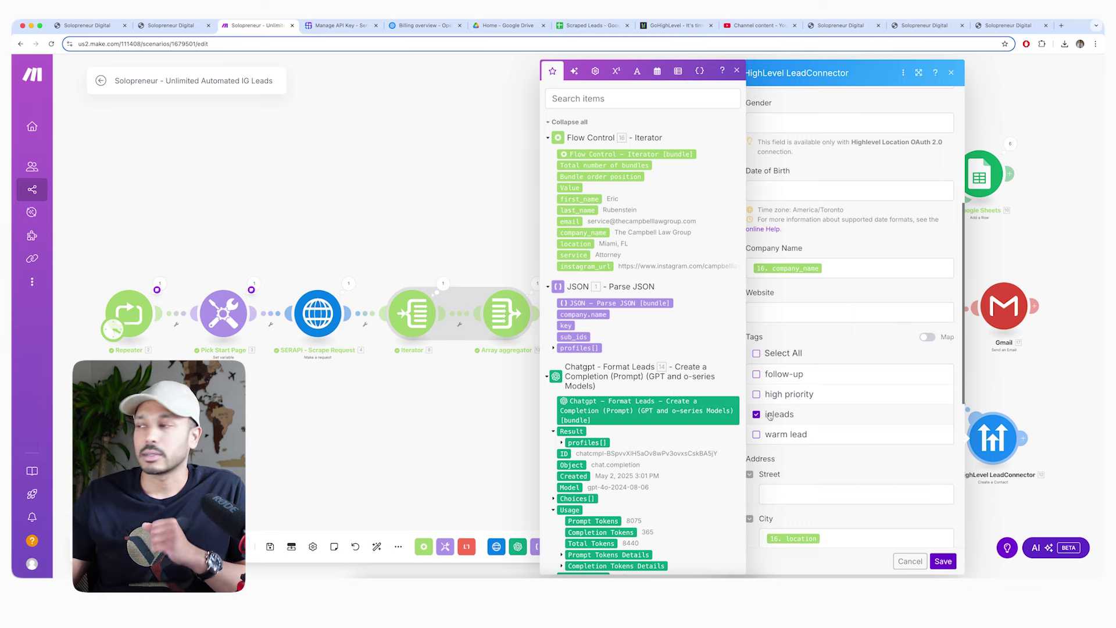
click(849, 453)
scroll(910, 432, down, 10)
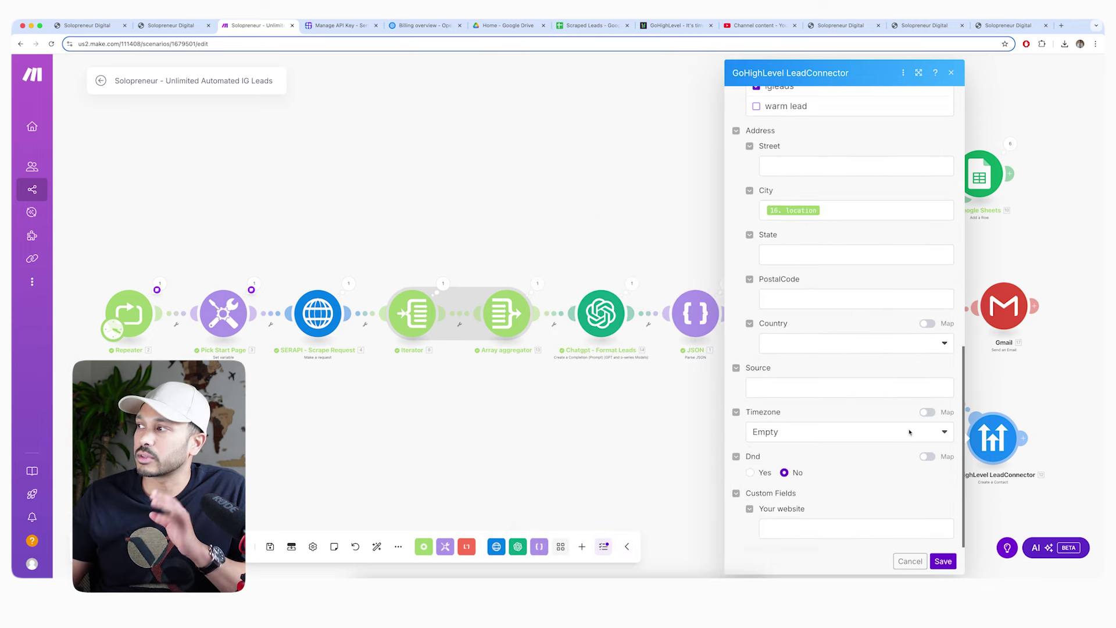
click(943, 561)
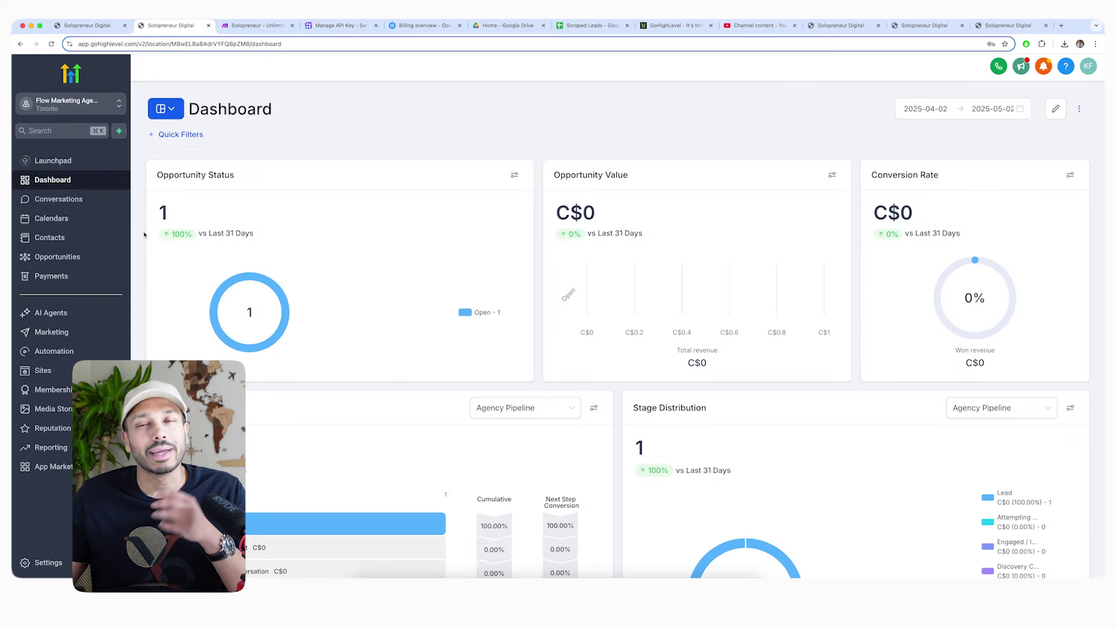
Check the GoHighLevel sub-account's contacts, and inspect the New IG Lead trigger in the Solopreneur - IG Leads - Add Leads to Pipeline workflow
click(62, 236)
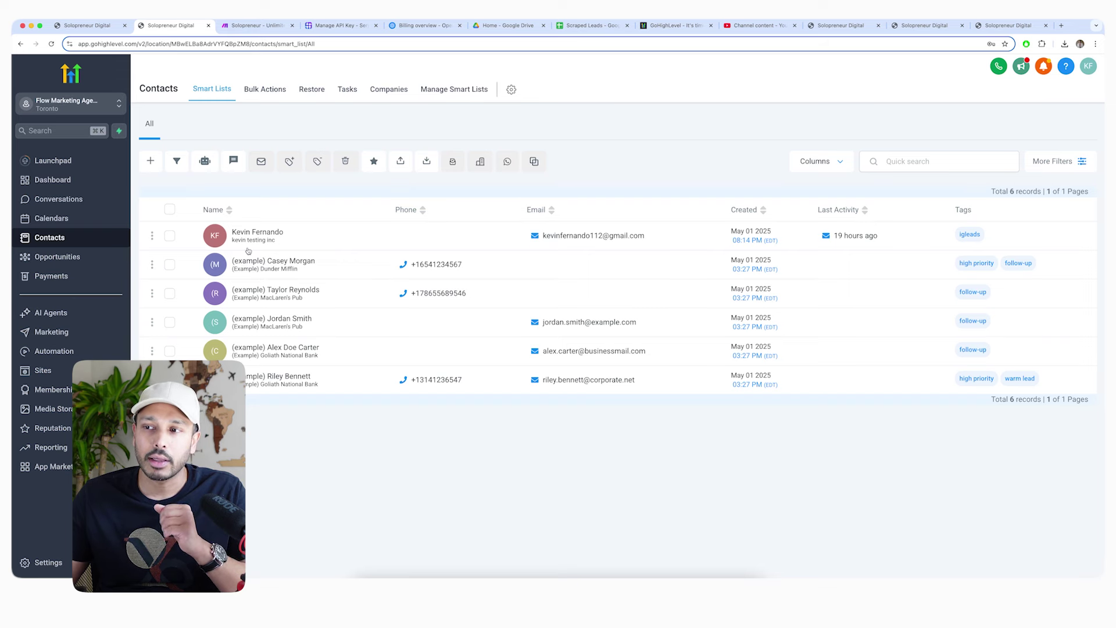
click(61, 351)
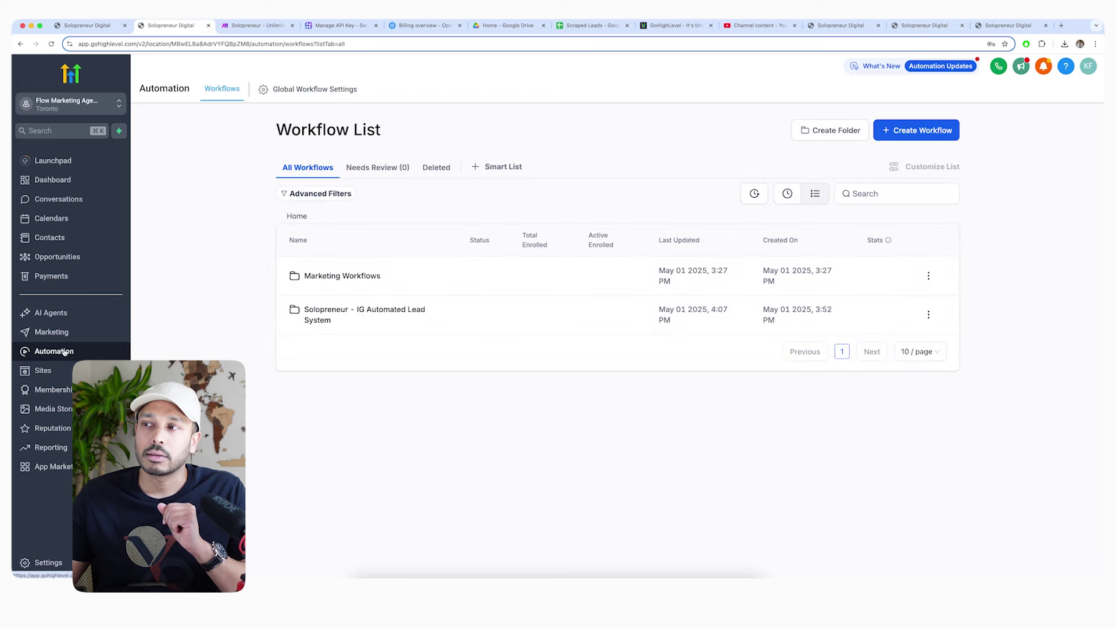
click(327, 317)
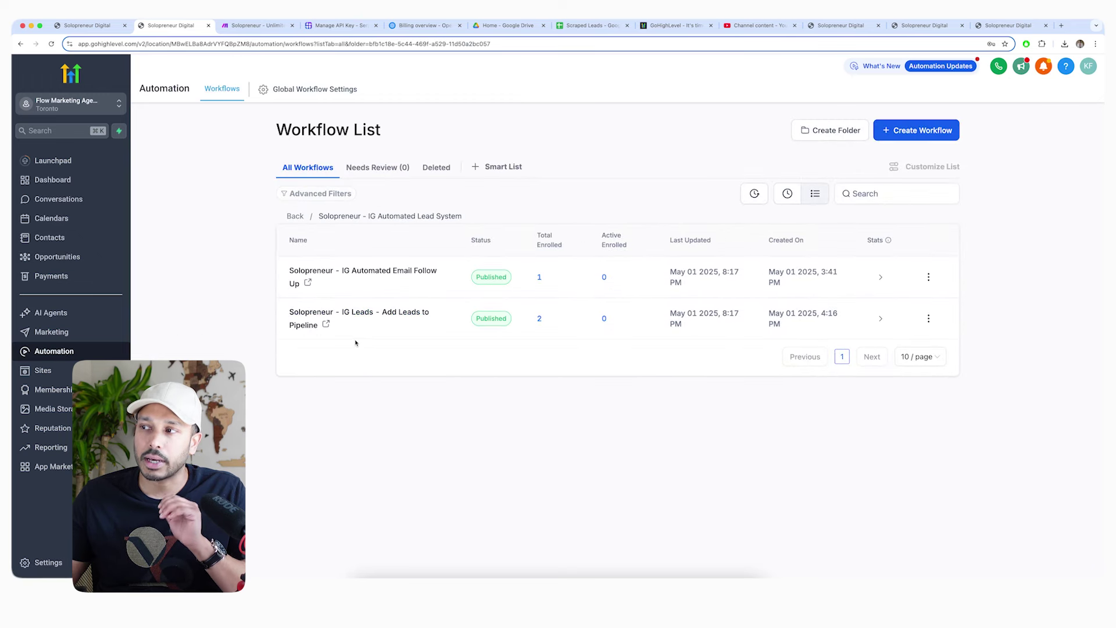
click(309, 326)
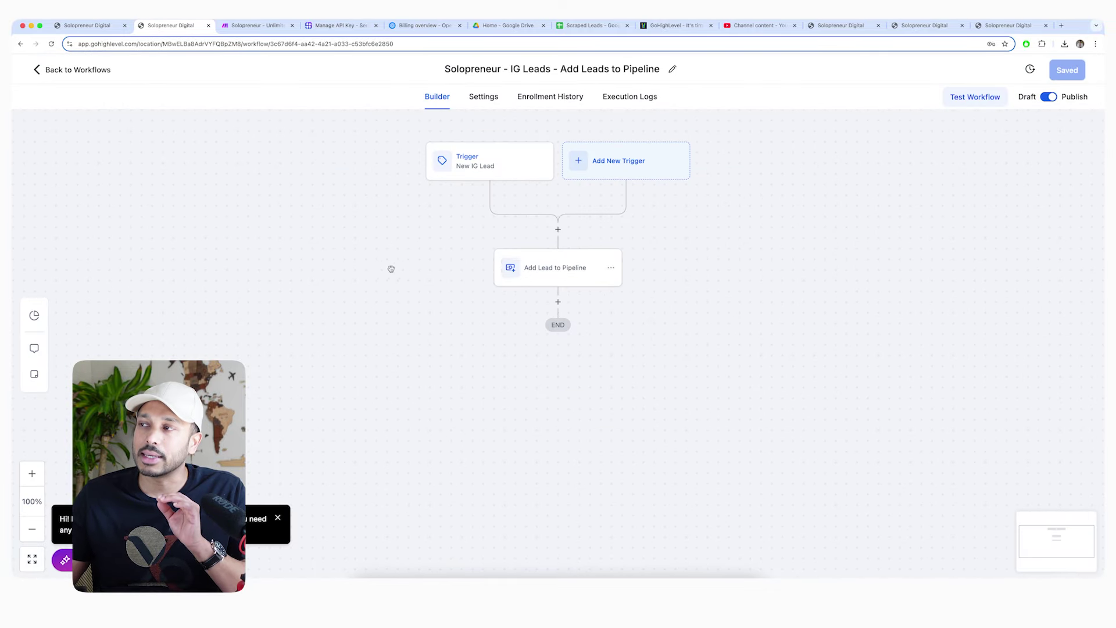
click(515, 172)
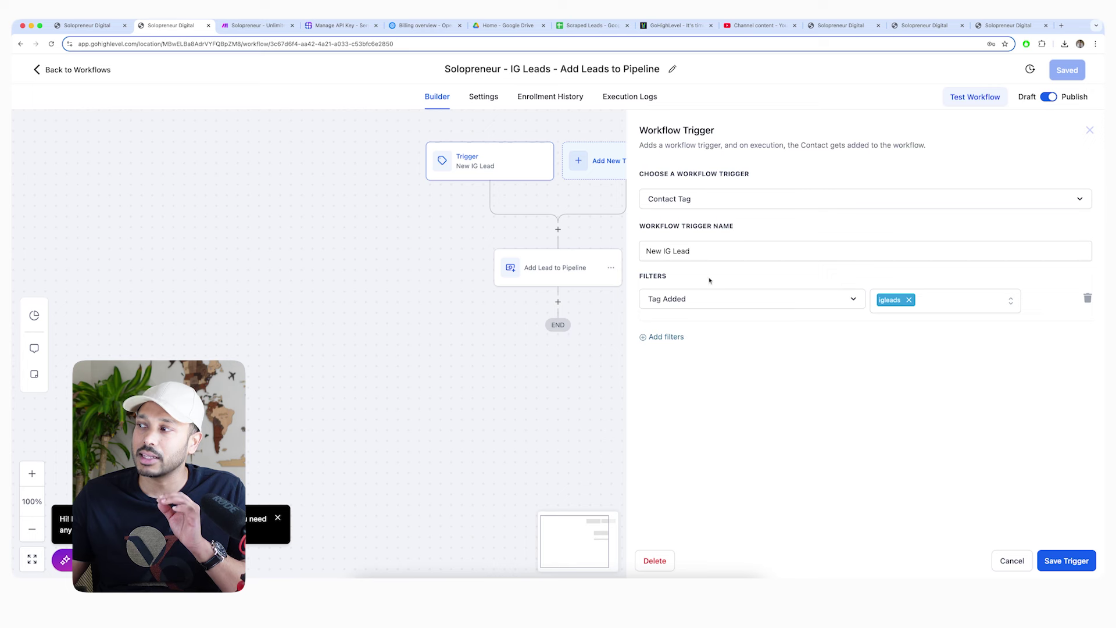
Inspect the Add Lead to Pipeline action, and review the test lead's opportunity details in the Agency Pipeline
click(560, 274)
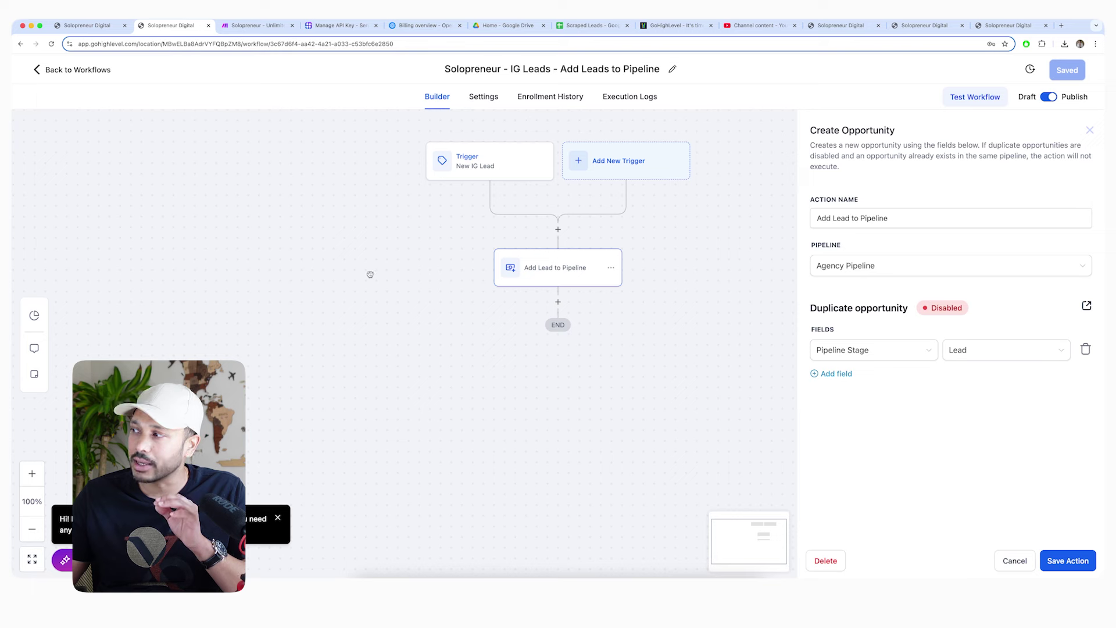
click(38, 69)
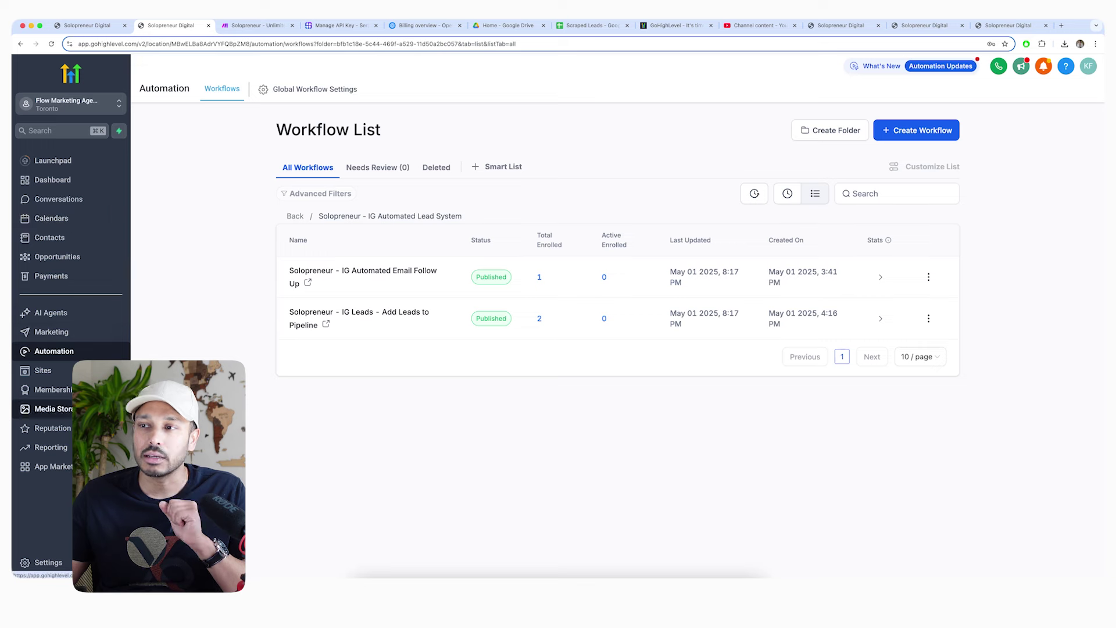
click(77, 261)
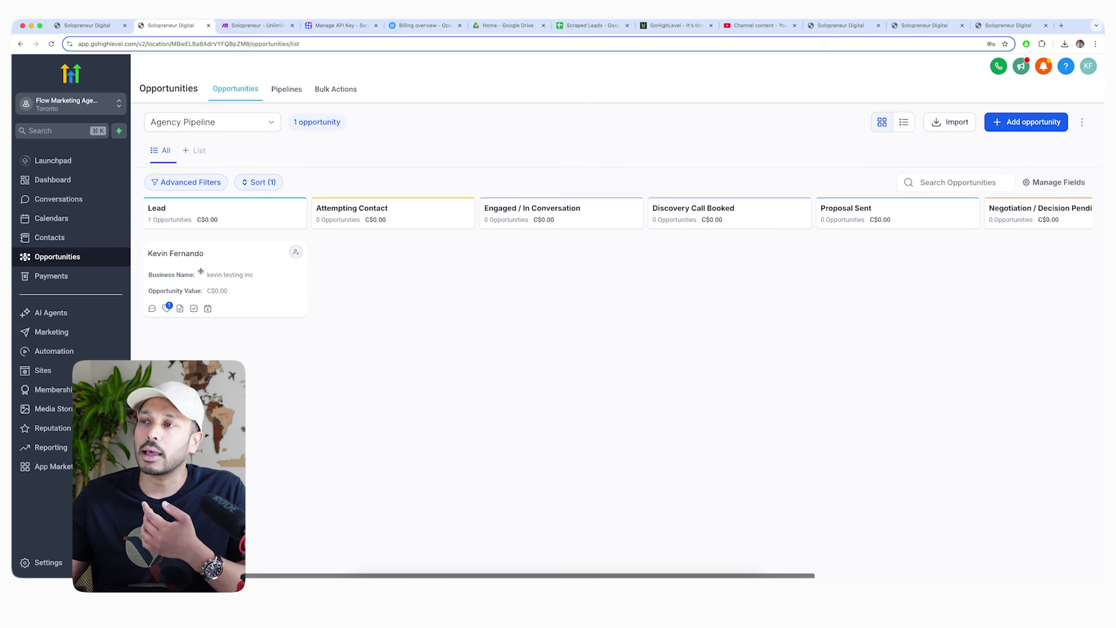
mouse_move(189, 270)
mouse_down()
mouse_move(850, 300)
mouse_move(184, 268)
mouse_up()
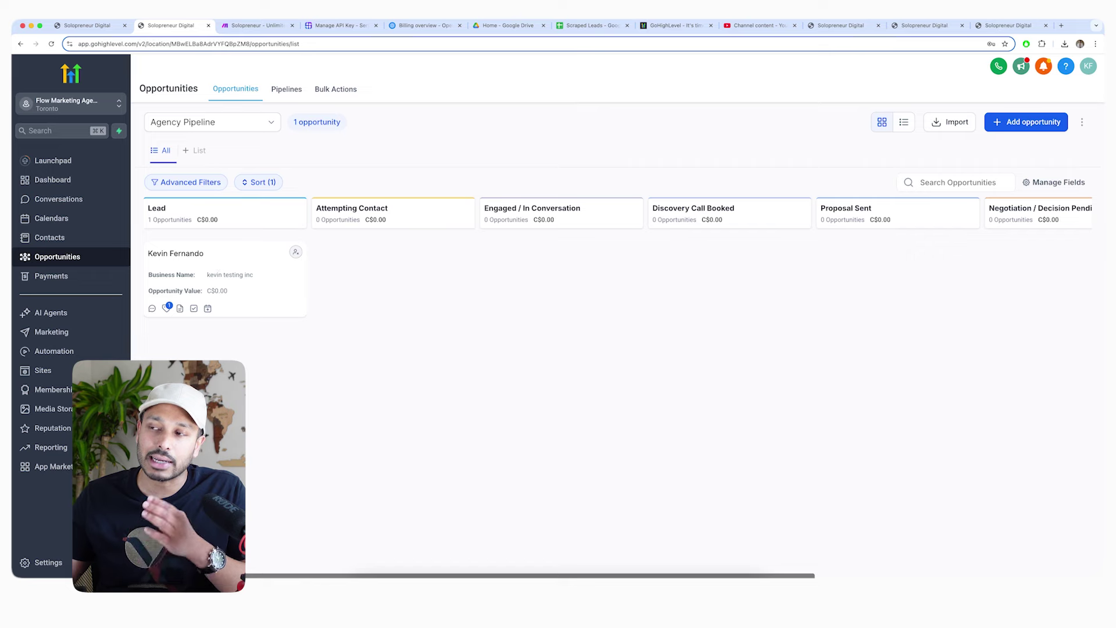
click(232, 300)
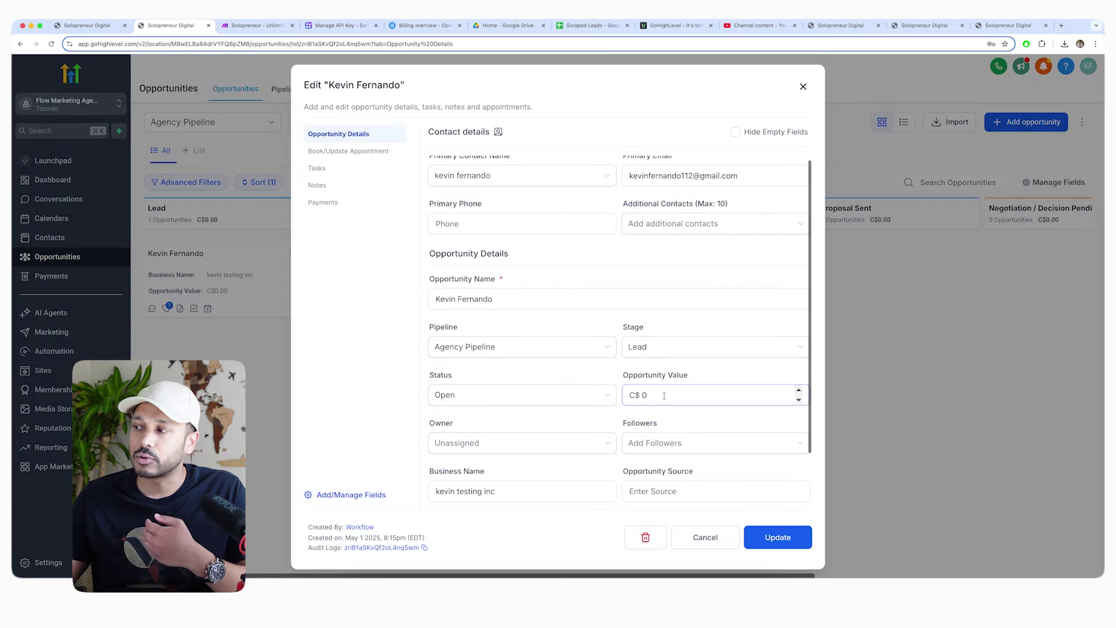
scroll(657, 398, down, 2)
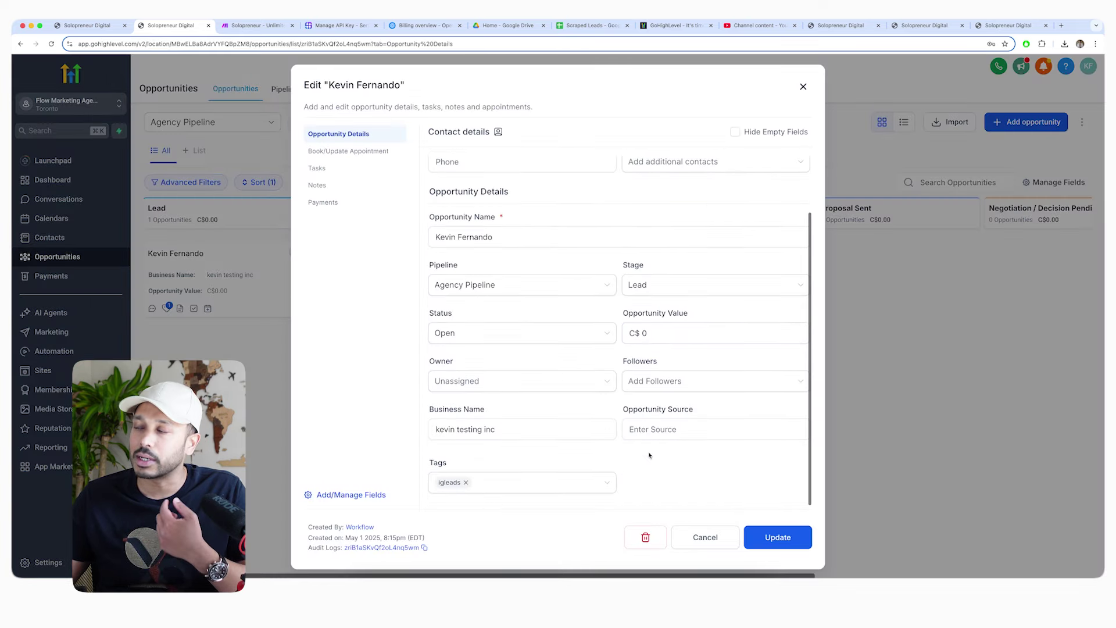
Check the publish status of the Solopreneur - IG Leads - Add Leads to Pipeline workflow and return to the workflow list
click(274, 372)
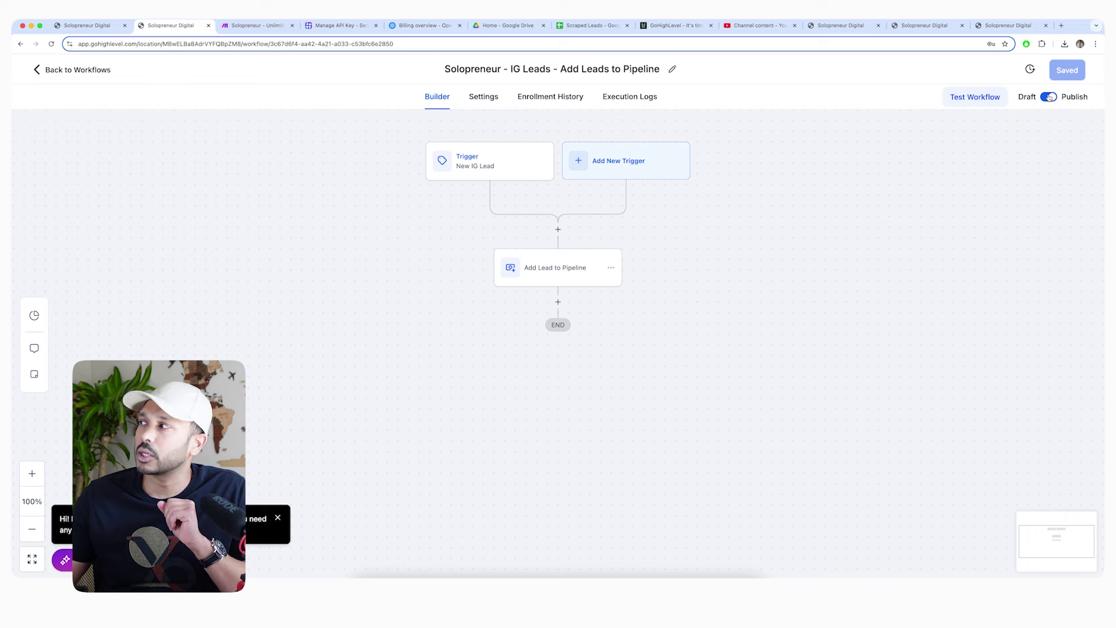
click(1048, 99)
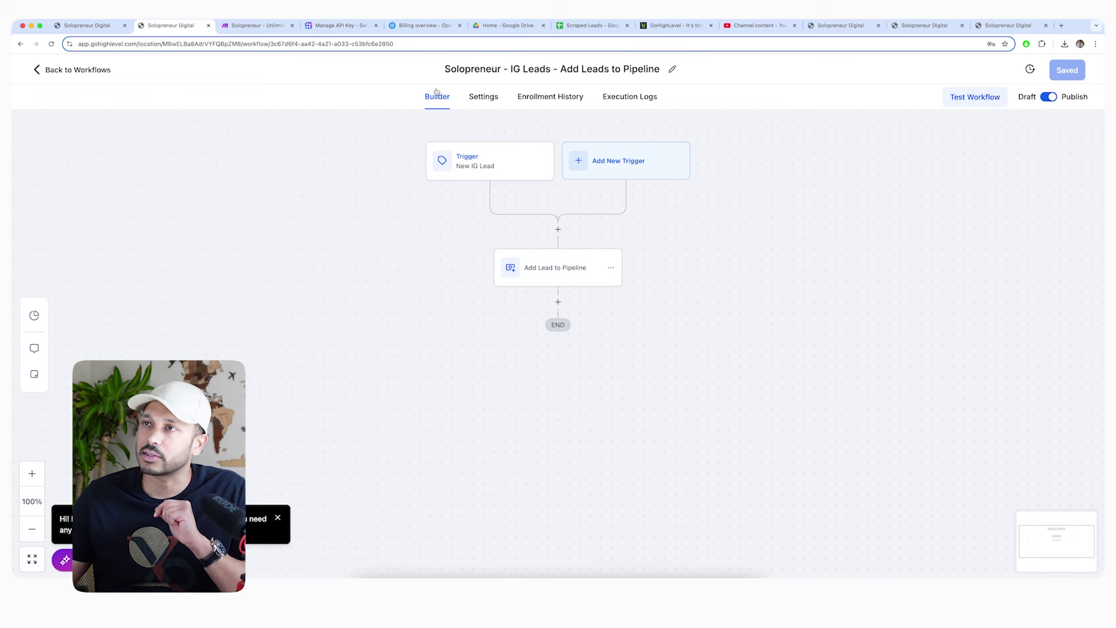
click(36, 72)
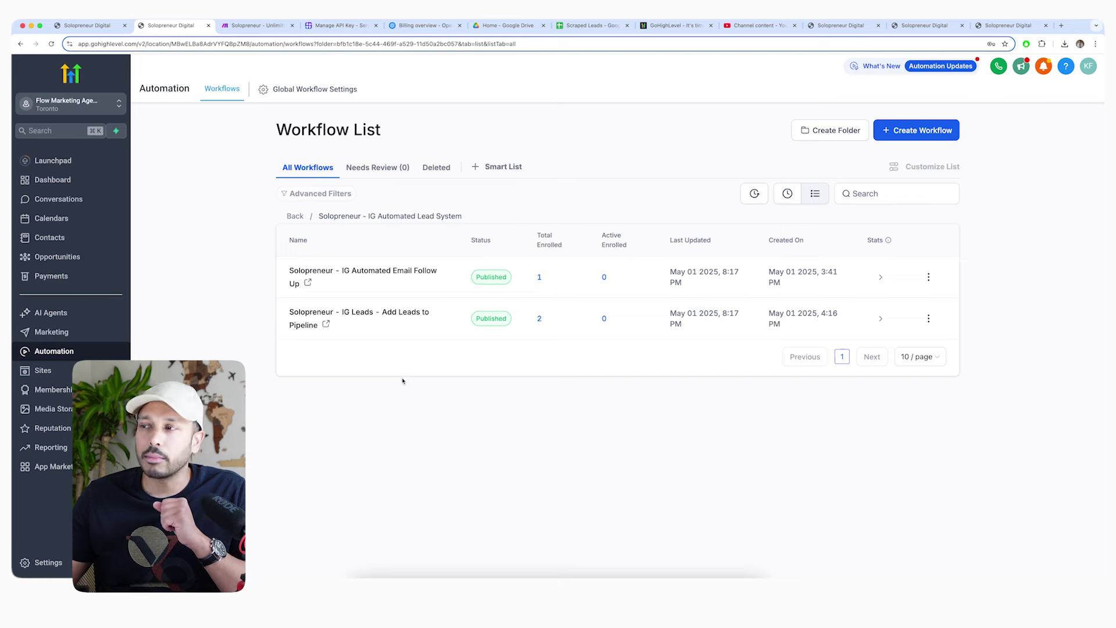
Inspect the IG_Lead_Added trigger and read the first email's subject and message in the Solopreneur - IG Automated Email Follow Up workflow
click(370, 274)
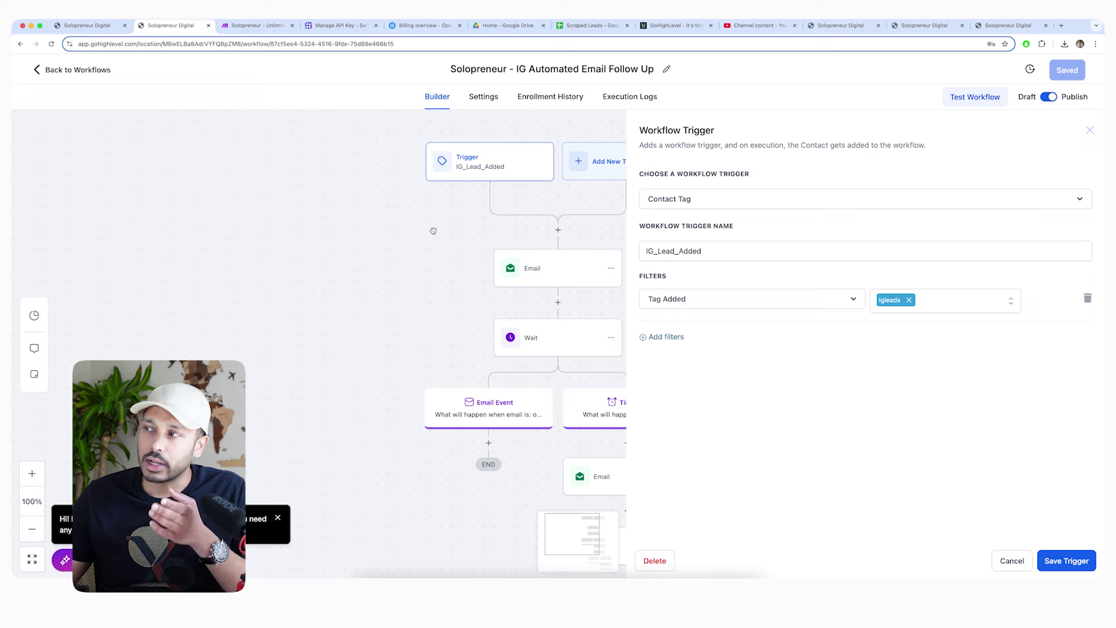
click(1012, 561)
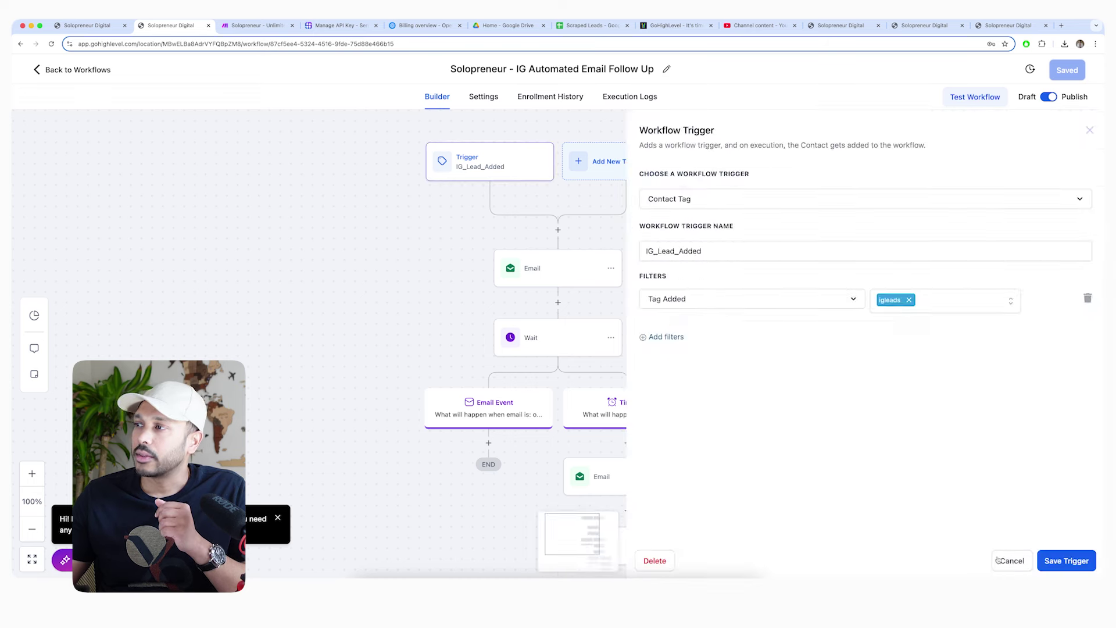
click(541, 268)
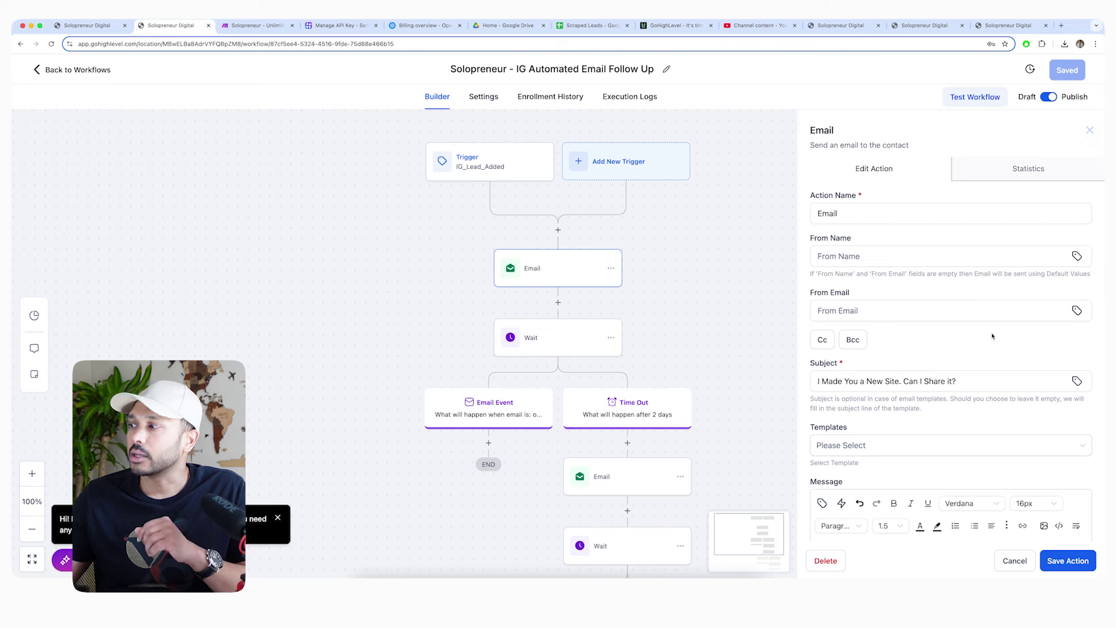
scroll(994, 337, down, 4)
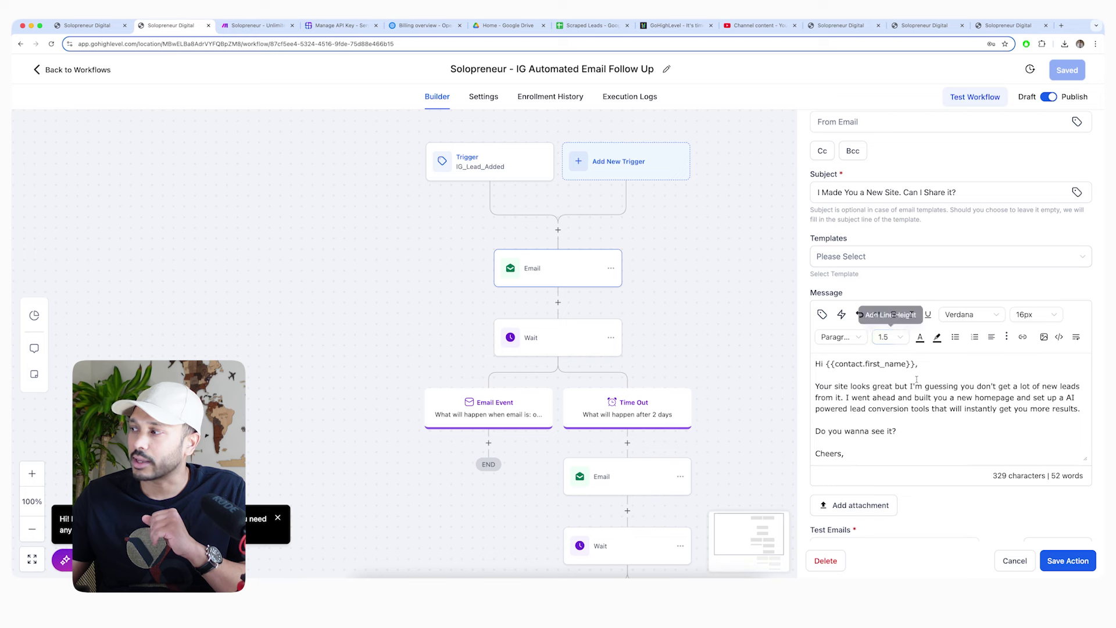
scroll(888, 375, down, 1)
scroll(888, 374, up, 1)
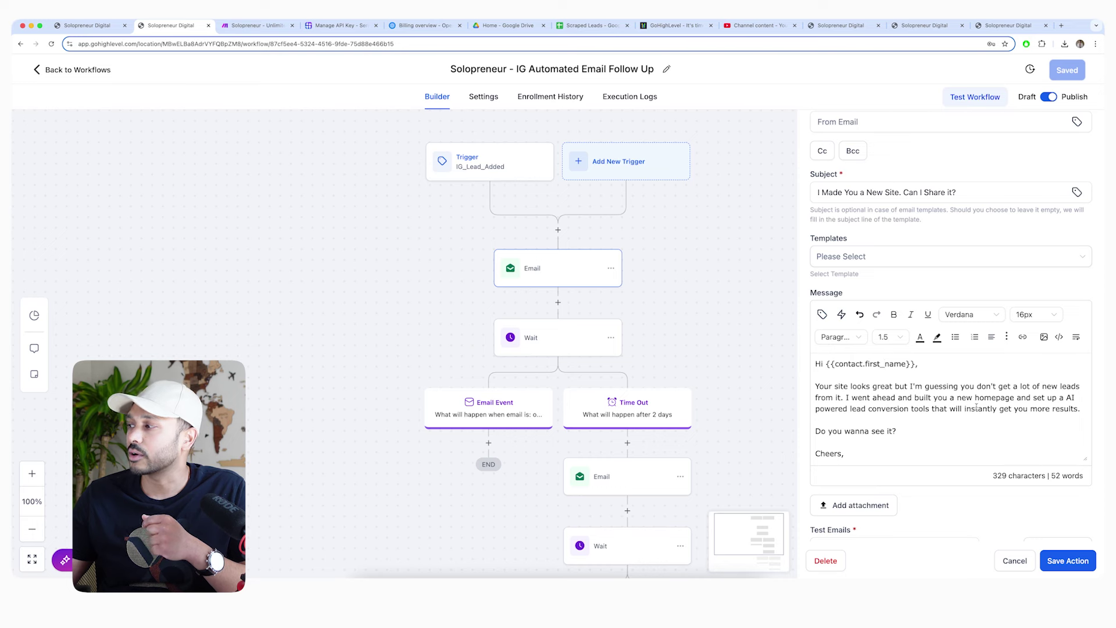
text({{custom_values.your_name}} {{custom_values.your_business_name}})
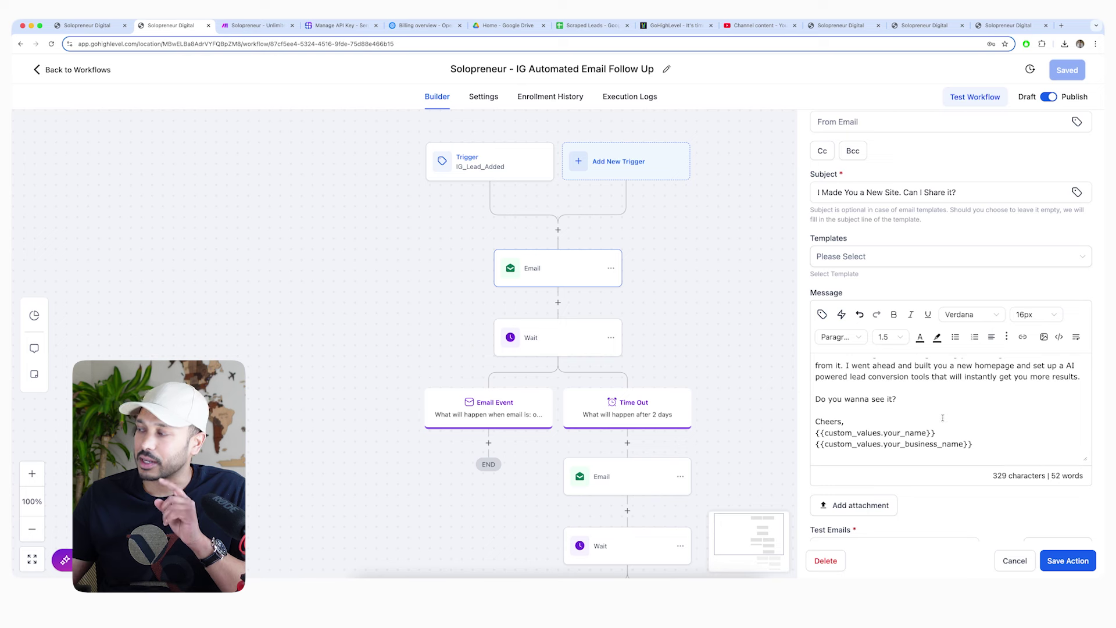
scroll(954, 410, up, 2)
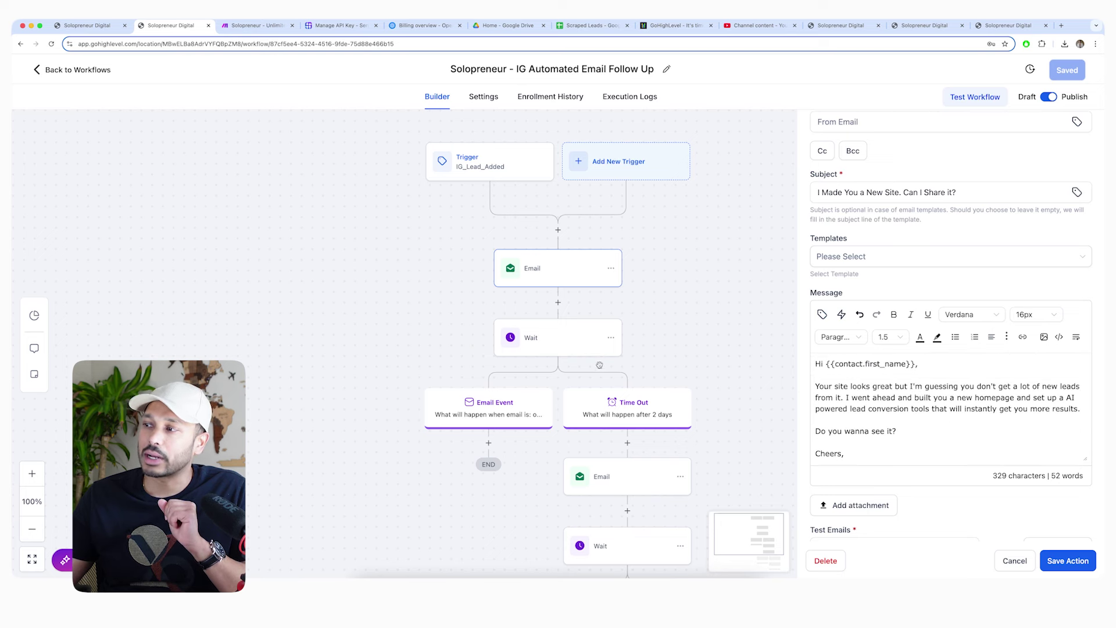
Inspect the first wait's email-event and timeout settings, and read the follow-up email sent after the two-day timeout
click(630, 409)
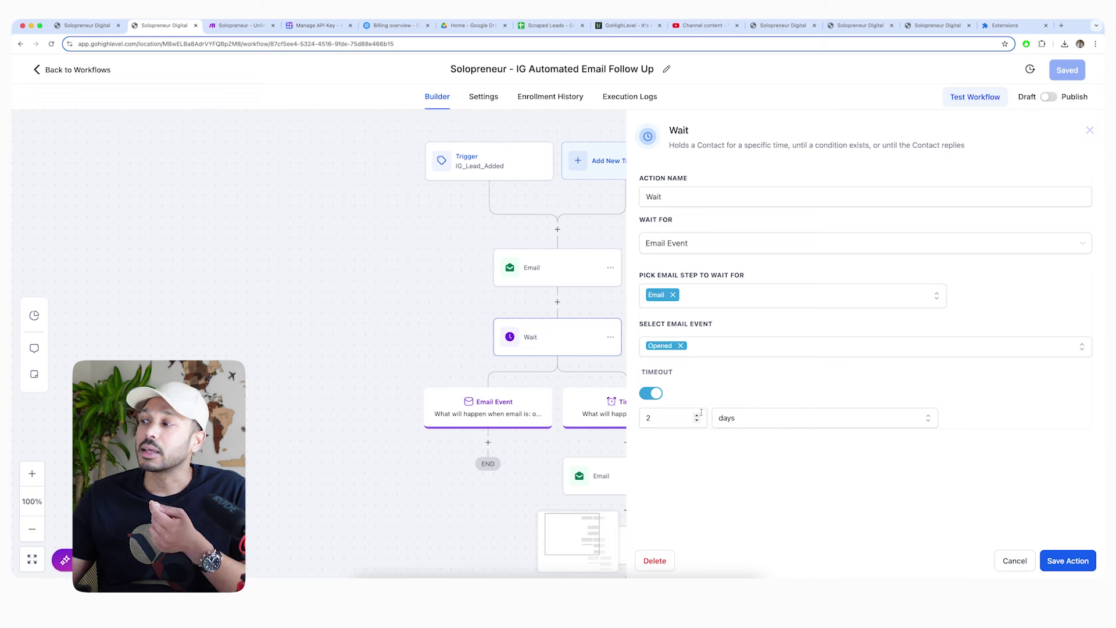
click(1010, 572)
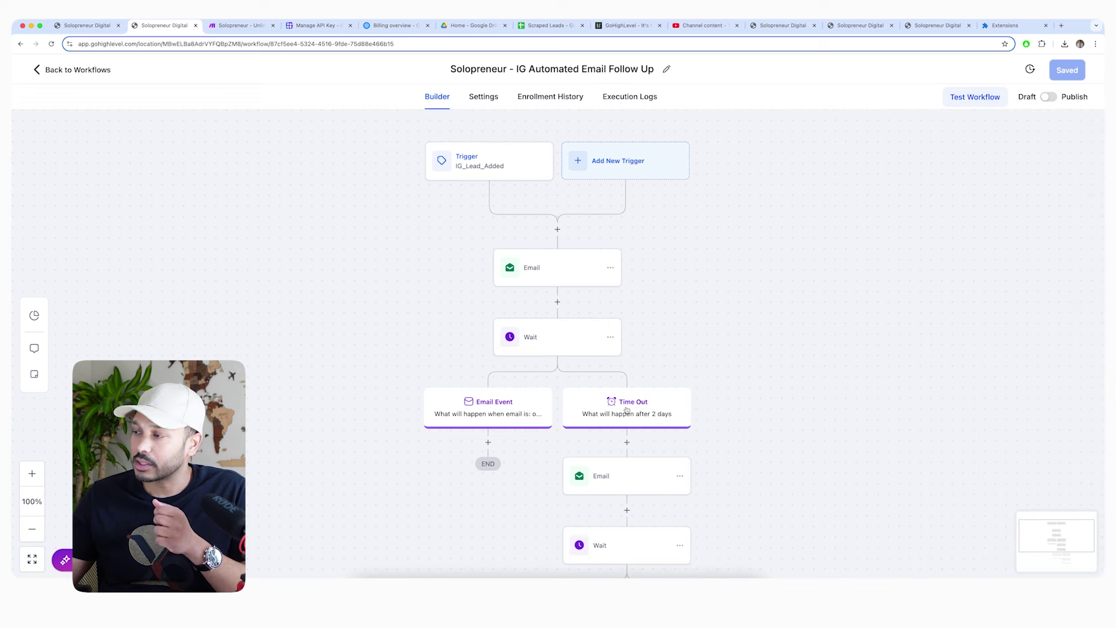
click(625, 472)
scroll(875, 429, down, 2)
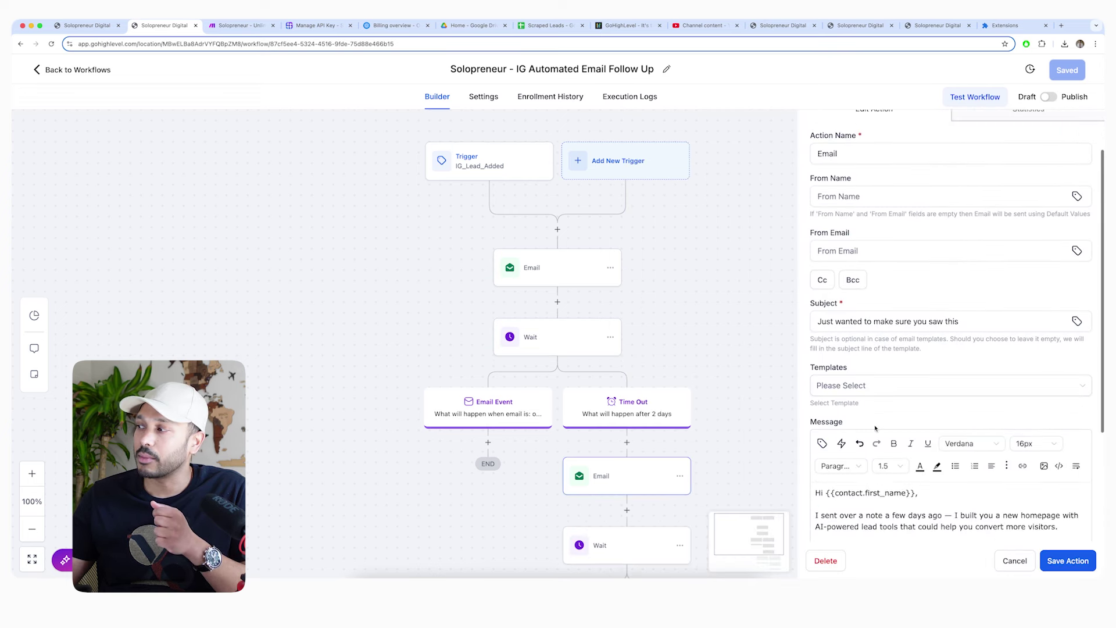
scroll(875, 429, down, 4)
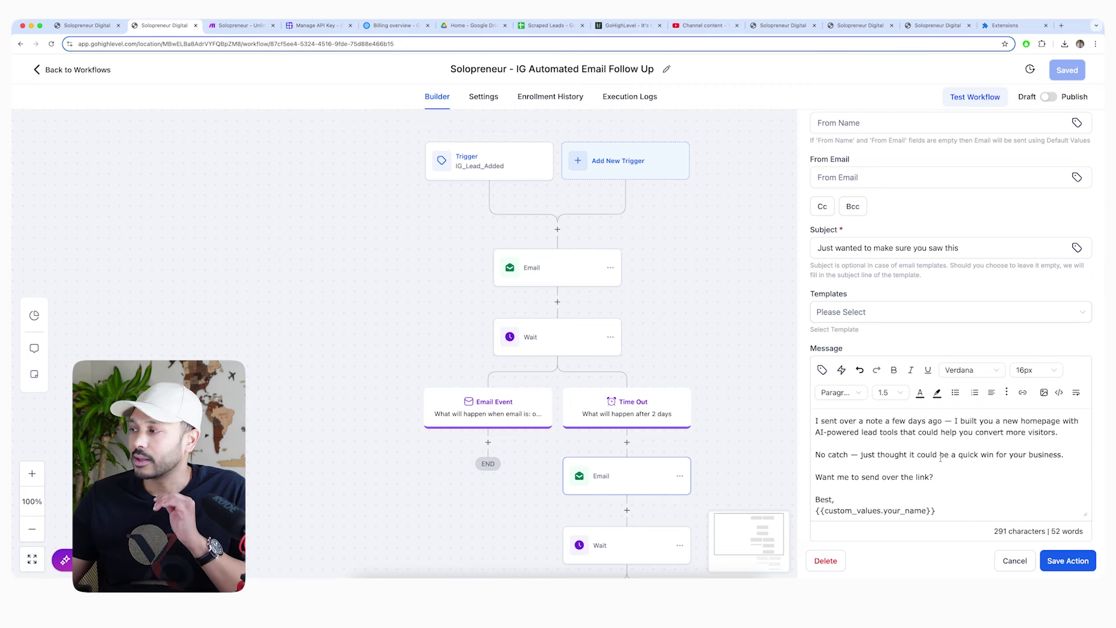
scroll(941, 465, down, 1)
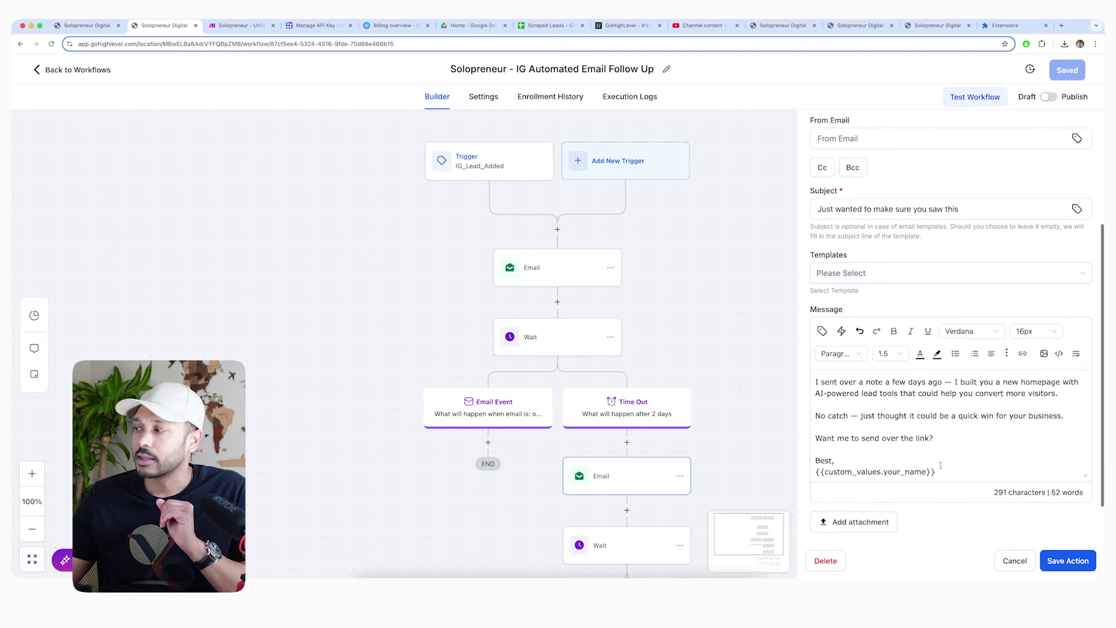
click(1015, 560)
Examine the follow-up workflow's remaining wait and email branches, recheck the second email's message, and return to the workflow list
scroll(820, 478, down, 3)
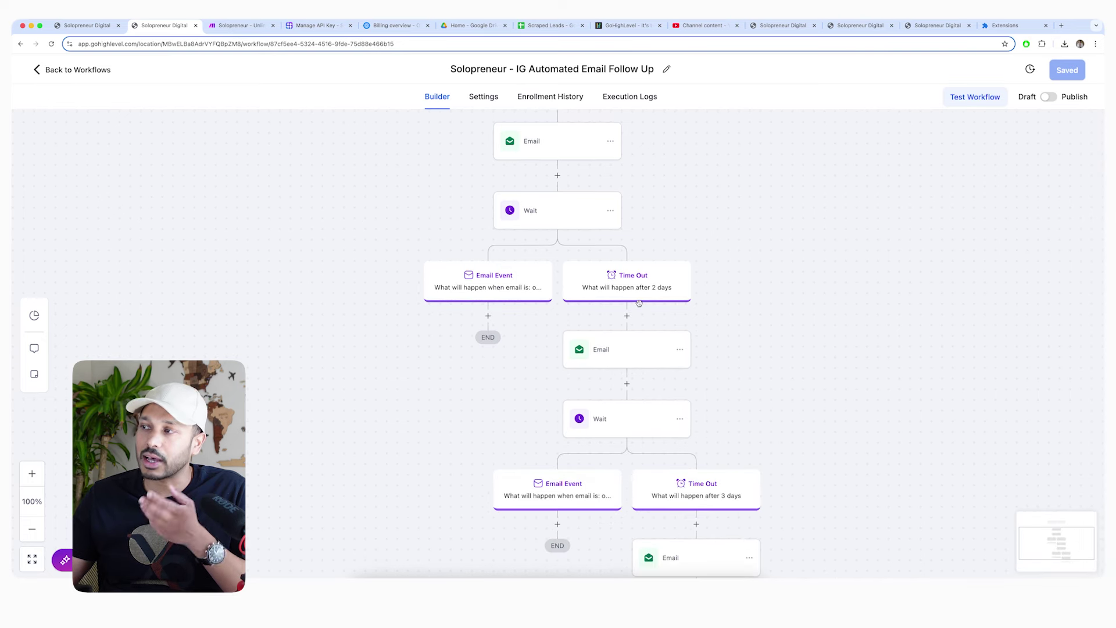
scroll(721, 460, down, 2)
scroll(721, 461, down, 1)
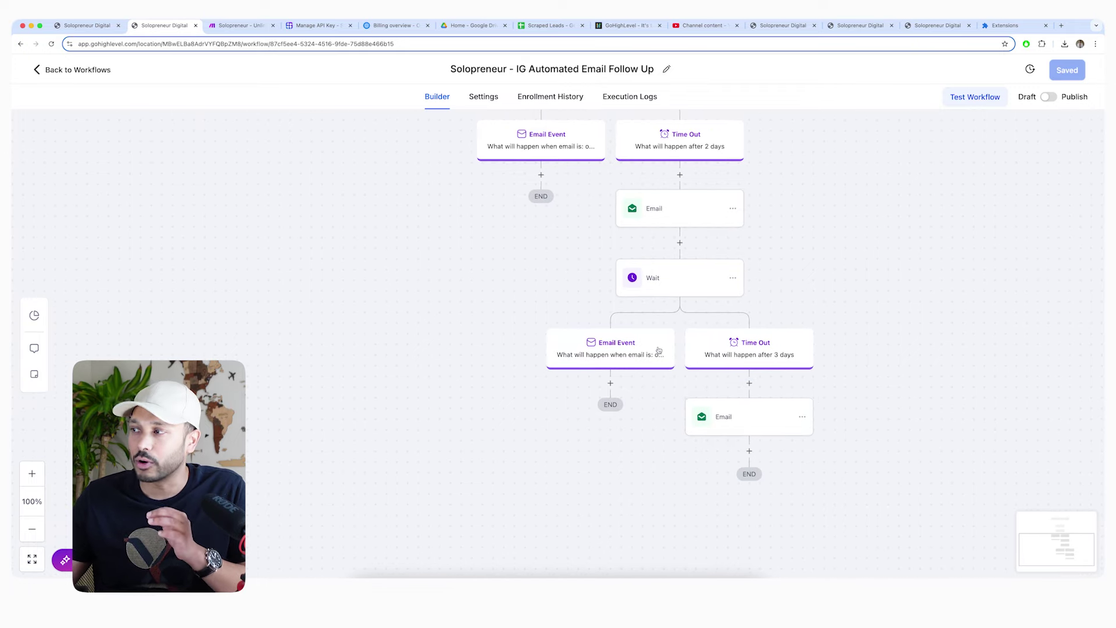
click(680, 206)
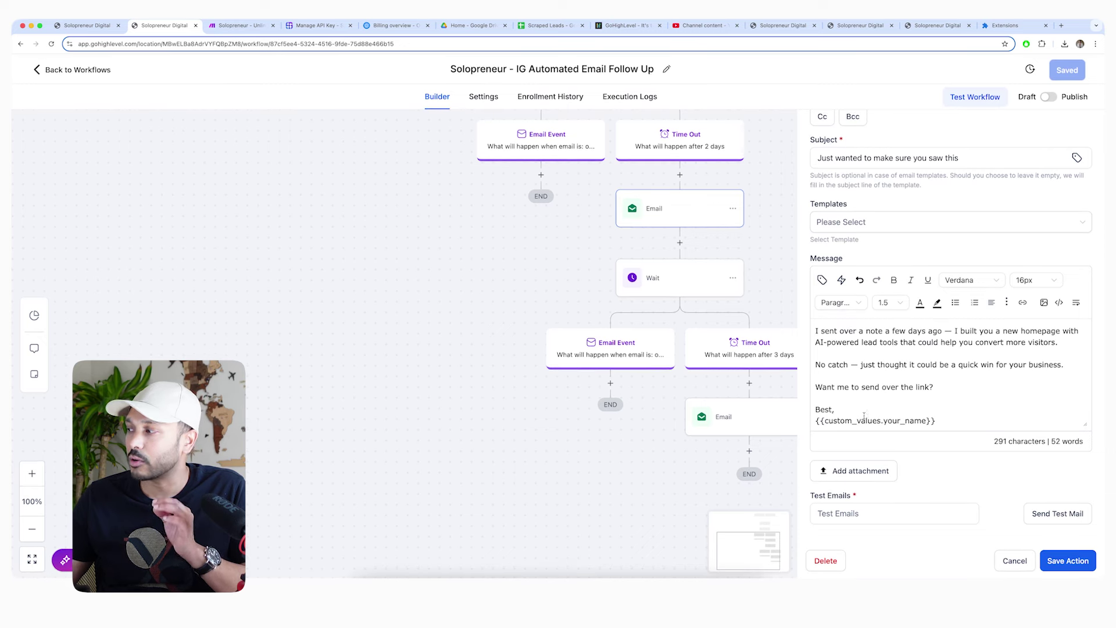
click(76, 70)
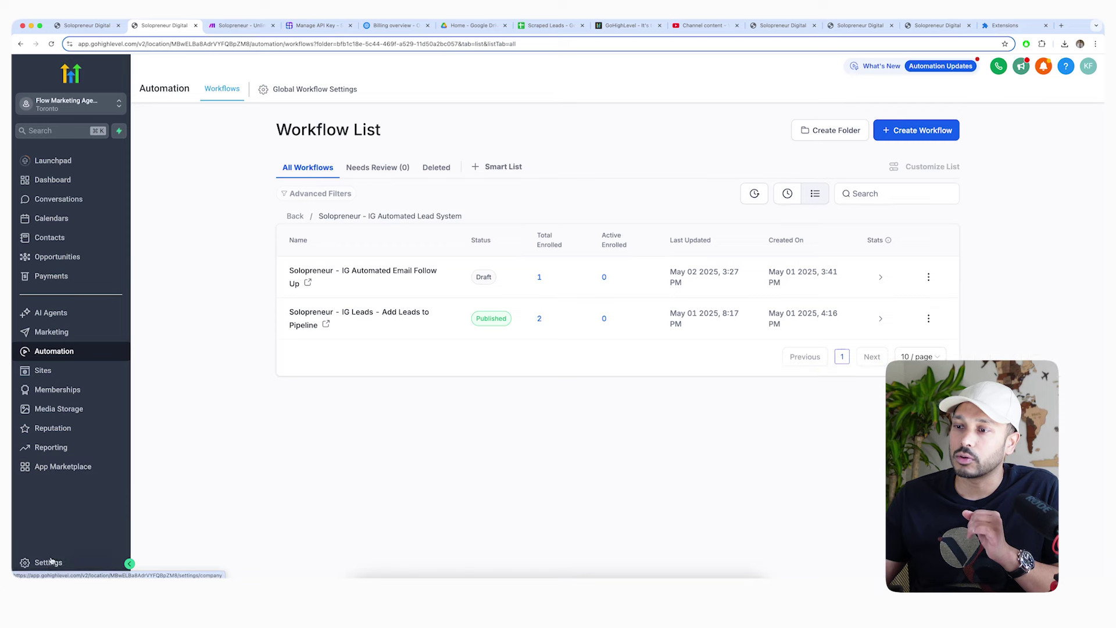
Go to the sub-account's custom values settings and copy the key of the Your Business Name value
click(52, 561)
scroll(69, 471, down, 3)
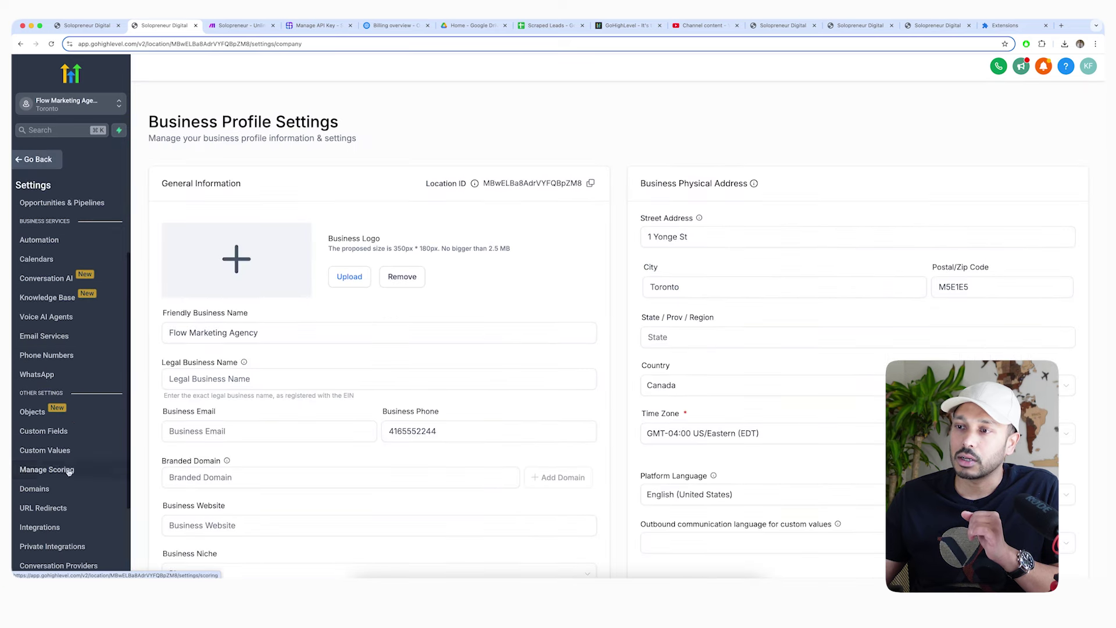
click(47, 451)
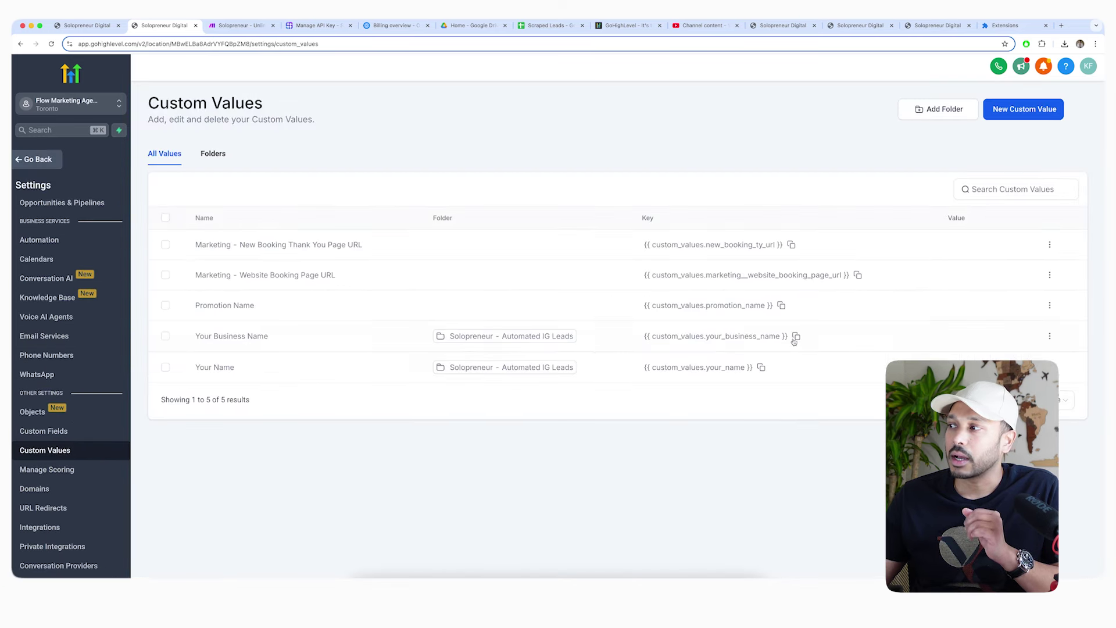
click(796, 337)
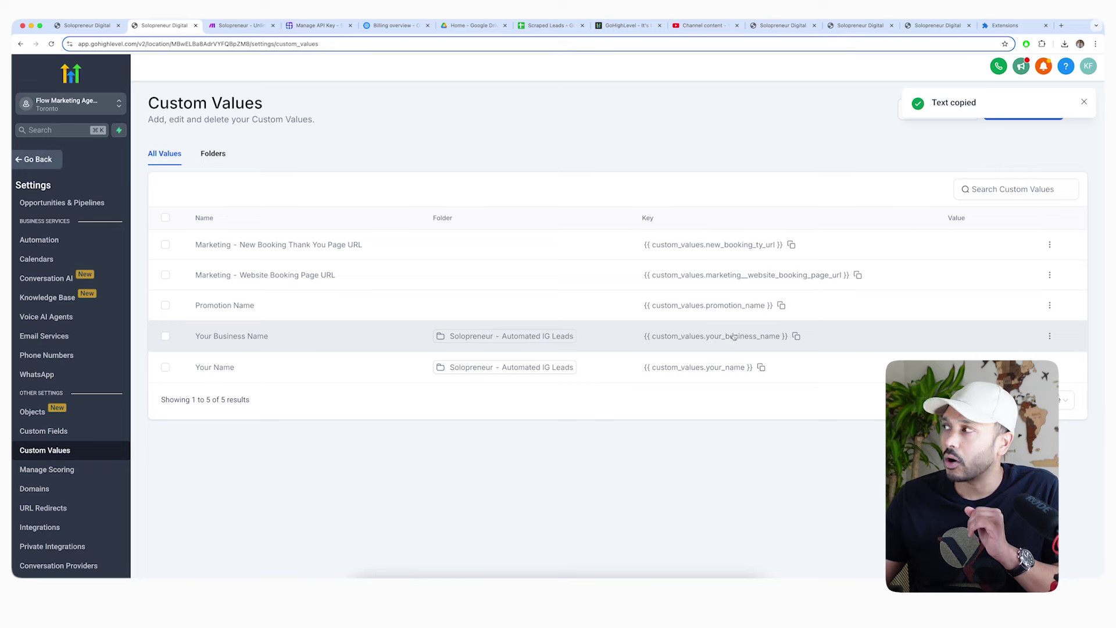
View the edit forms of the Your Business Name and Your Name custom values, and leave the settings
click(1050, 337)
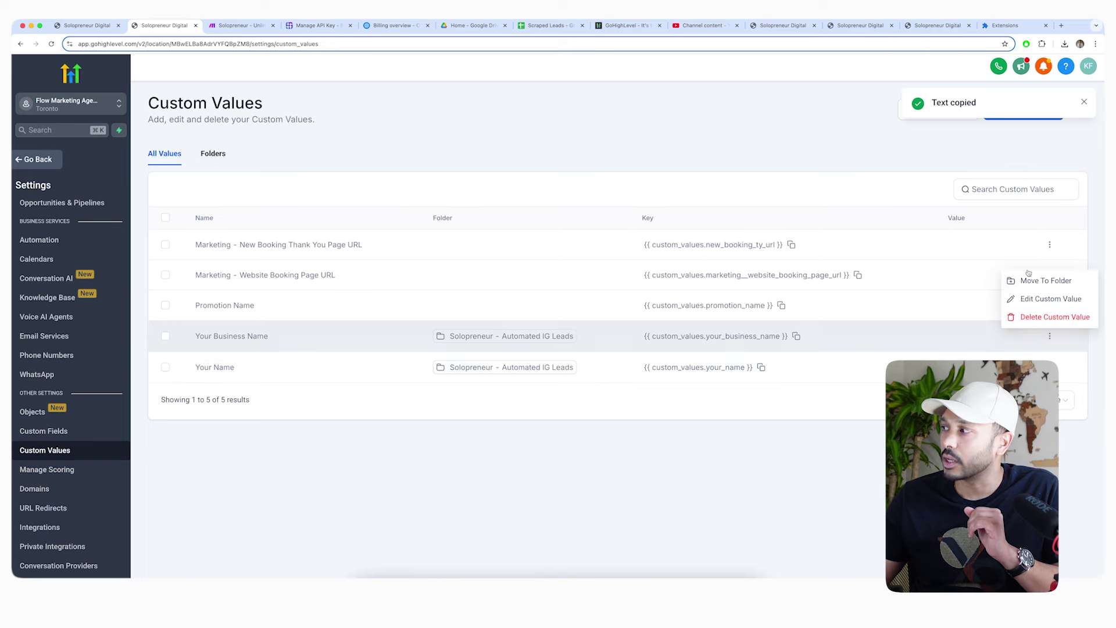
click(1031, 299)
click(499, 336)
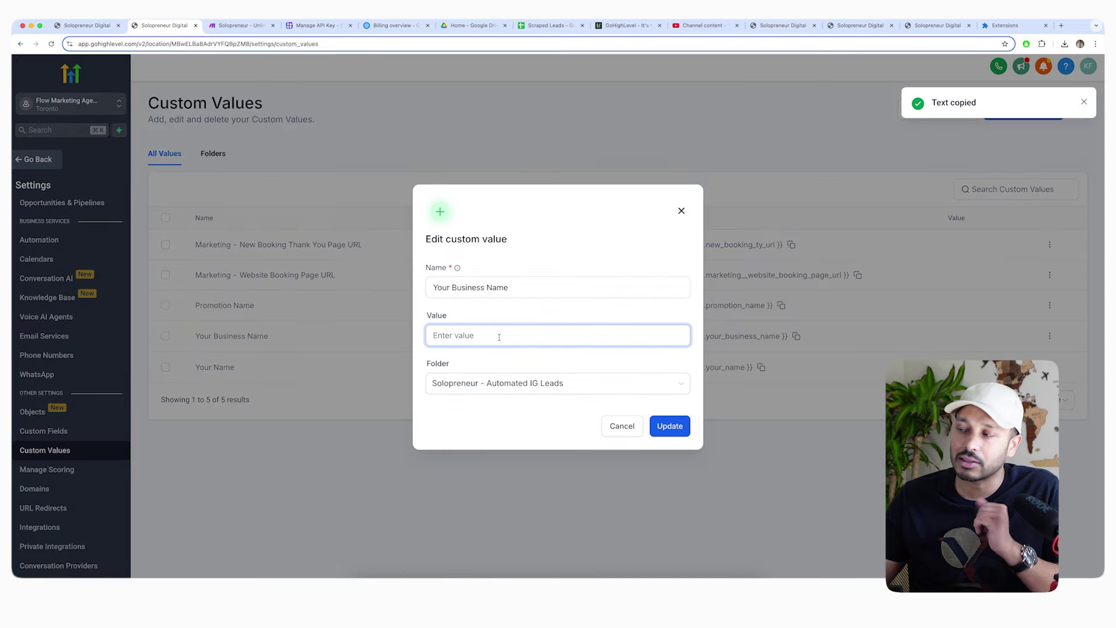
click(621, 426)
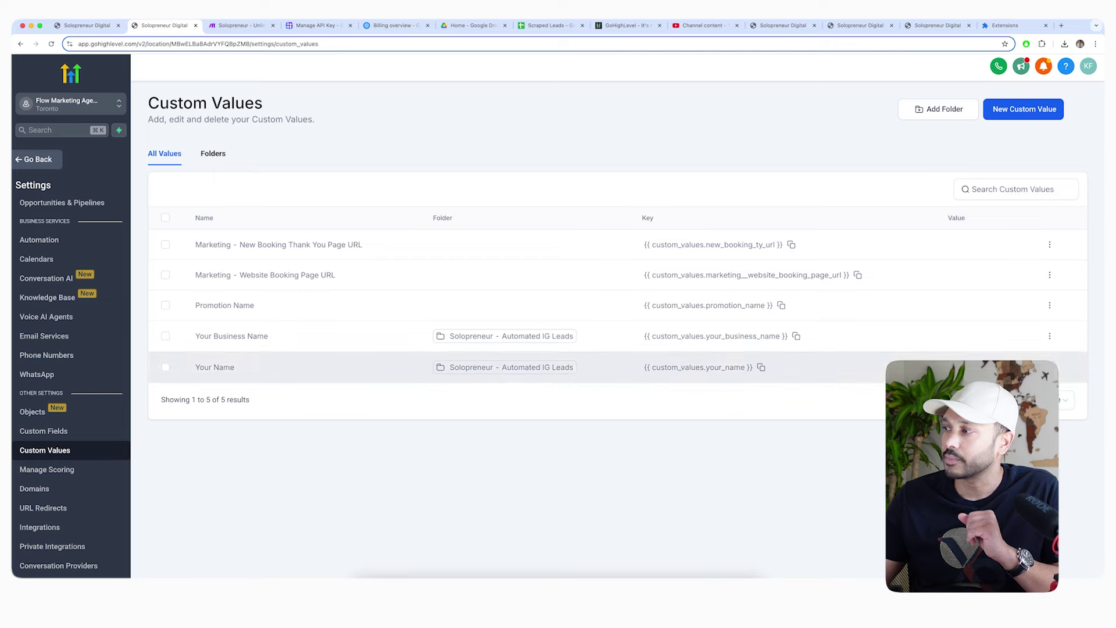
click(1050, 367)
click(1035, 329)
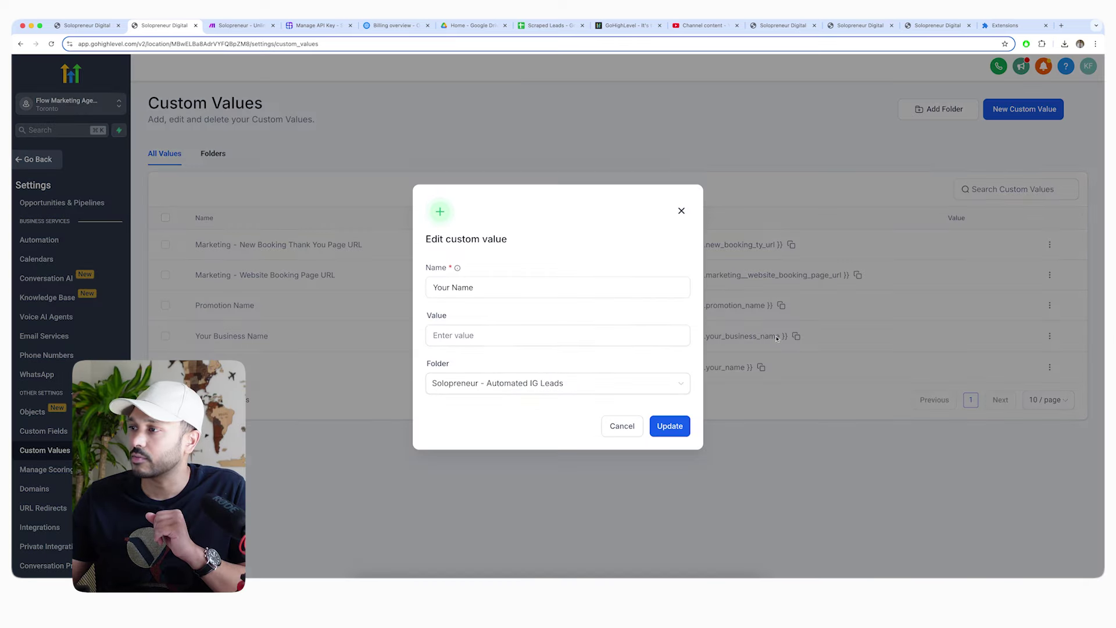
click(523, 336)
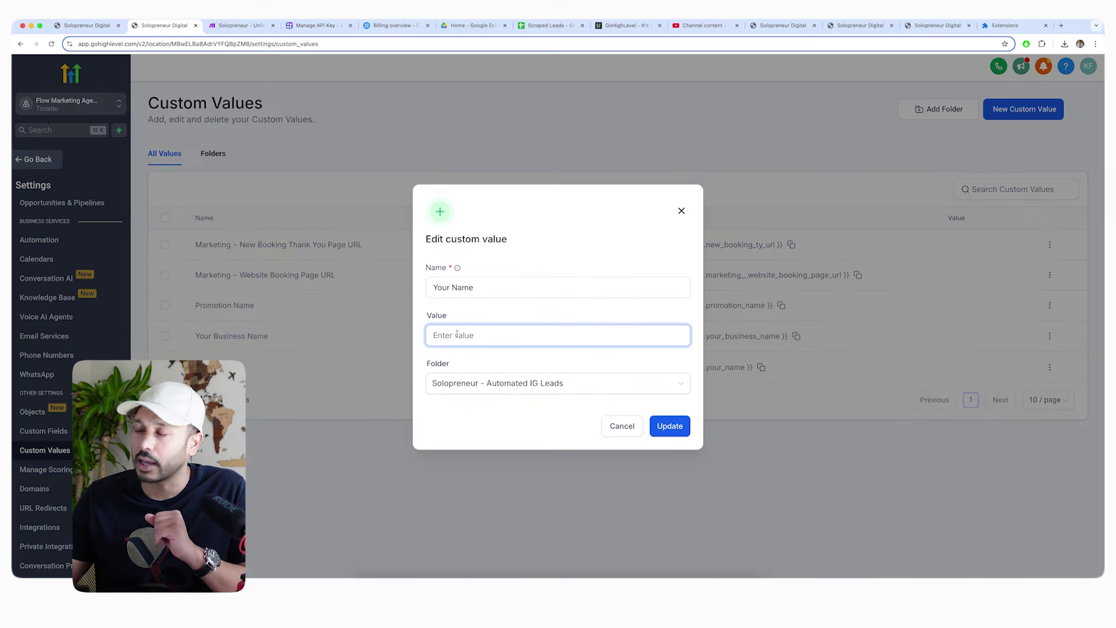
click(622, 426)
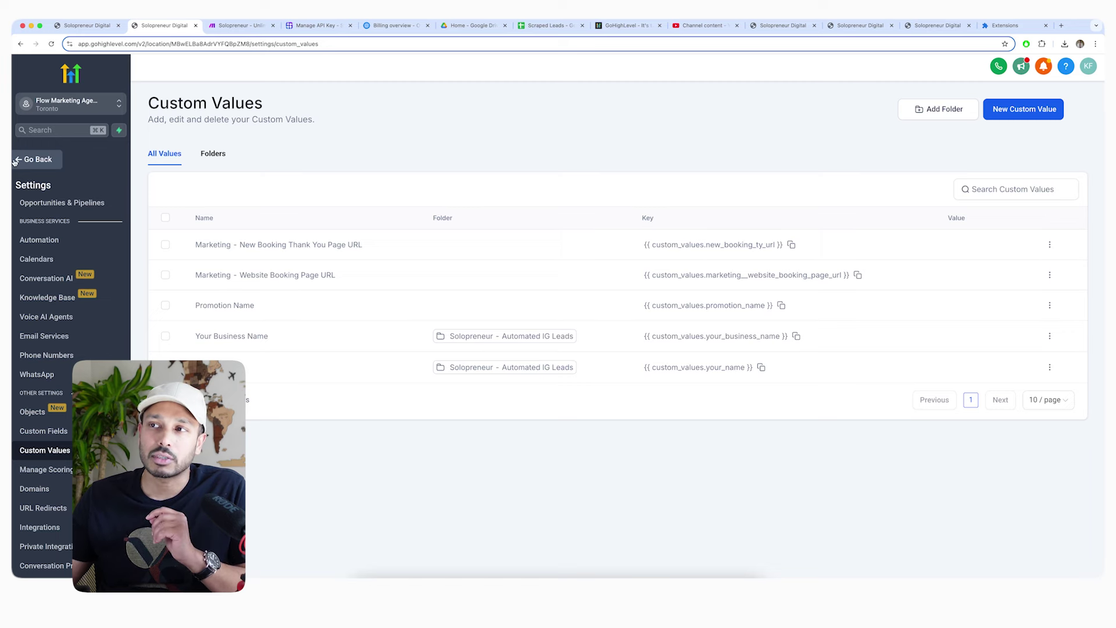
click(35, 159)
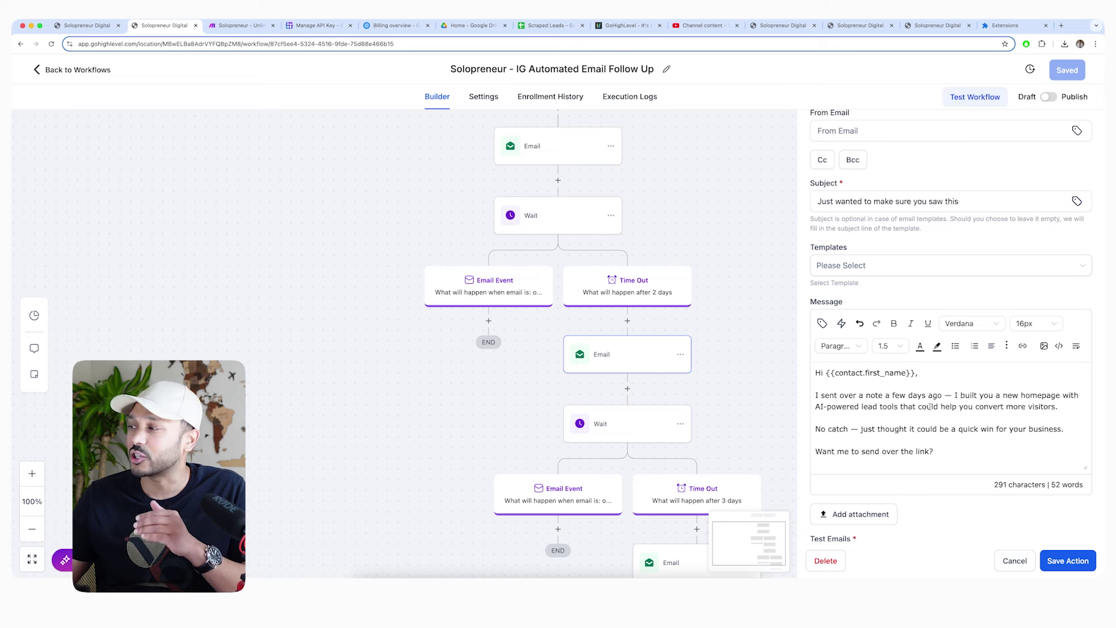
Read the rest of the "Just wanted to make sure you saw this" email, close it without saving and leave the workflow builder
scroll(927, 419, down, 1)
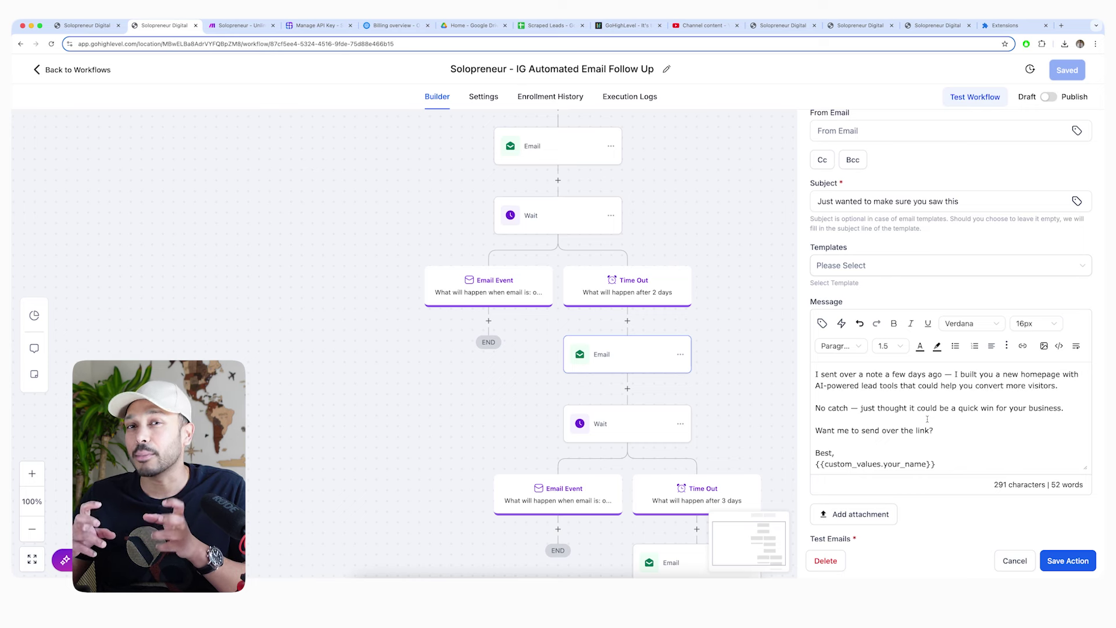
click(1009, 558)
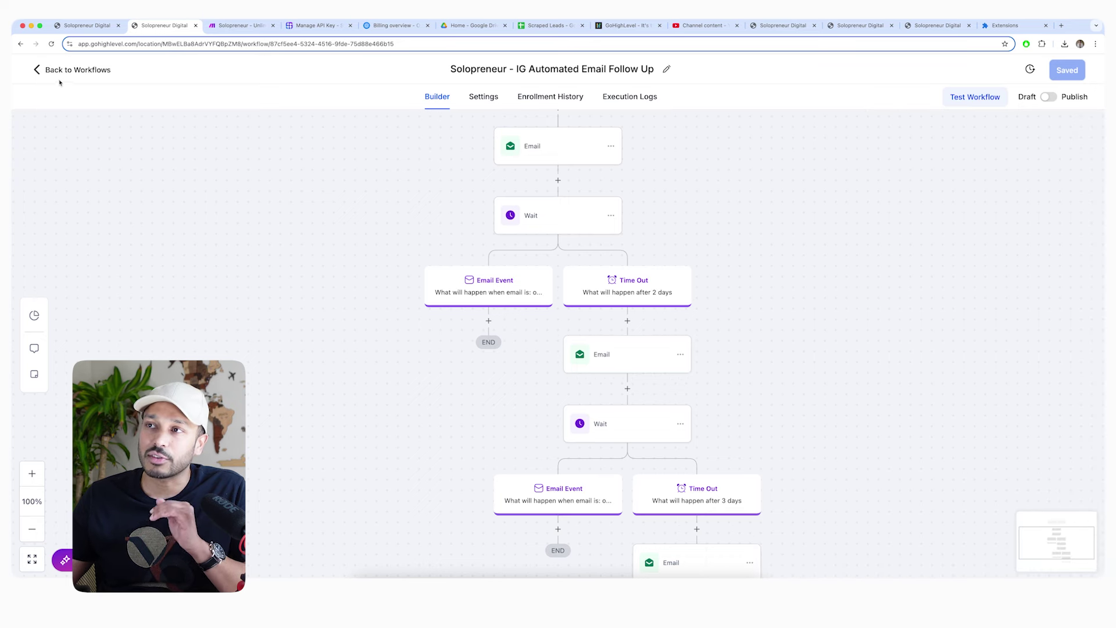
click(38, 69)
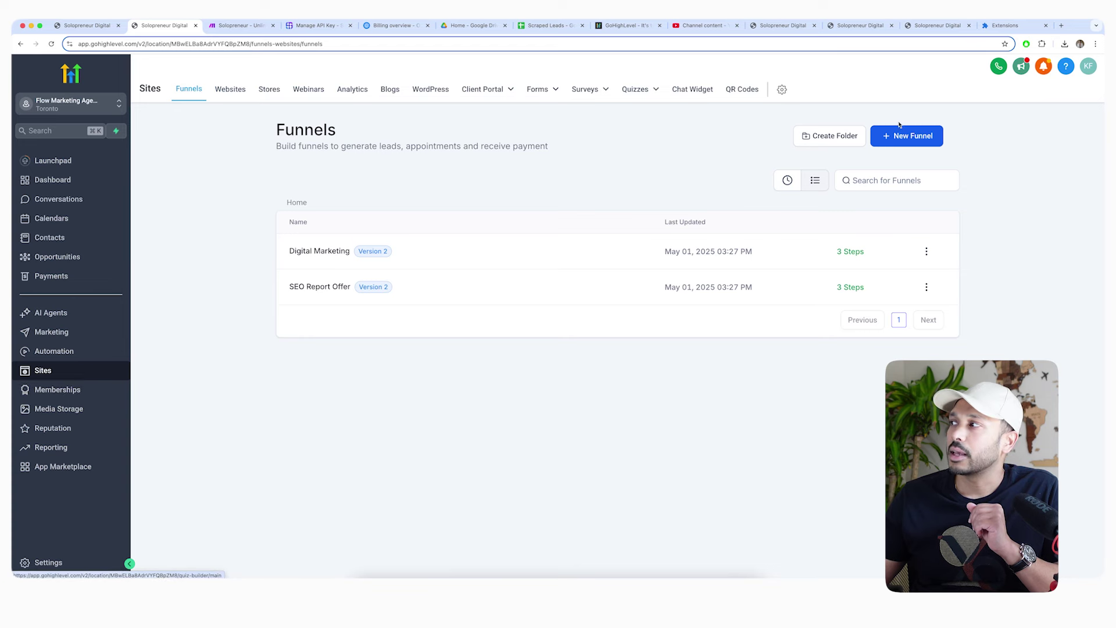
Start a new funnel with Funnel AI and enter Miami Denistry as the business name
click(926, 137)
click(552, 291)
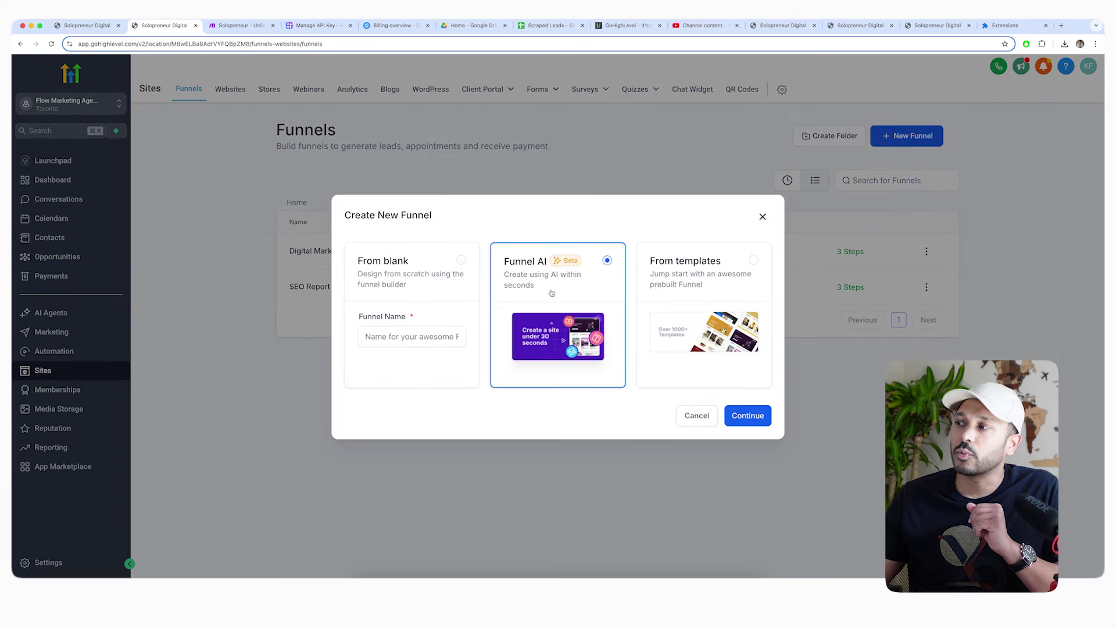
click(748, 416)
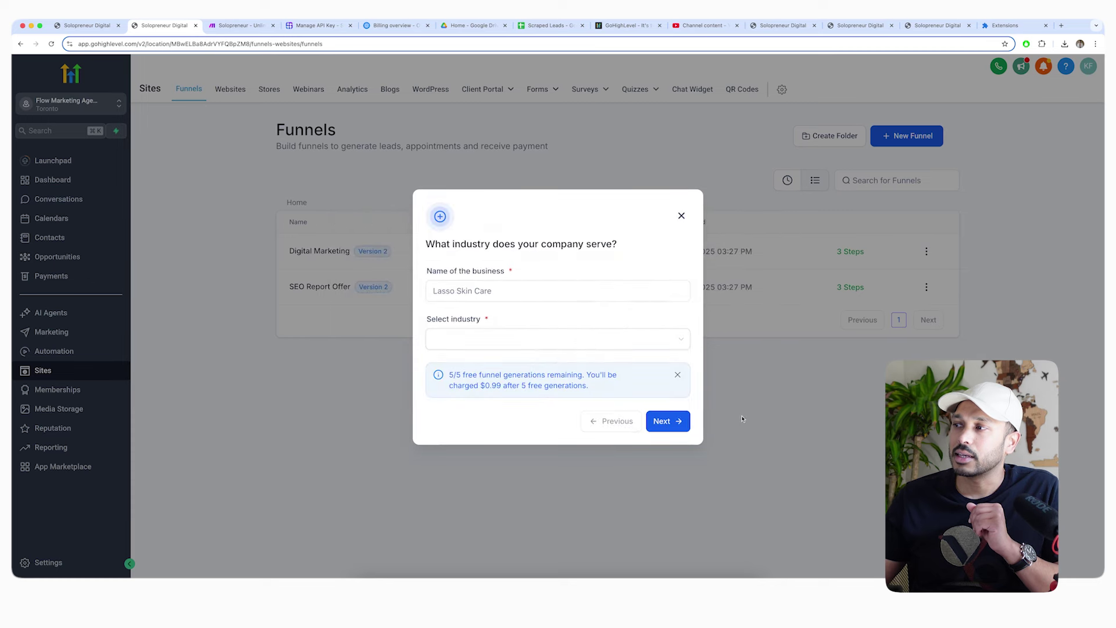
click(529, 291)
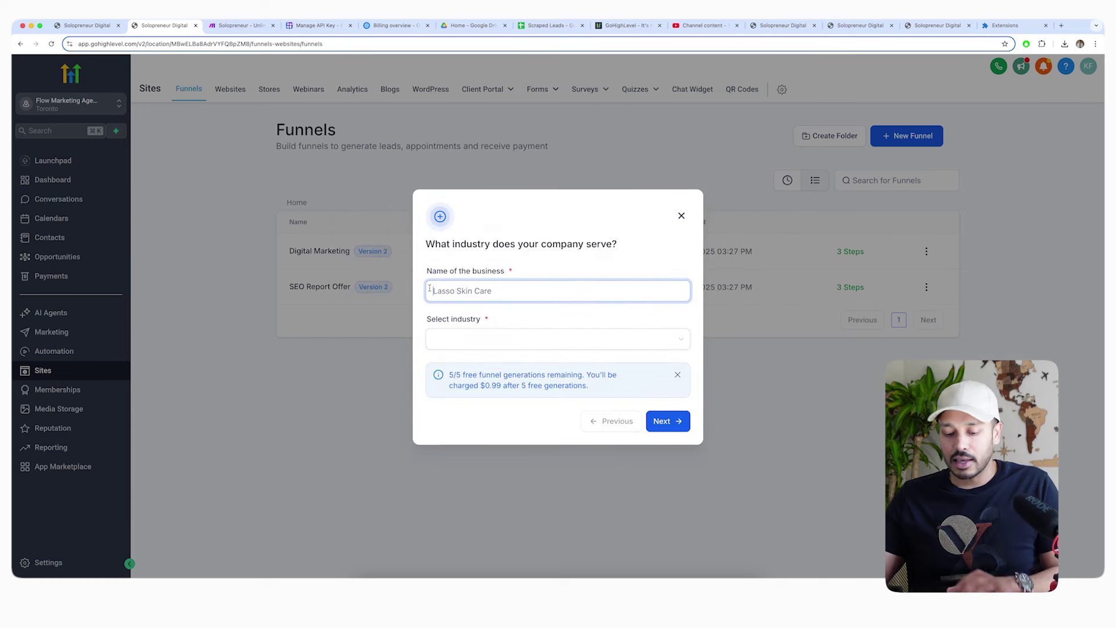
text(Miami Denistr)
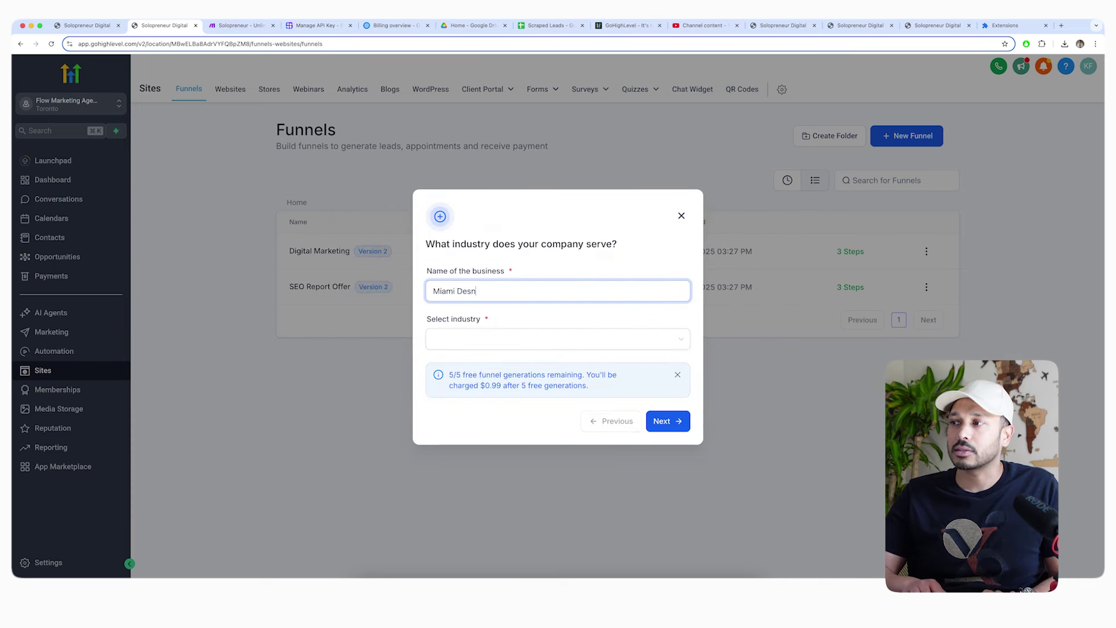
text(y)
Set the industry to Cosmetic Dentist and generate the funnel with the Generate more leads goal and Friendly content
click(582, 339)
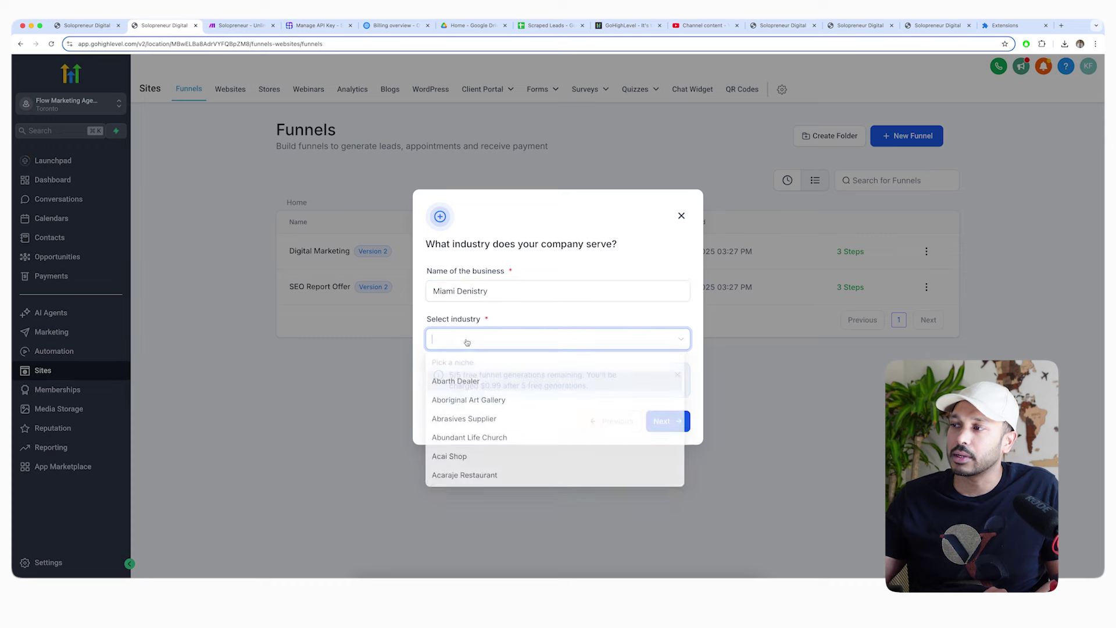
scroll(583, 419, down, 5)
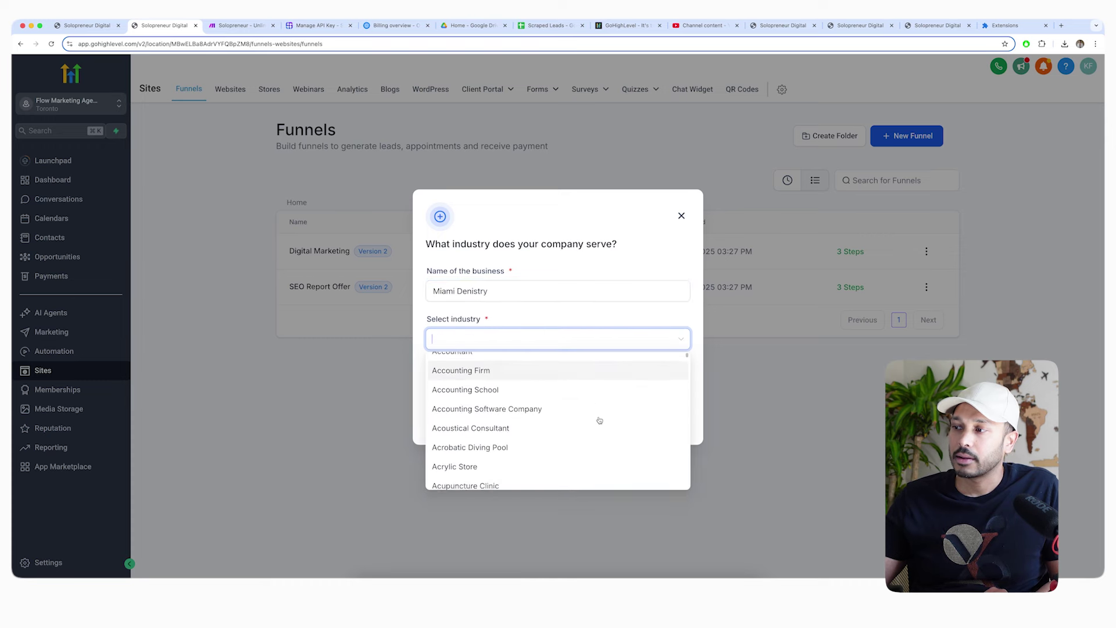
scroll(598, 421, down, 8)
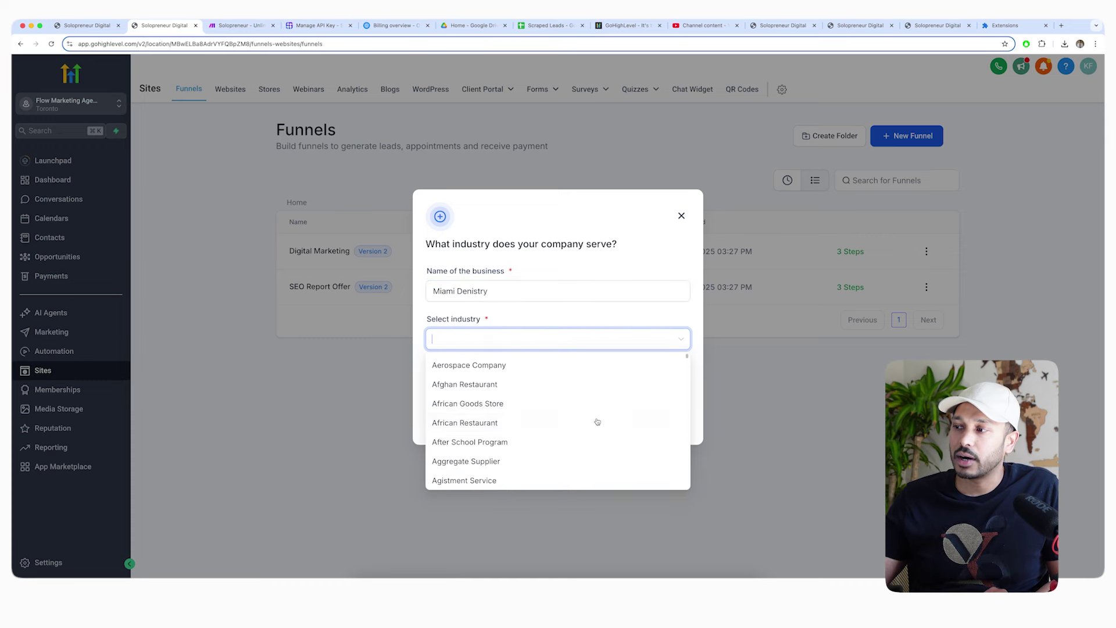
text(de)
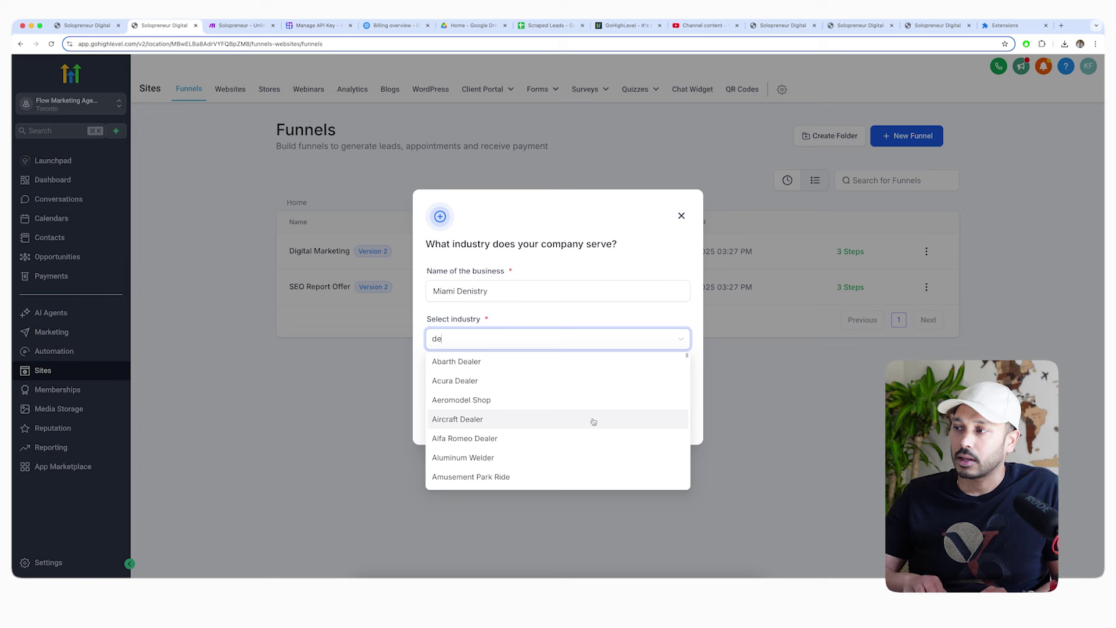
text(ntis)
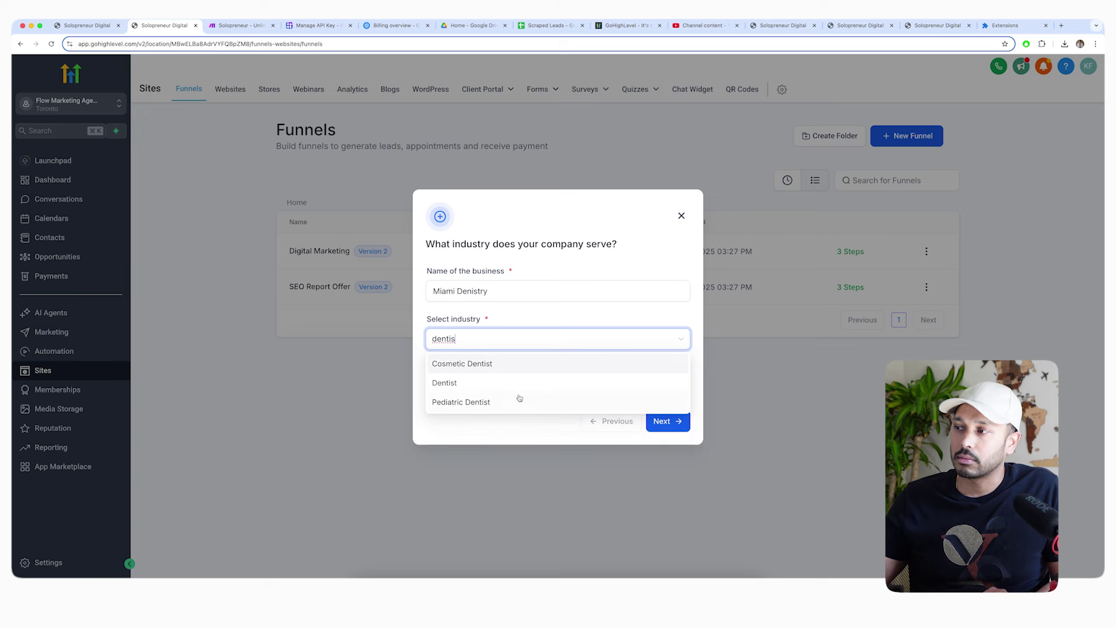
click(465, 367)
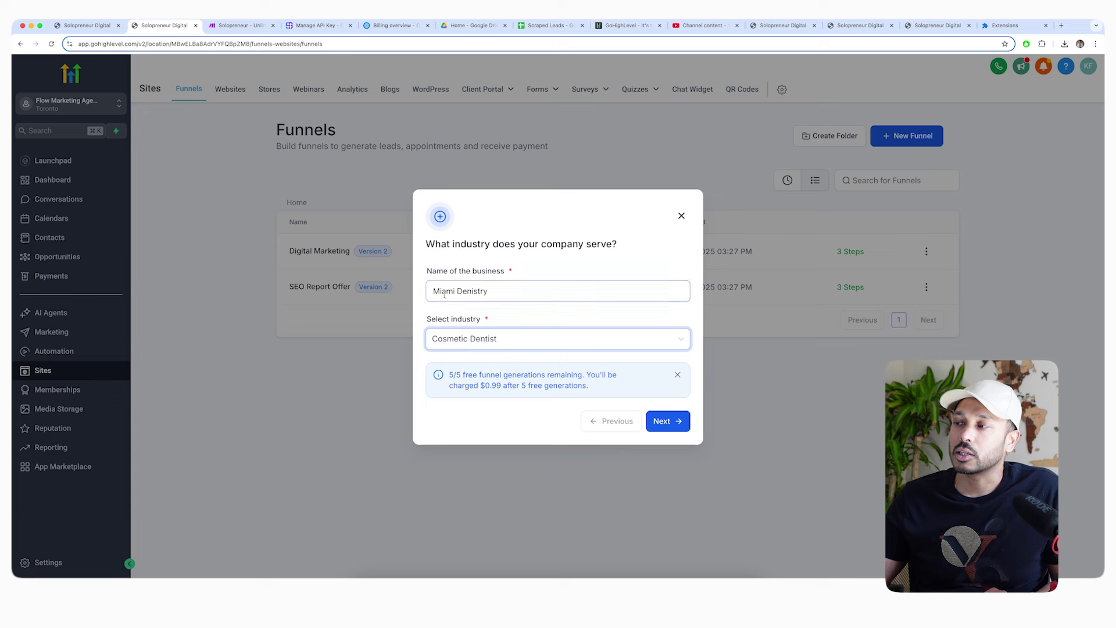
click(676, 426)
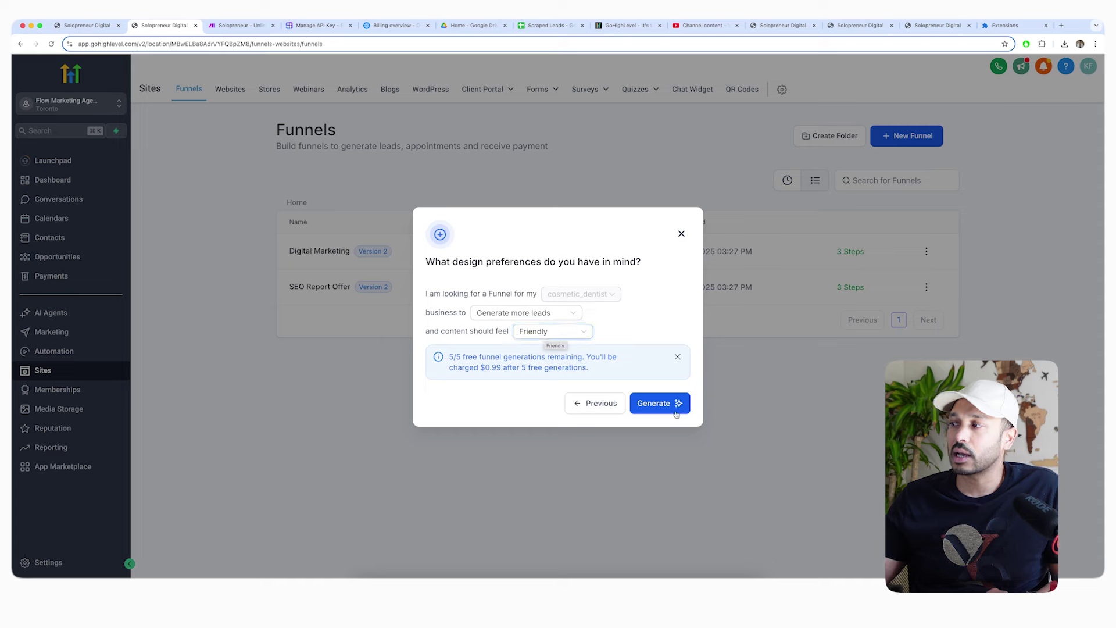
click(656, 406)
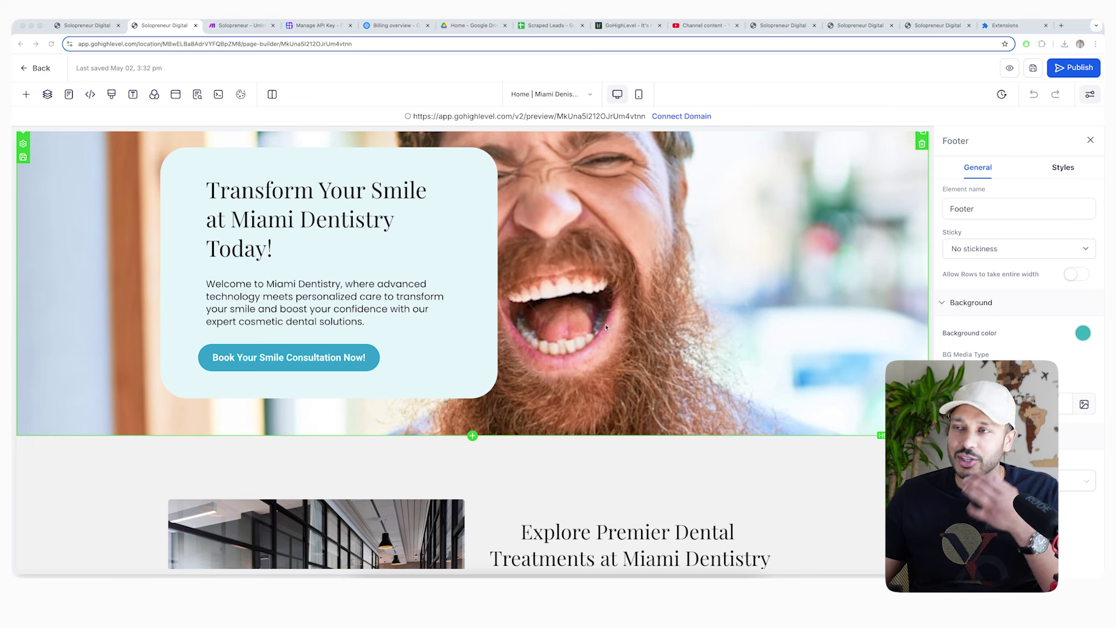
Review the generated Miami Dentistry page from its header and hero section down through the treatment sections
scroll(606, 327, up, 2)
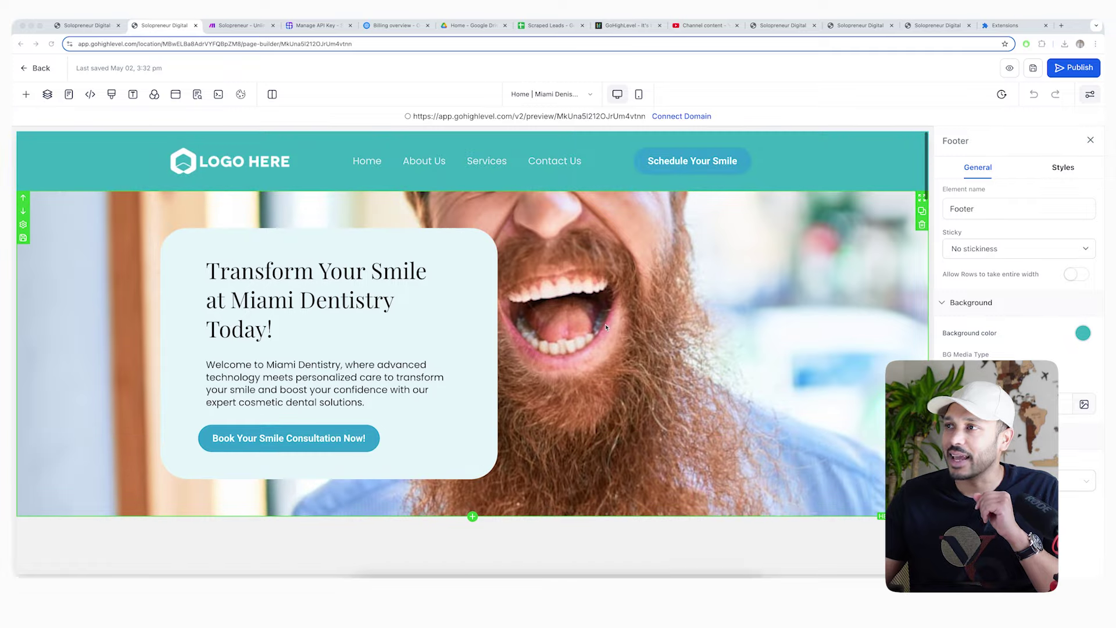
scroll(606, 327, down, 4)
scroll(606, 327, down, 20)
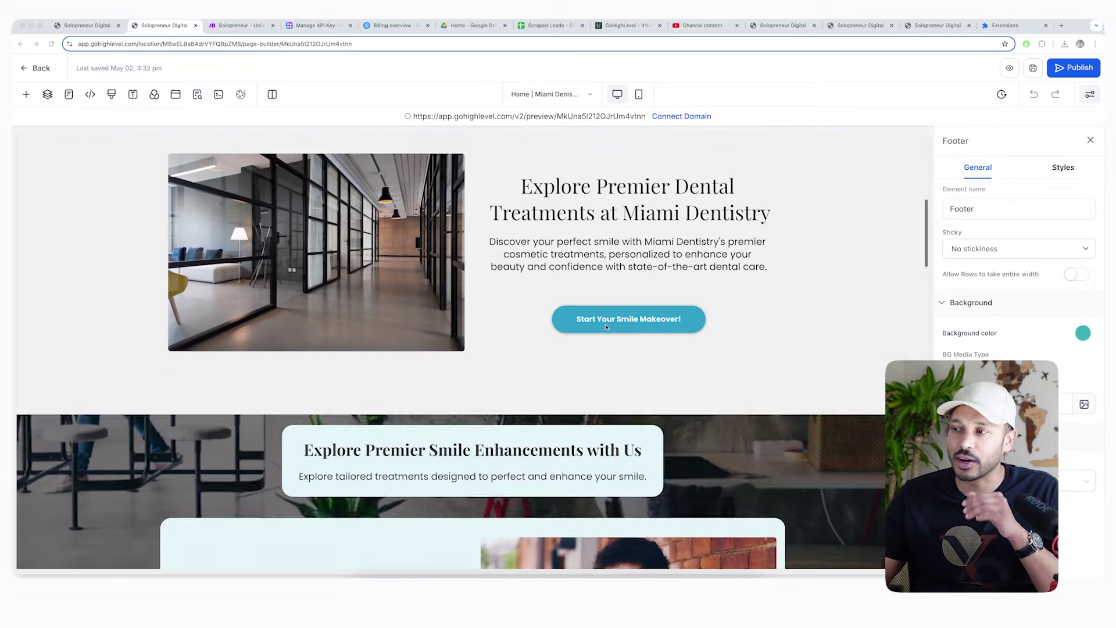
scroll(606, 328, down, 3)
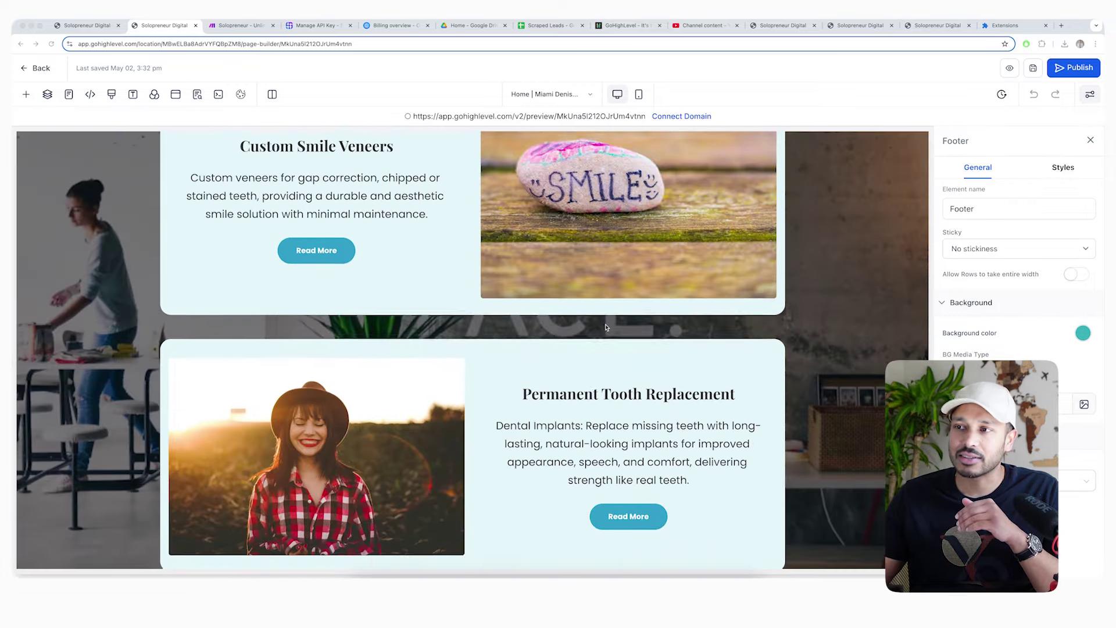
scroll(606, 327, up, 20)
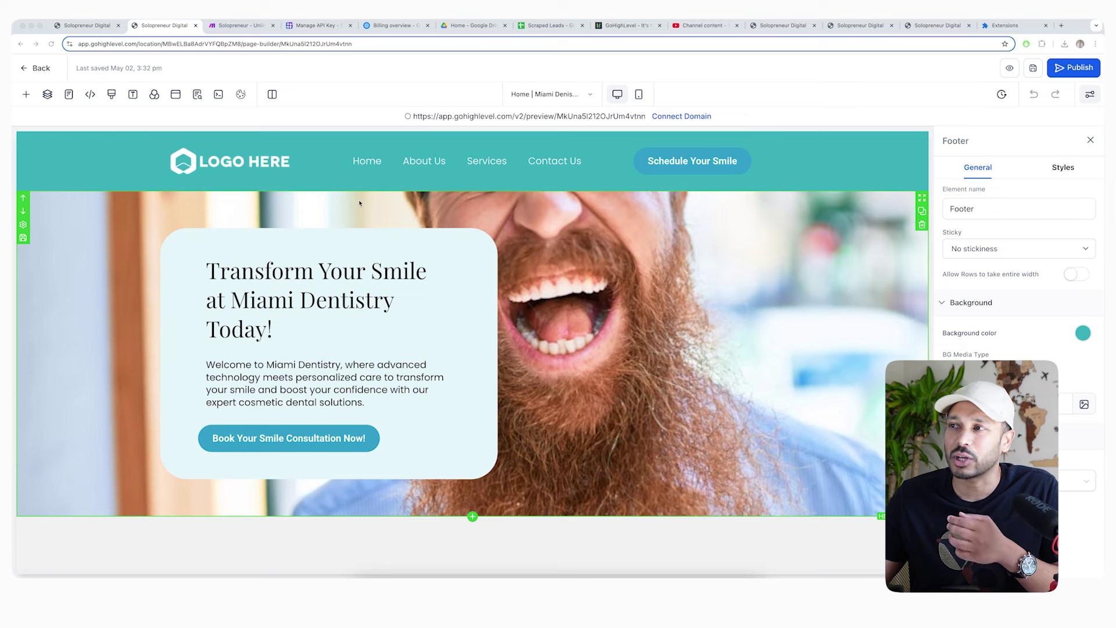
Inspect the header's navigation menu and examine the whole page down to the testimonials, FAQs and contact footer
click(362, 170)
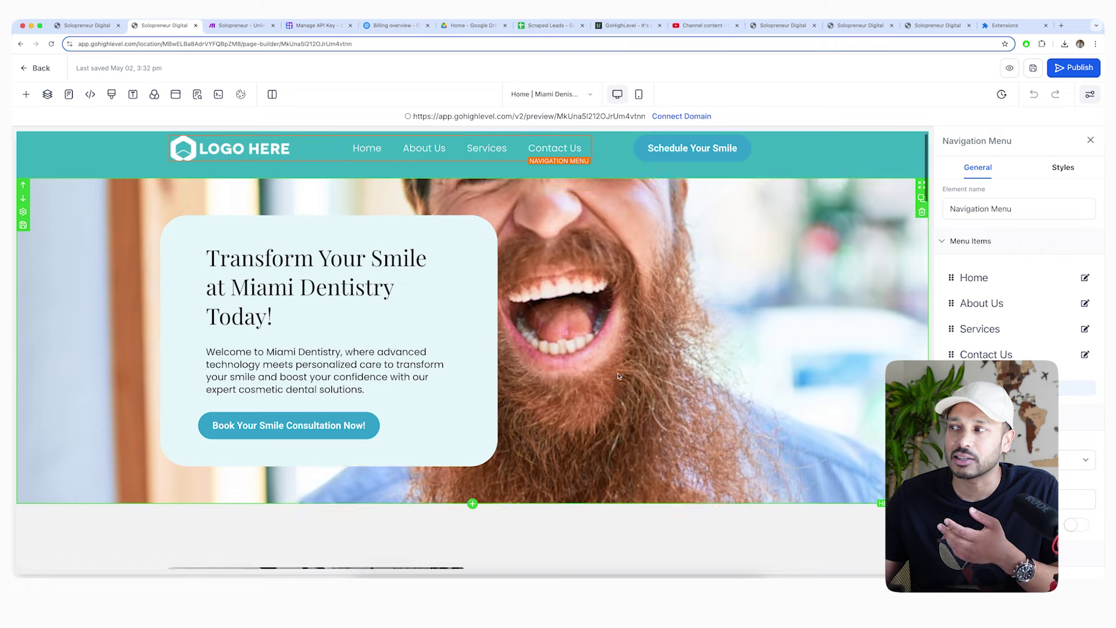
scroll(599, 372, down, 5)
scroll(619, 378, up, 5)
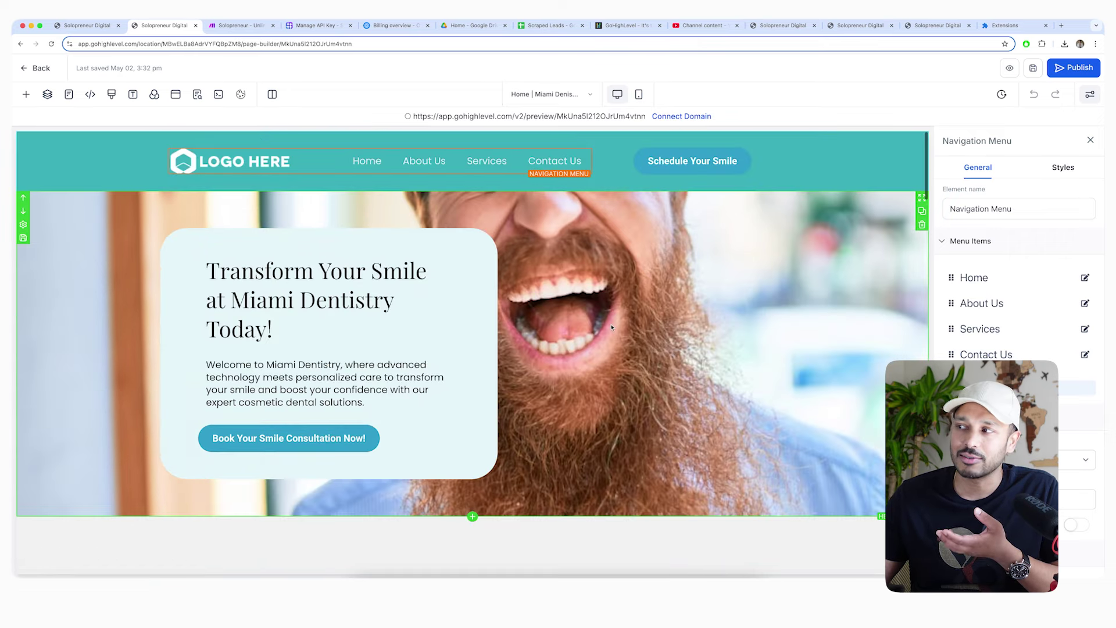
scroll(607, 338, down, 2)
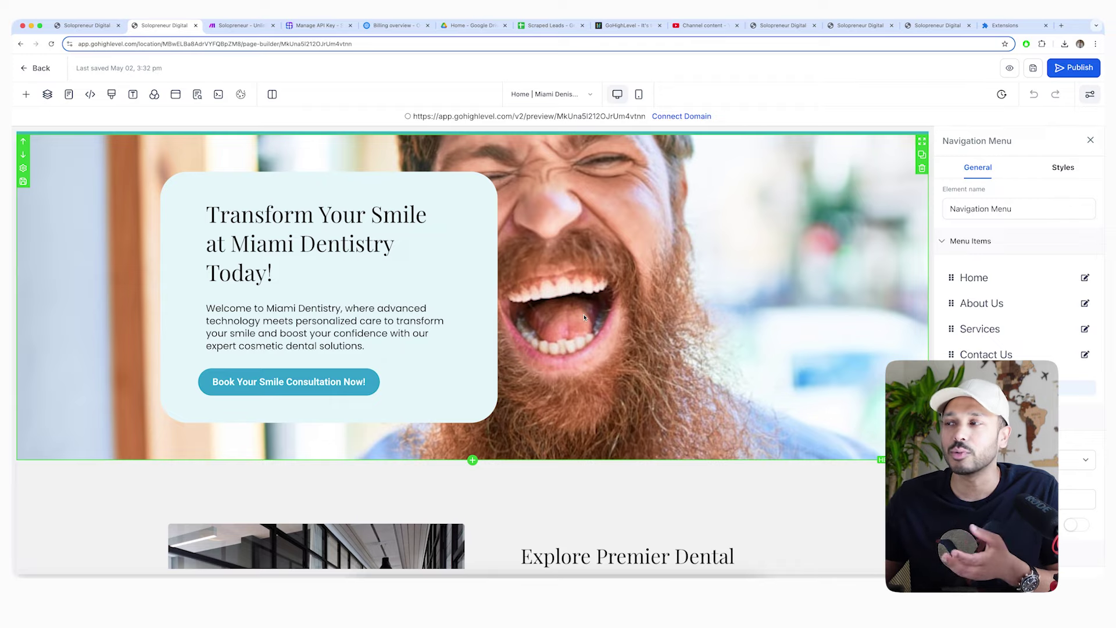
scroll(585, 323, down, 15)
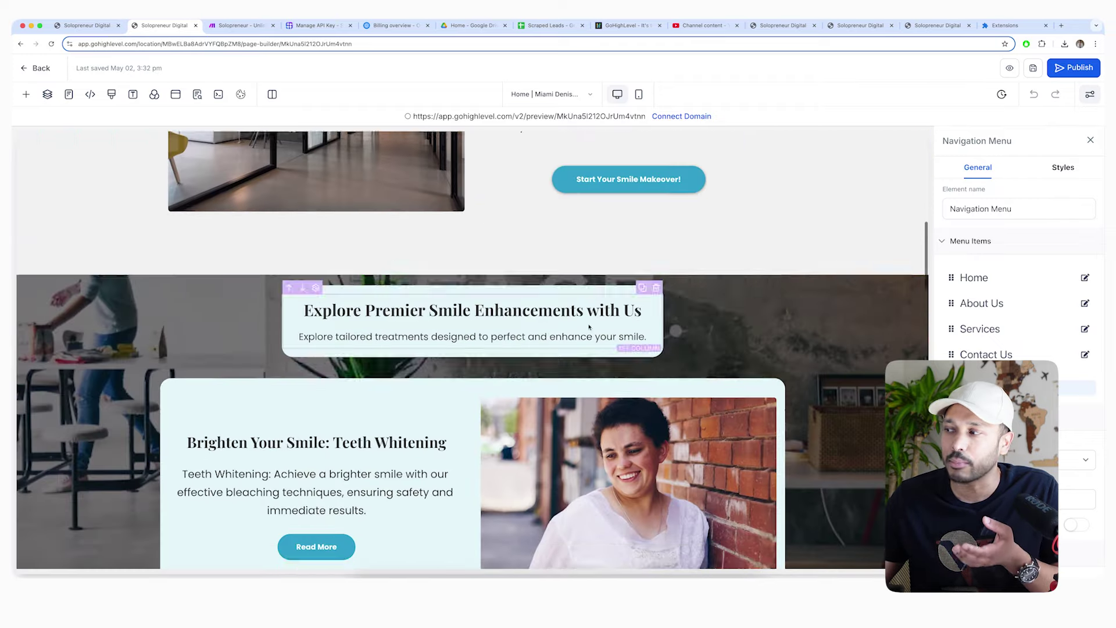
scroll(700, 367, down, 20)
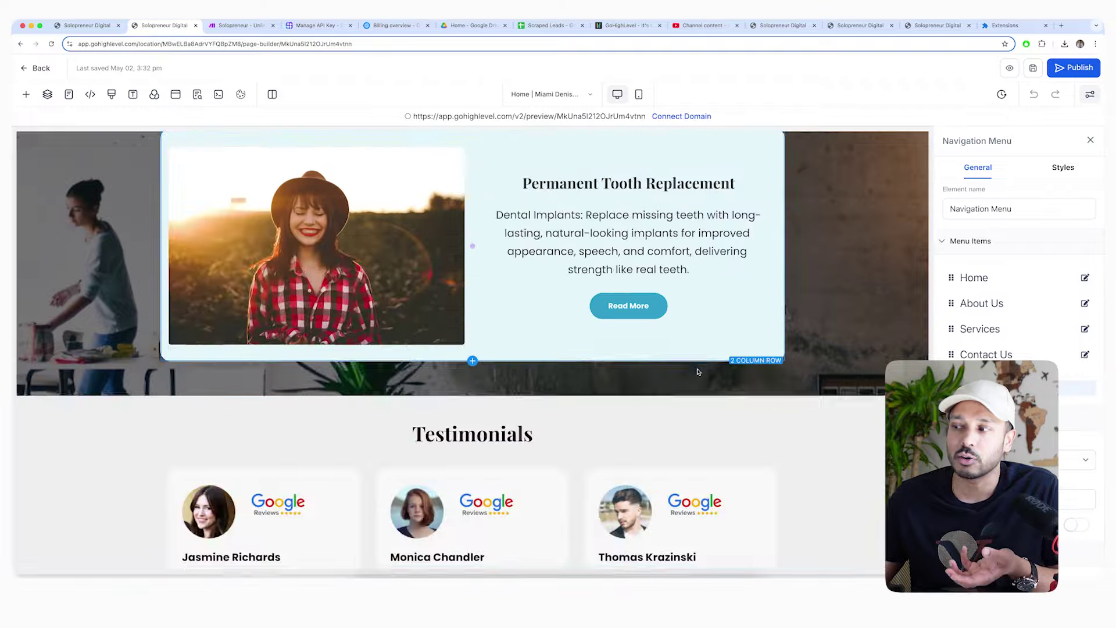
scroll(698, 372, down, 5)
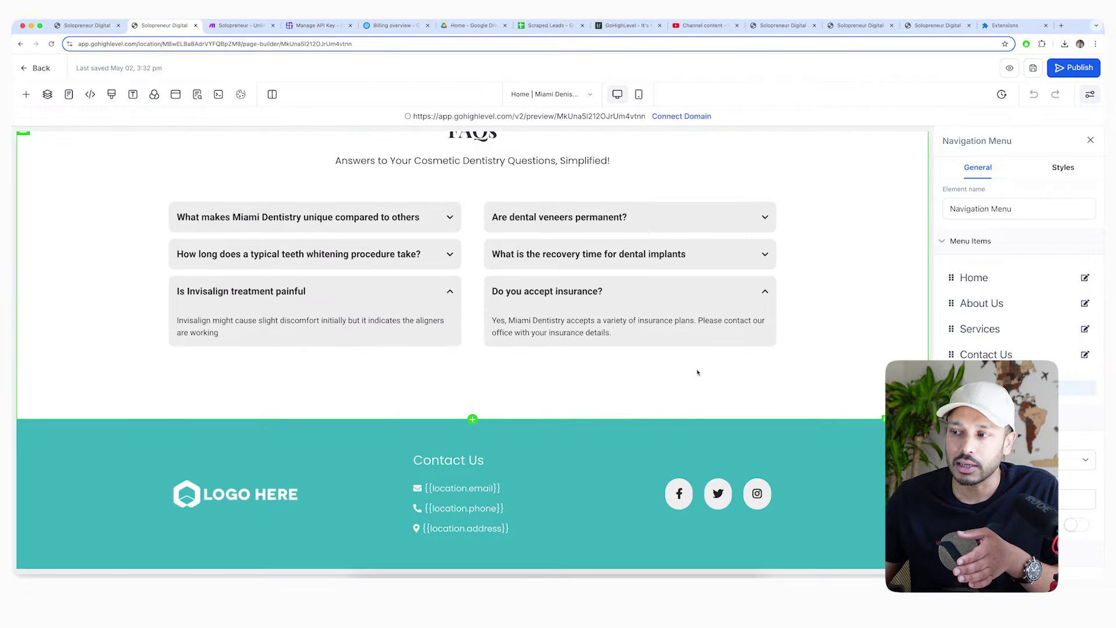
scroll(698, 372, up, 20)
scroll(698, 372, up, 10)
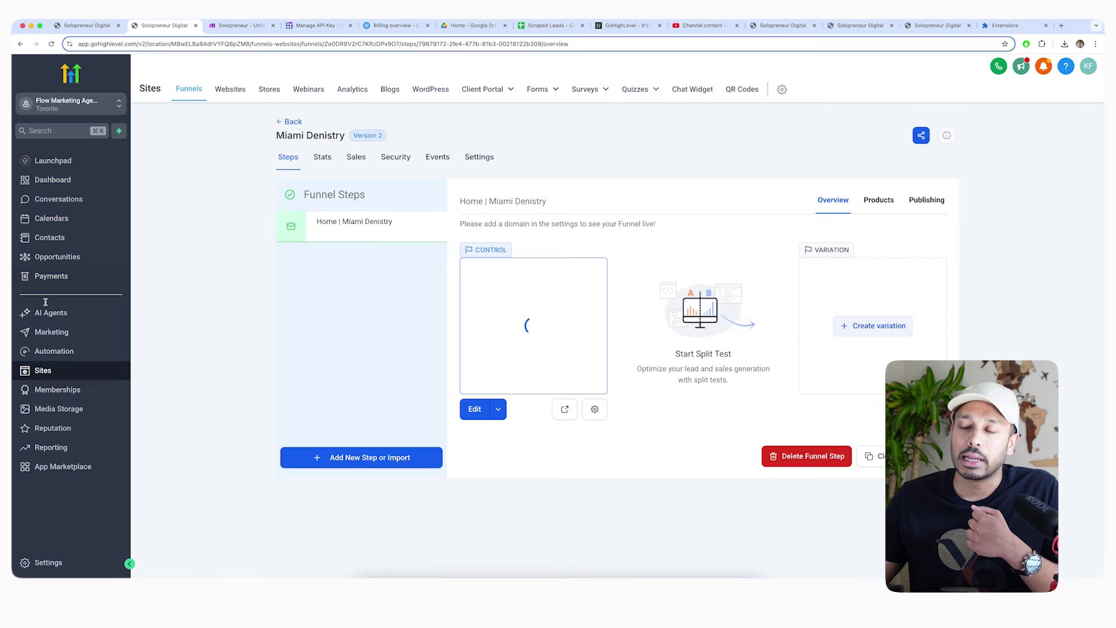
Create a new Conversation AI bot under AI Agents using the General Q&A template
click(46, 314)
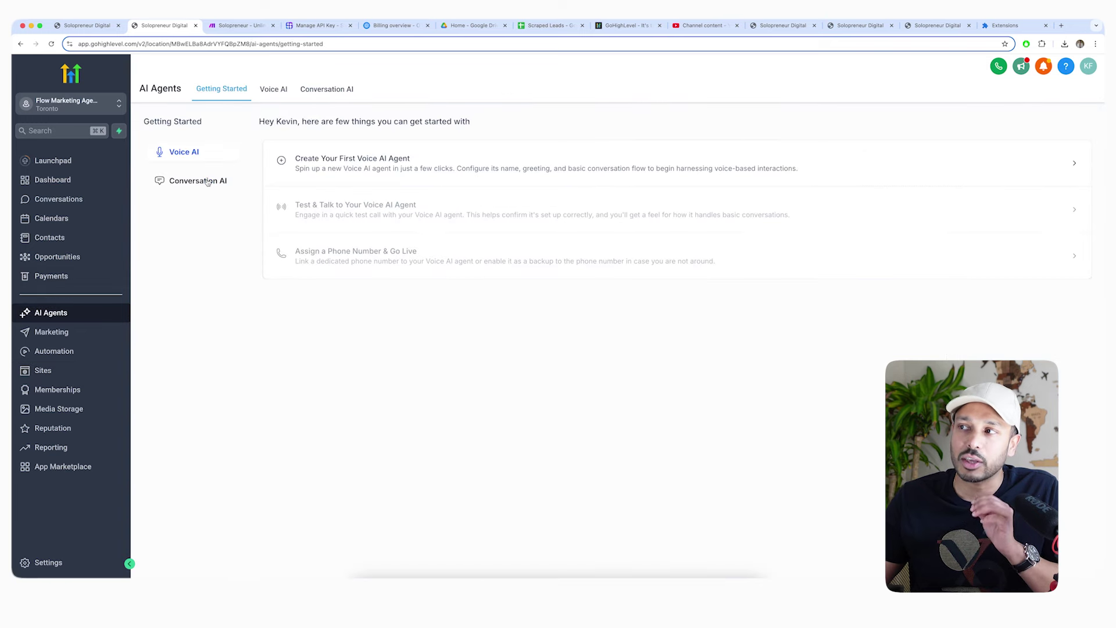
click(208, 182)
click(393, 174)
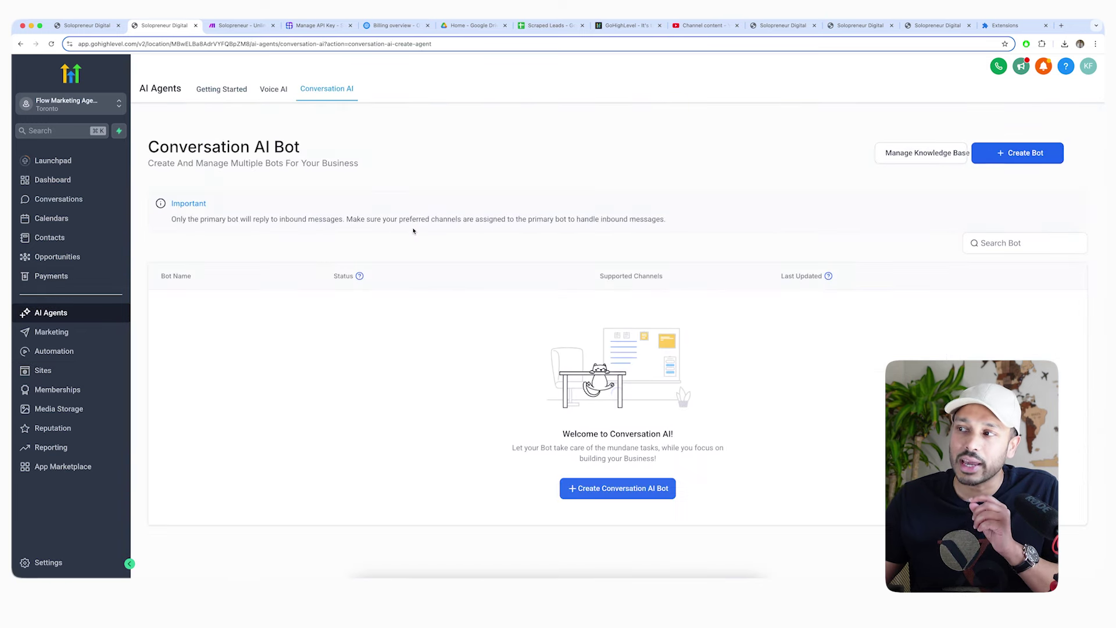
click(634, 490)
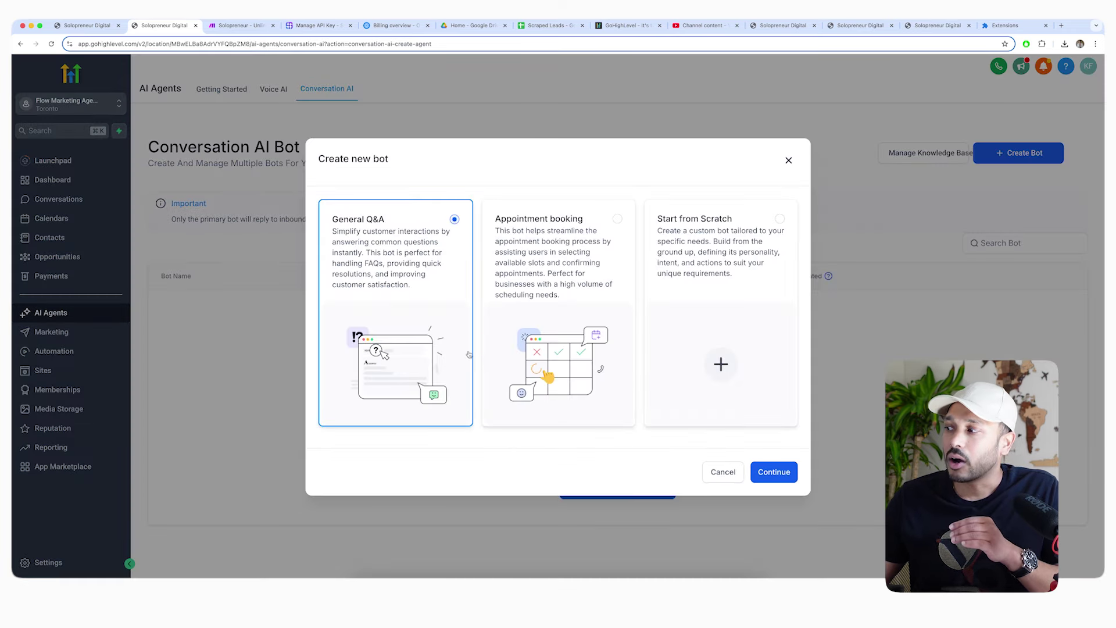
click(776, 473)
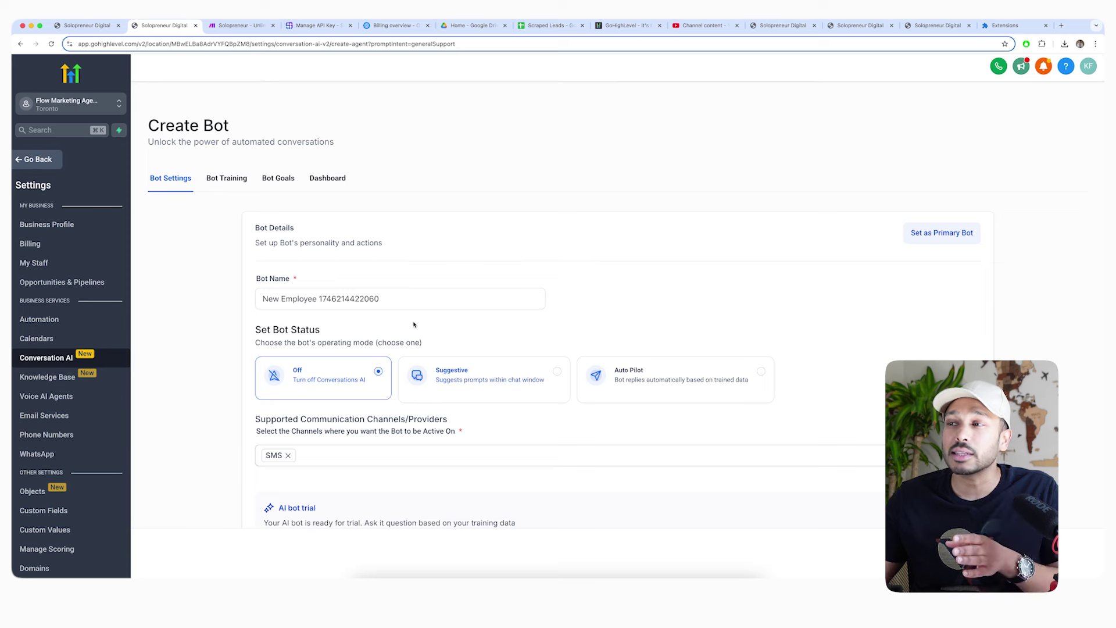
Train the bot by crawling the dental practice's website, with the web crawler set to All URLs in this domain
click(227, 176)
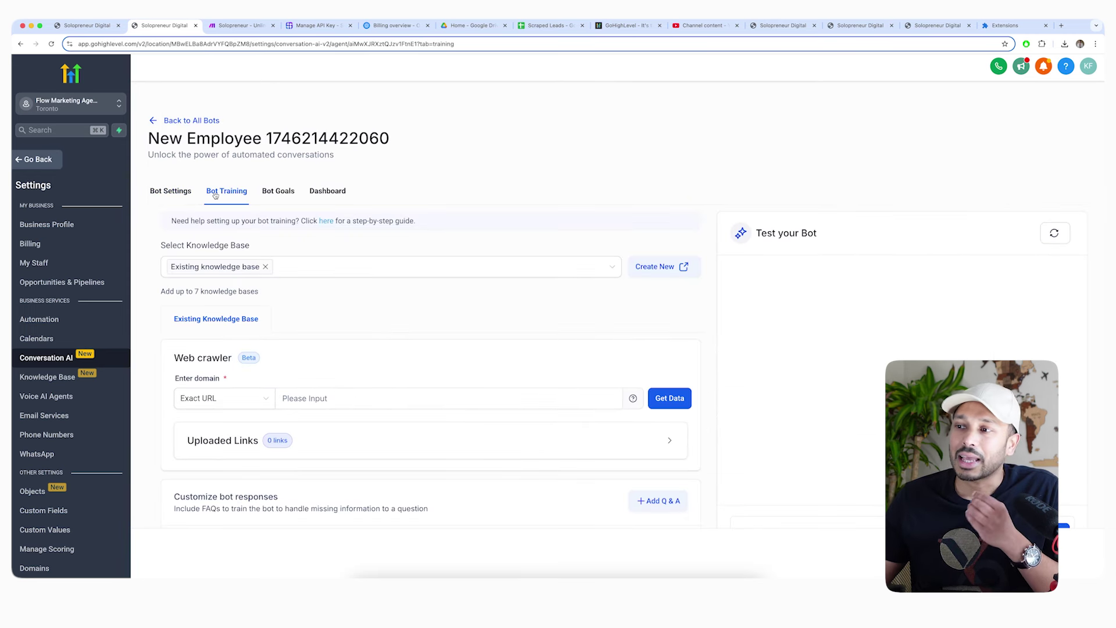
click(359, 393)
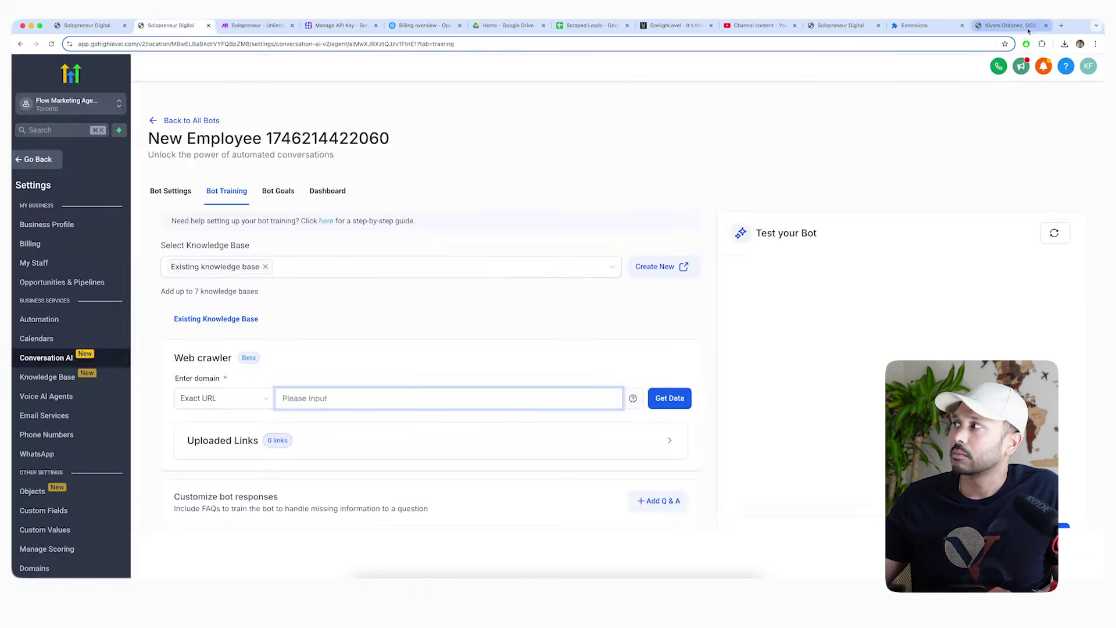
click(1016, 27)
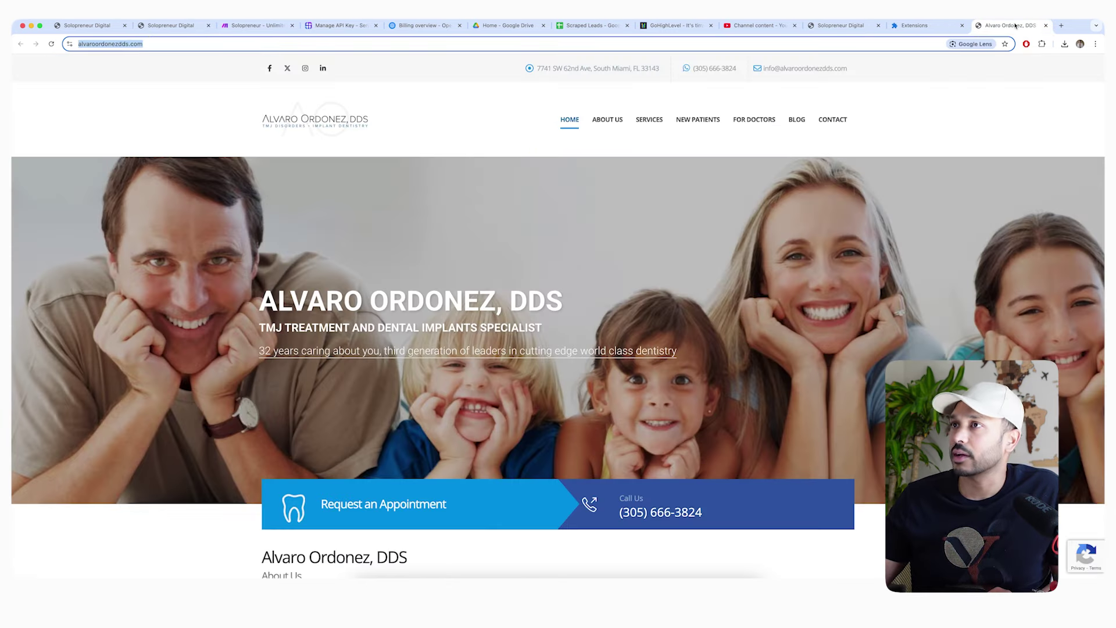
click(170, 25)
text(https://alvaroordonezdds.com/)
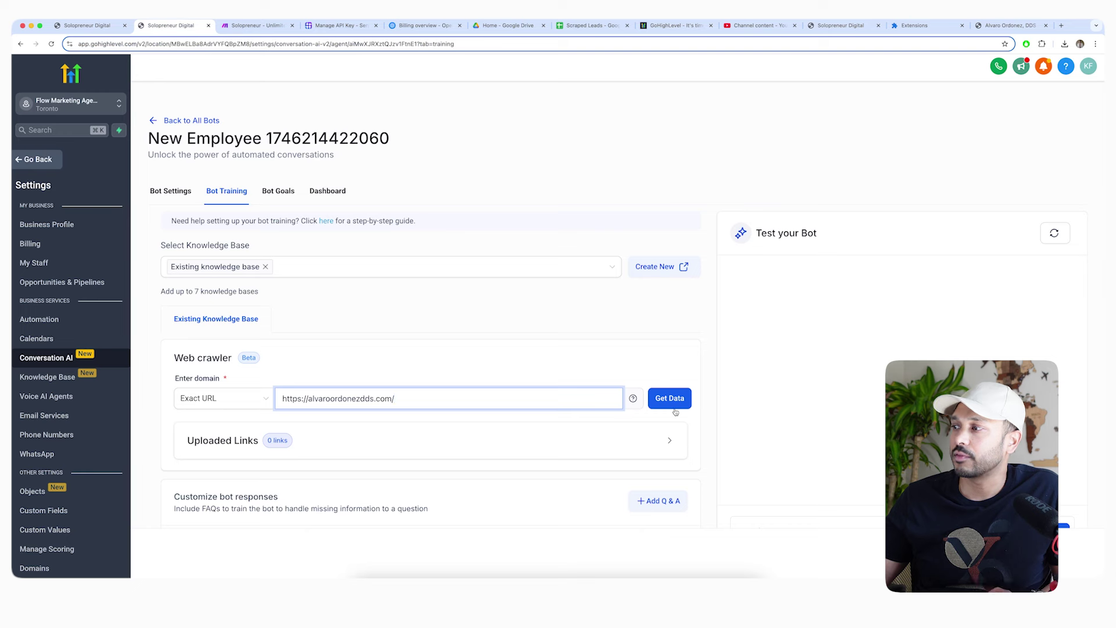
click(244, 402)
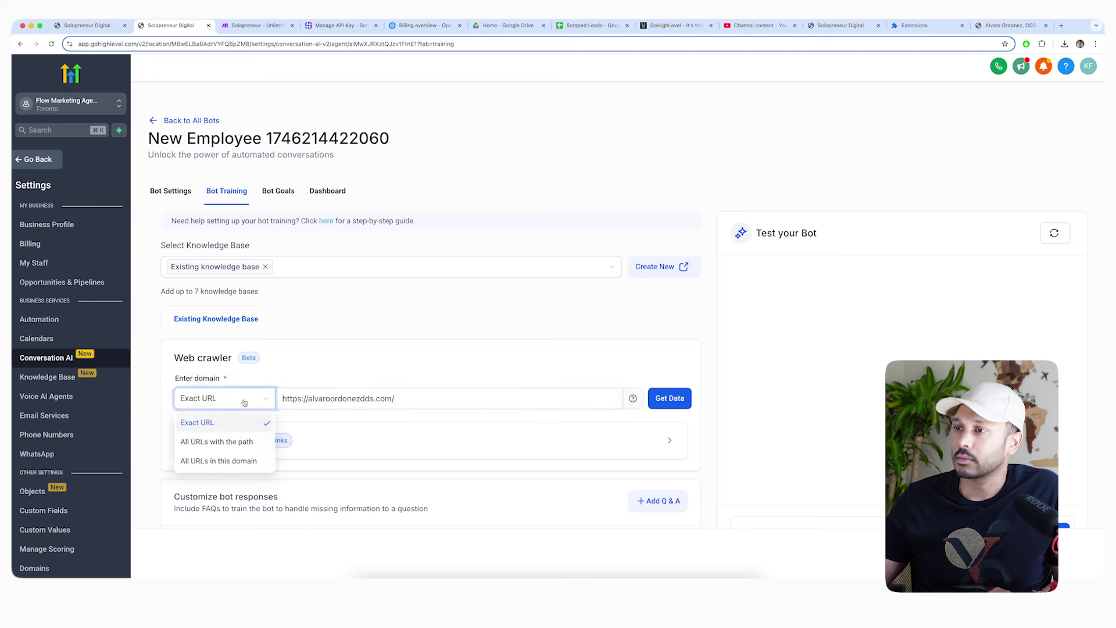
click(240, 462)
click(670, 401)
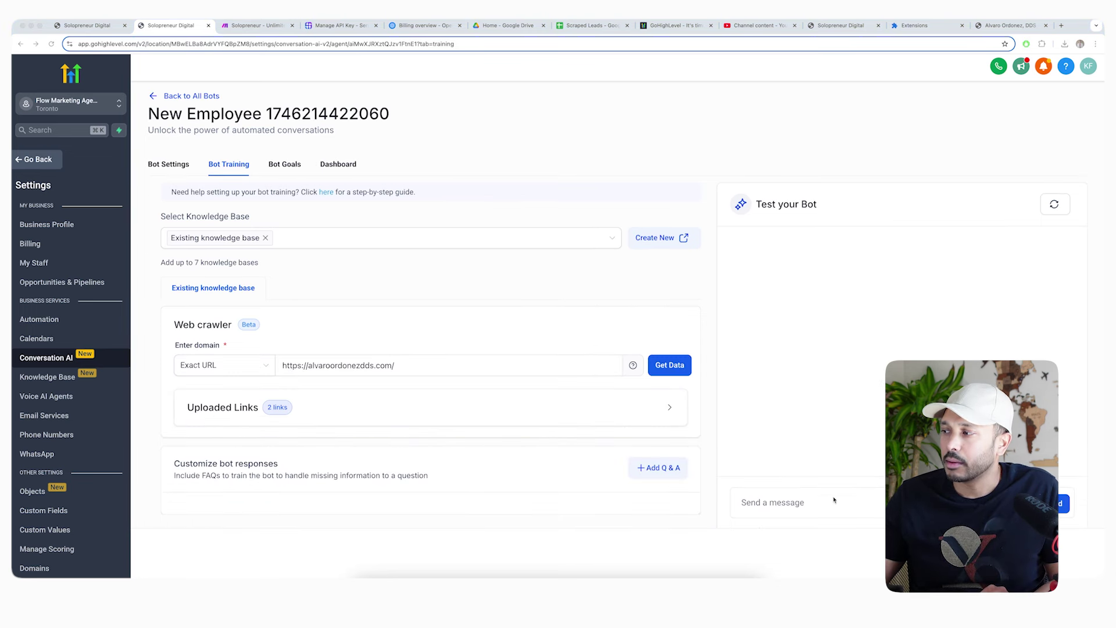
Test the trained bot by asking it "what services do you offer?"
click(815, 503)
text(what servi)
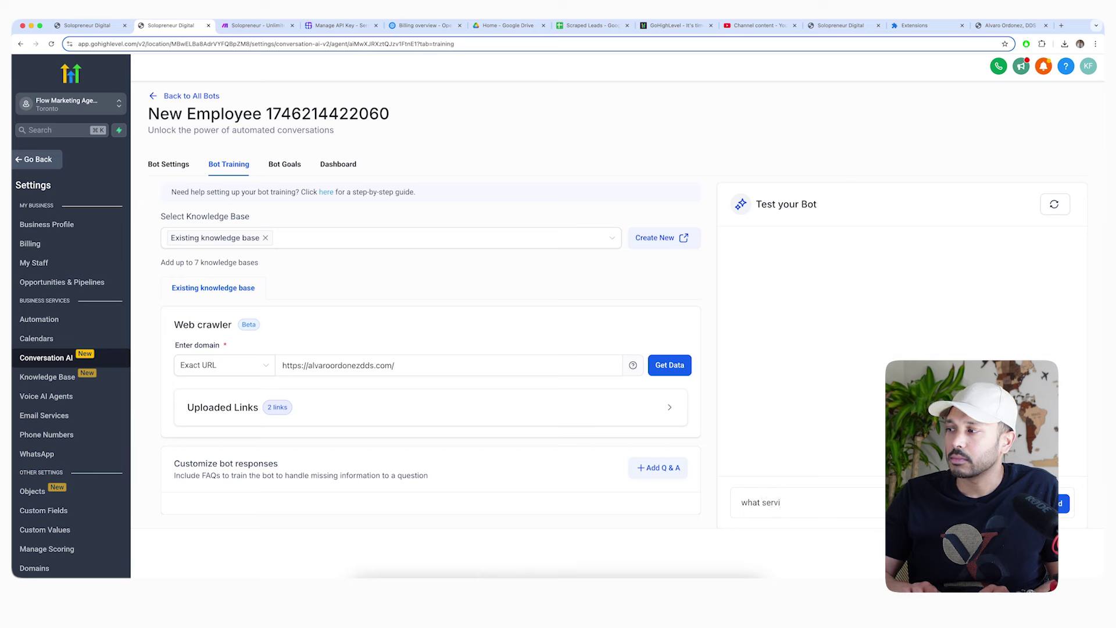
text(ces do you offer?)
key(Return)
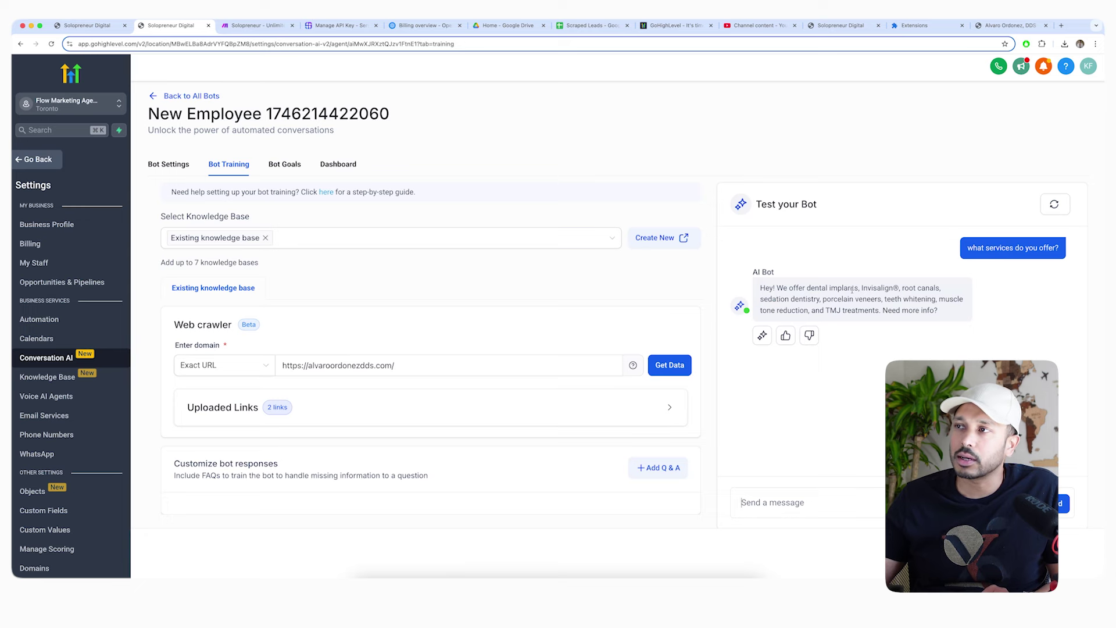
View the bot's goals and go to the Voice AI agent list under AI Agents
click(284, 164)
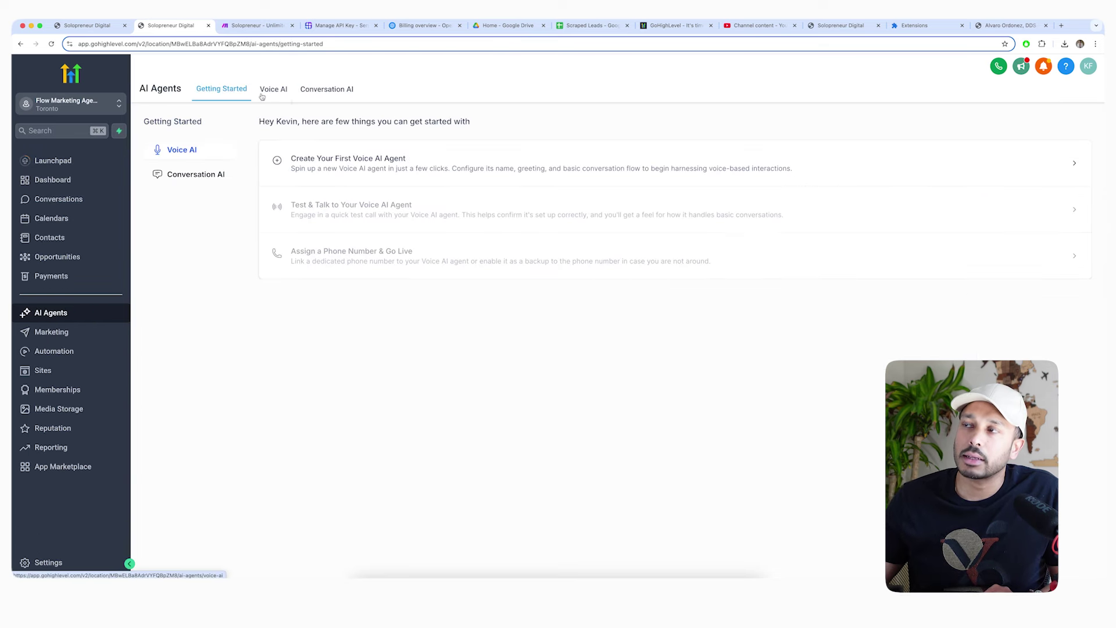
click(273, 90)
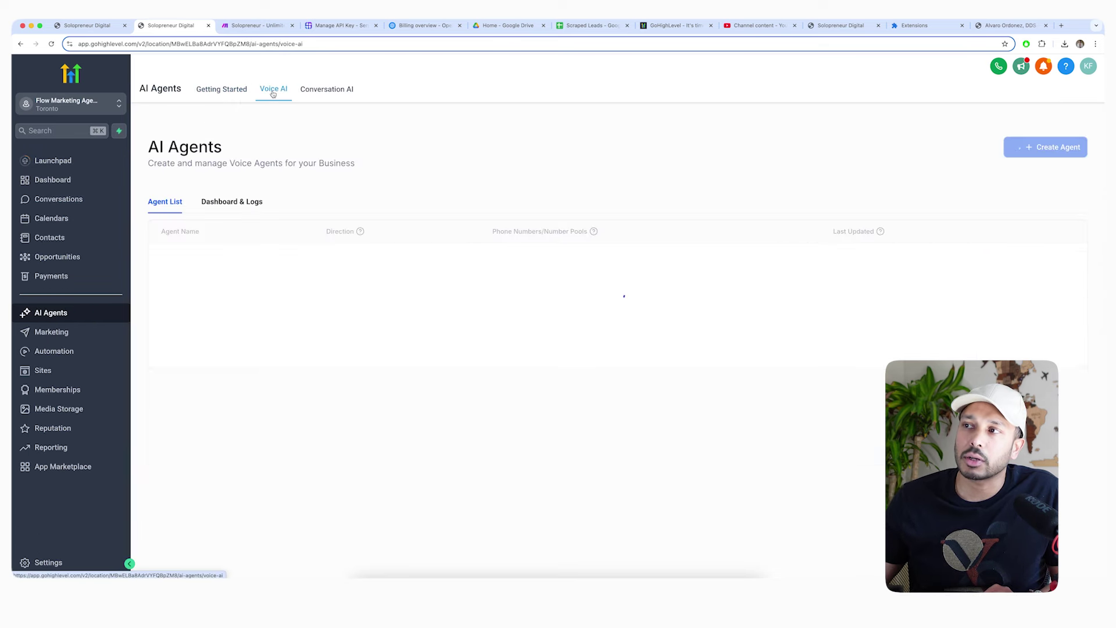